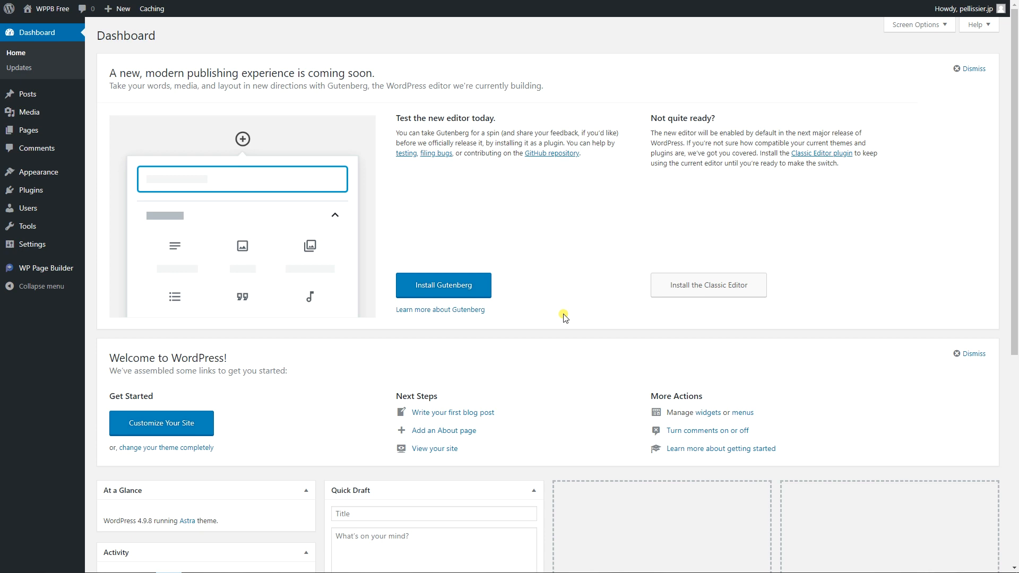
# - View the installed themes, and create a new page titled "Test"
pyautogui.click(31, 171)
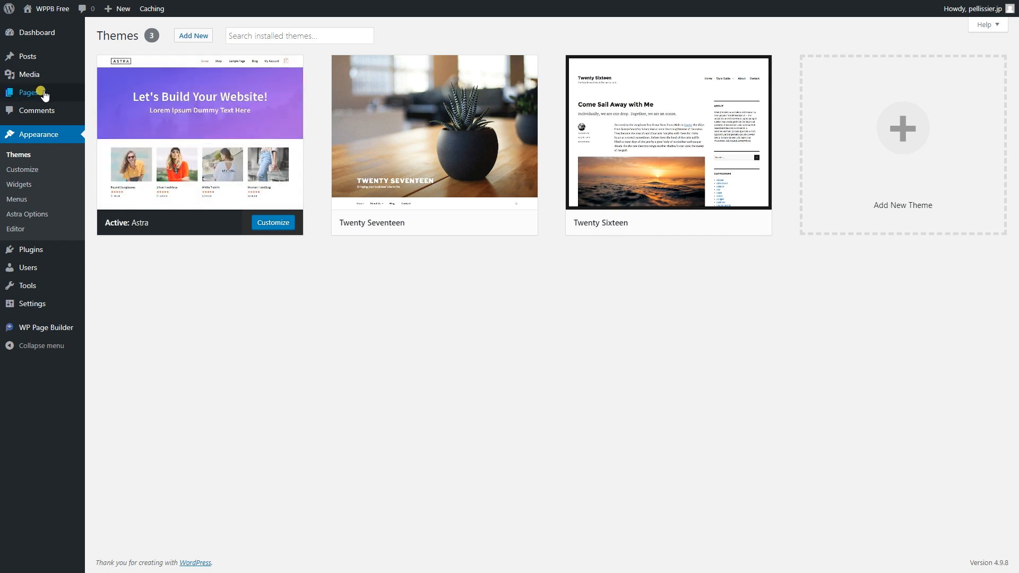
pyautogui.click(97, 94)
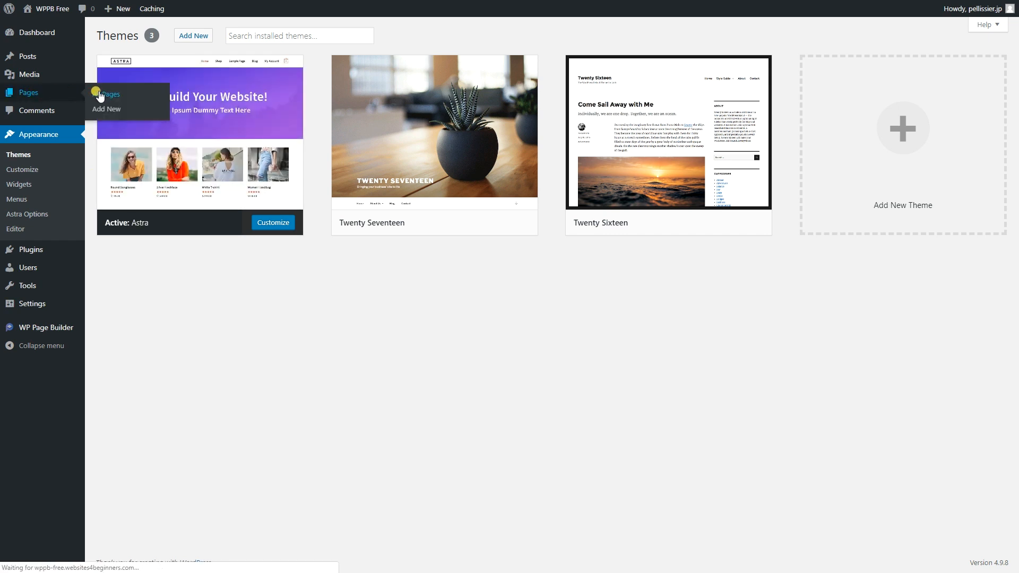
pyautogui.click(163, 37)
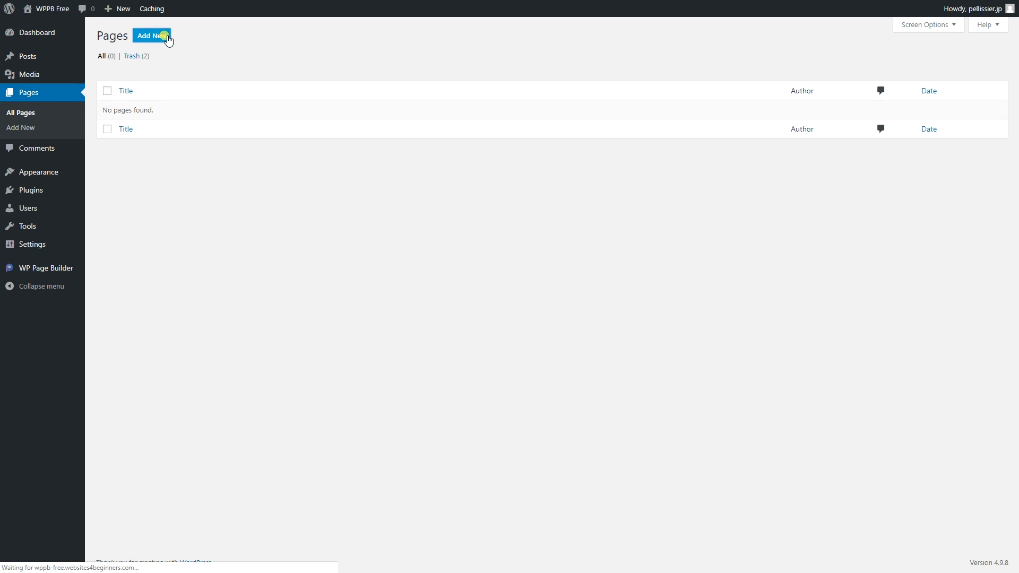
pyautogui.write('Test')
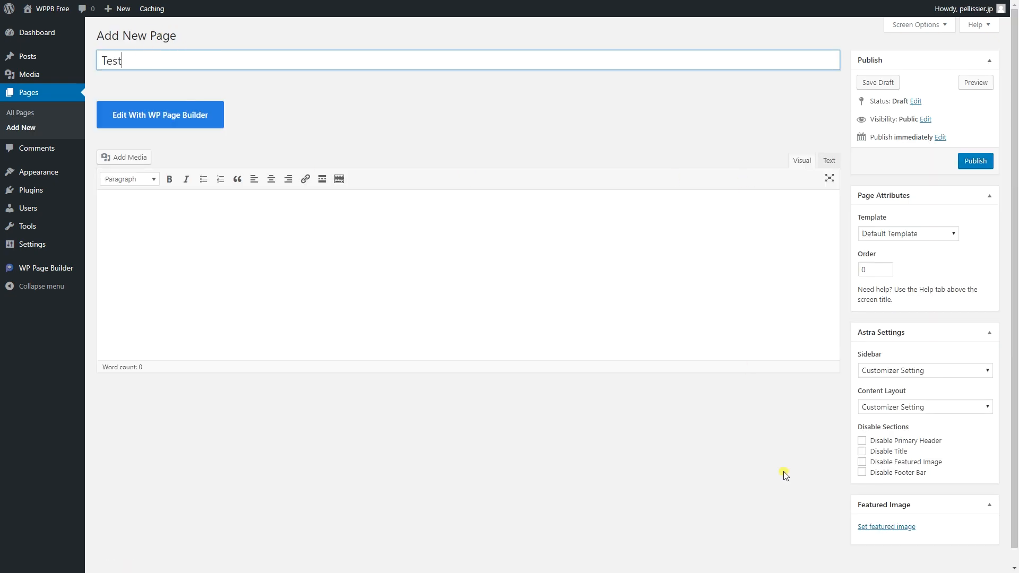
# - Set the page's Astra sidebar to No Sidebar and content layout to Full Width / Stretched, and disable the title
pyautogui.click(890, 372)
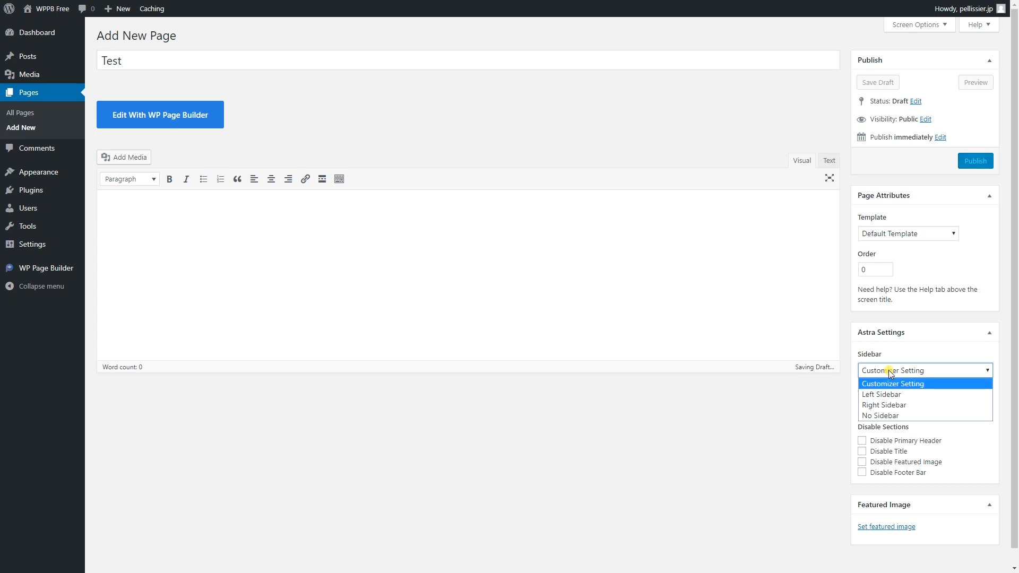
pyautogui.click(886, 416)
pyautogui.click(897, 412)
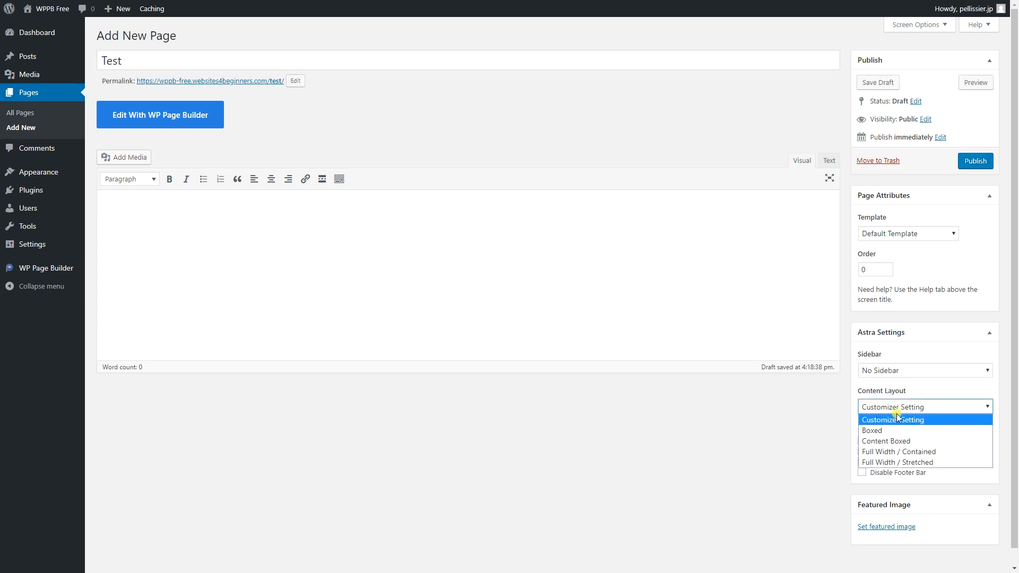
pyautogui.click(906, 461)
pyautogui.scroll(-1, 951, 466)
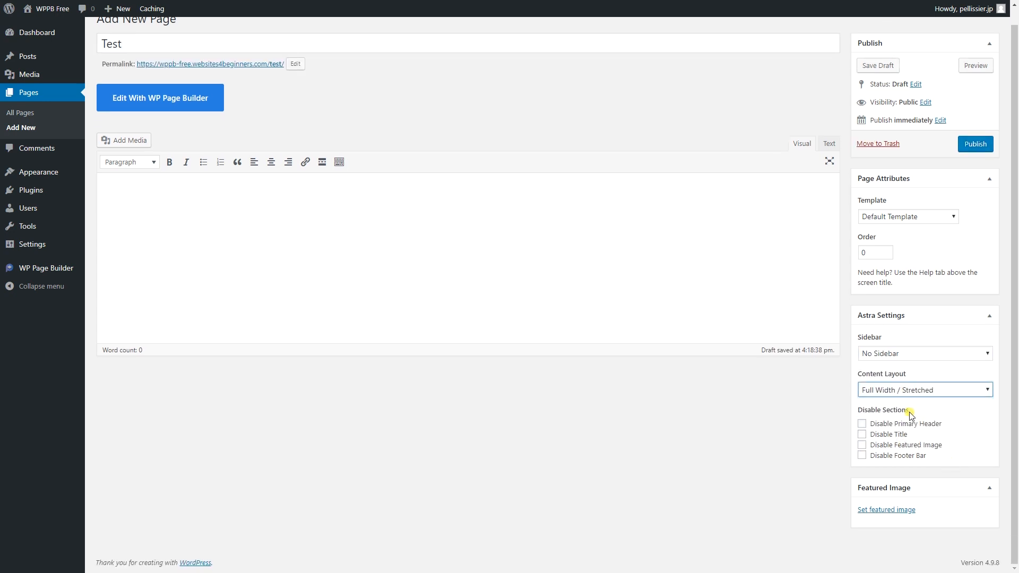
pyautogui.click(862, 435)
# - Publish the Test page and open it for editing with WP Page Builder
pyautogui.click(968, 146)
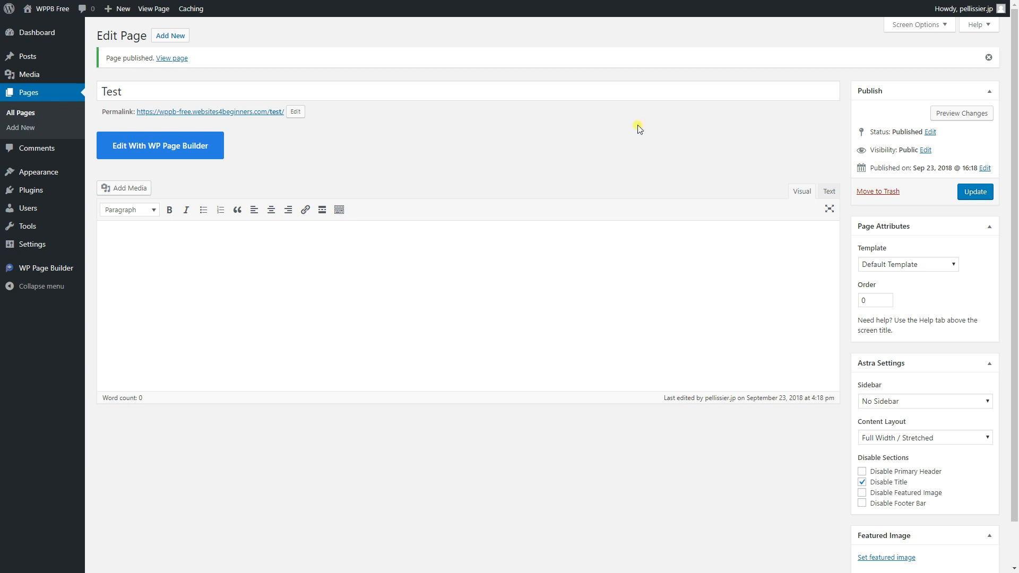
pyautogui.click(186, 151)
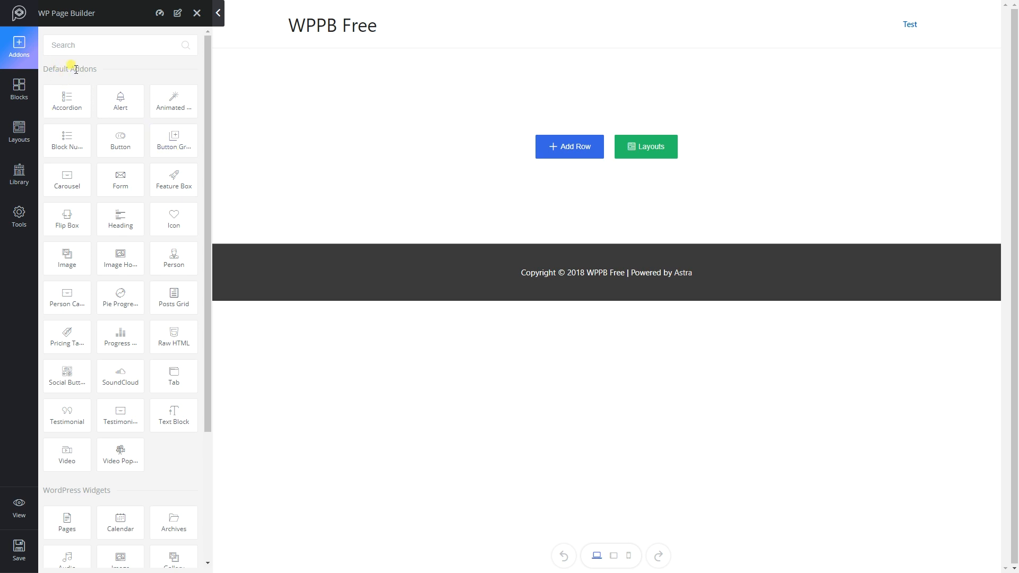
# - Look through the default addons and WordPress widgets offered by the page builder
pyautogui.moveTo(69, 69); pyautogui.dragTo(97, 69)
pyautogui.click(125, 69)
pyautogui.scroll(-1, 150, 130)
pyautogui.scroll(1, 151, 133)
pyautogui.scroll(-3, 150, 134)
pyautogui.scroll(-1, 150, 135)
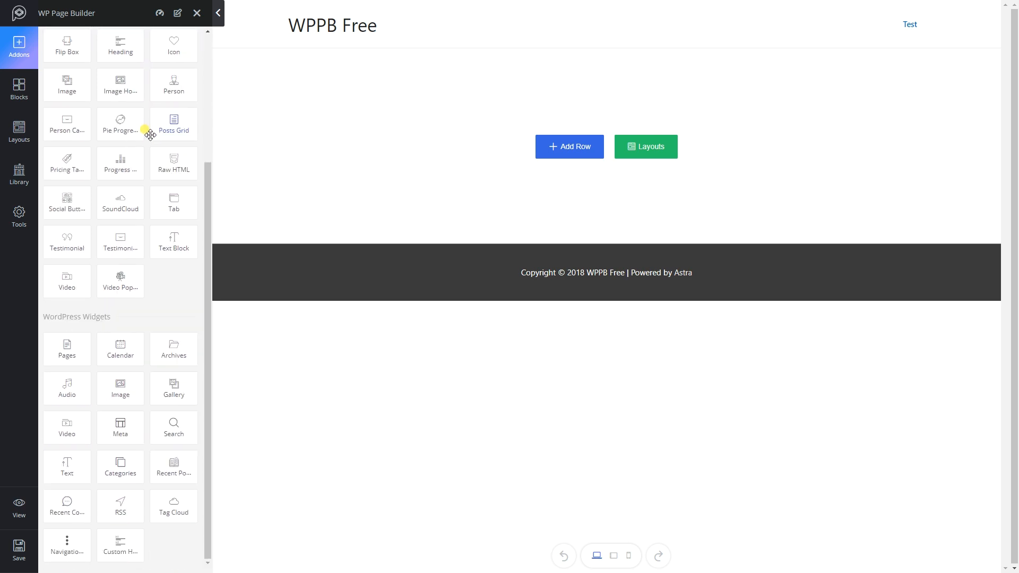
pyautogui.scroll(3, 150, 135)
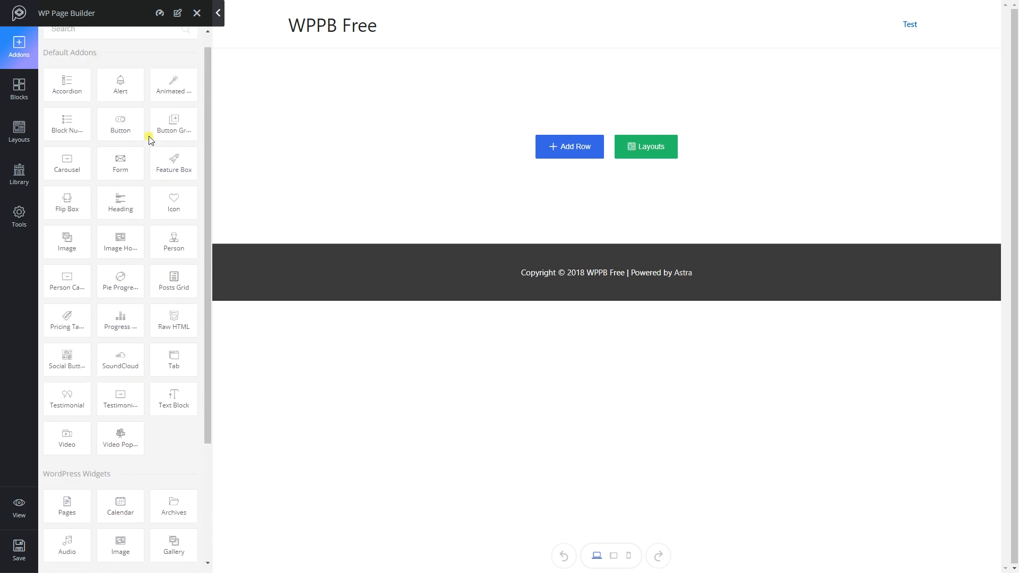
# - Browse the predesigned blocks in the Feature category
pyautogui.click(19, 93)
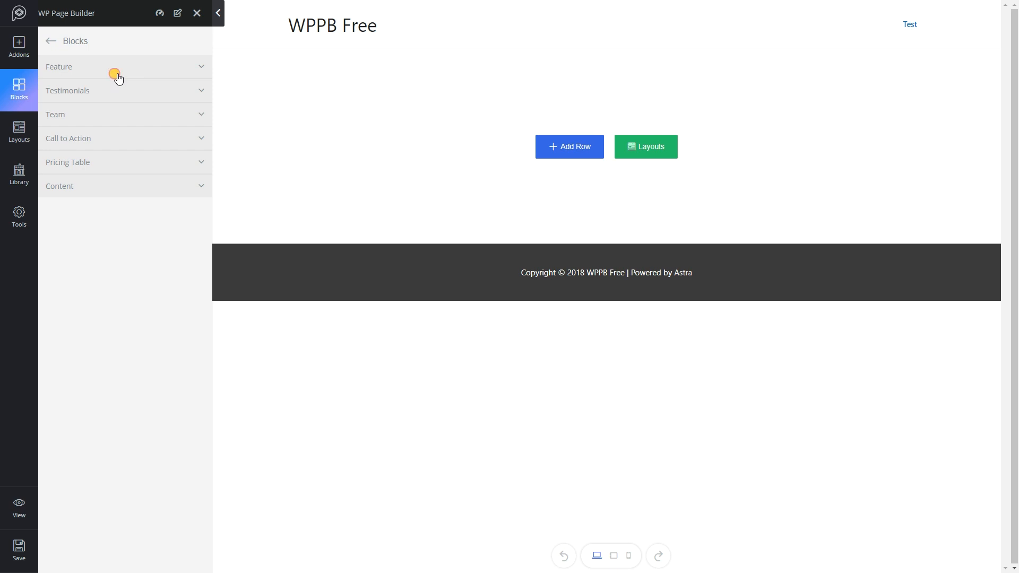
pyautogui.click(118, 78)
pyautogui.scroll(-10, 148, 158)
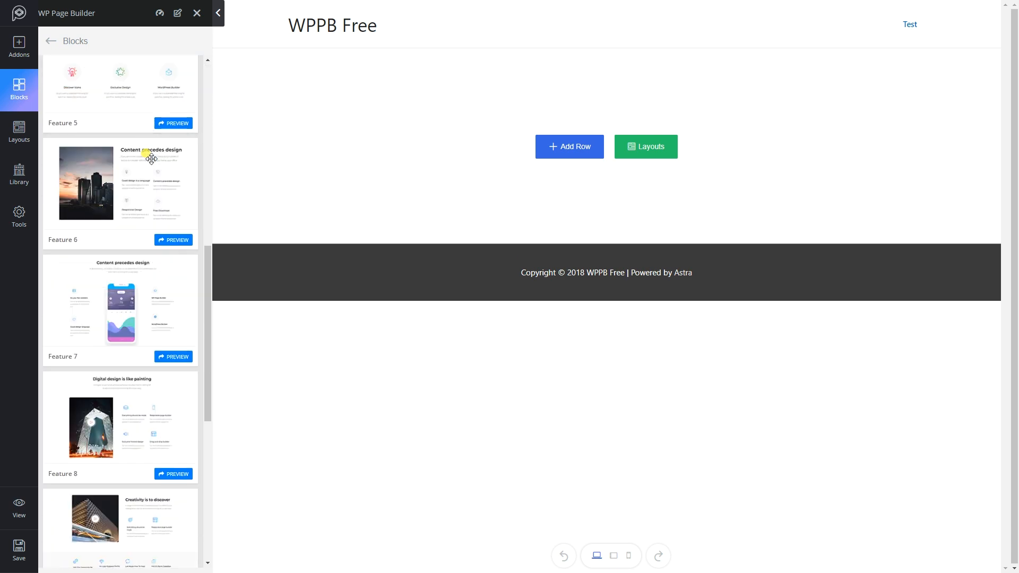
pyautogui.scroll(-8, 153, 159)
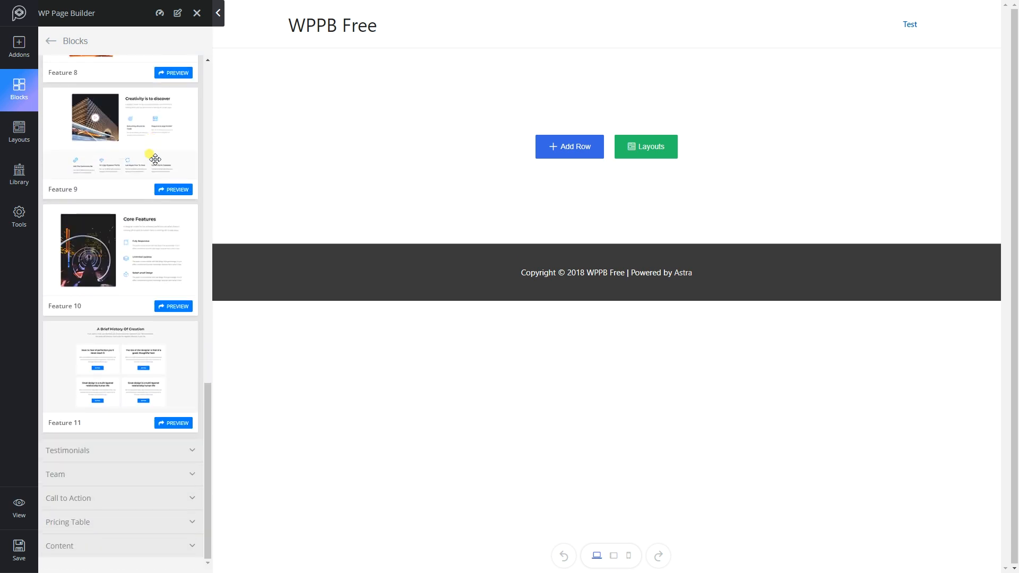
pyautogui.scroll(6, 154, 160)
pyautogui.scroll(10, 155, 159)
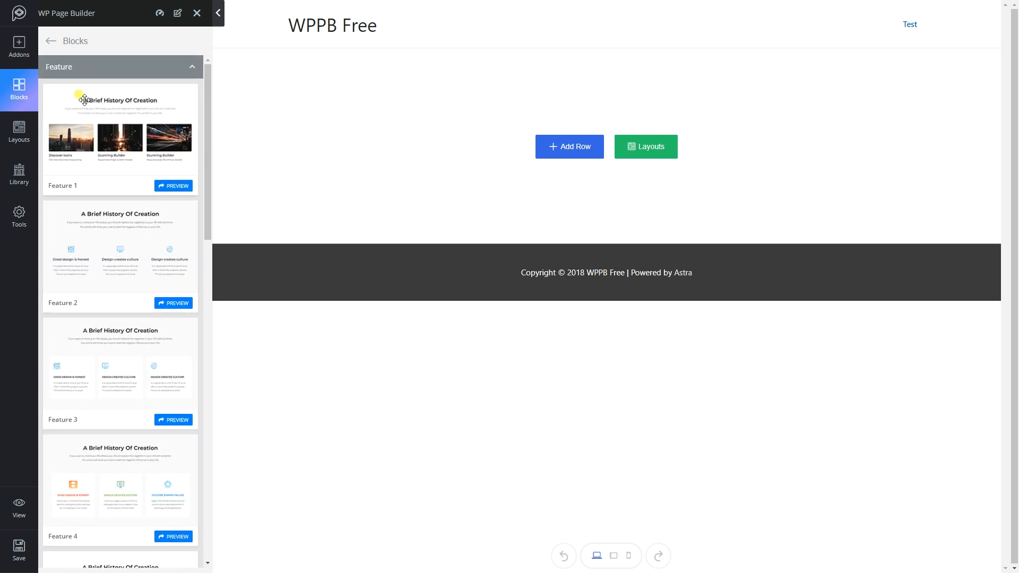
# - Browse the available layout bundles and close the layout collection
pyautogui.click(18, 133)
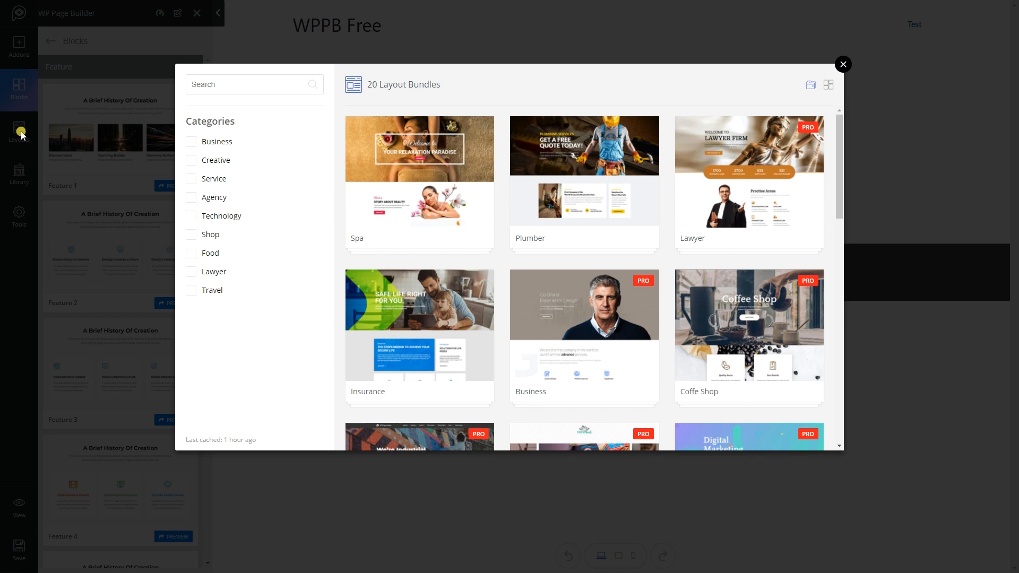
pyautogui.scroll(-5, 427, 241)
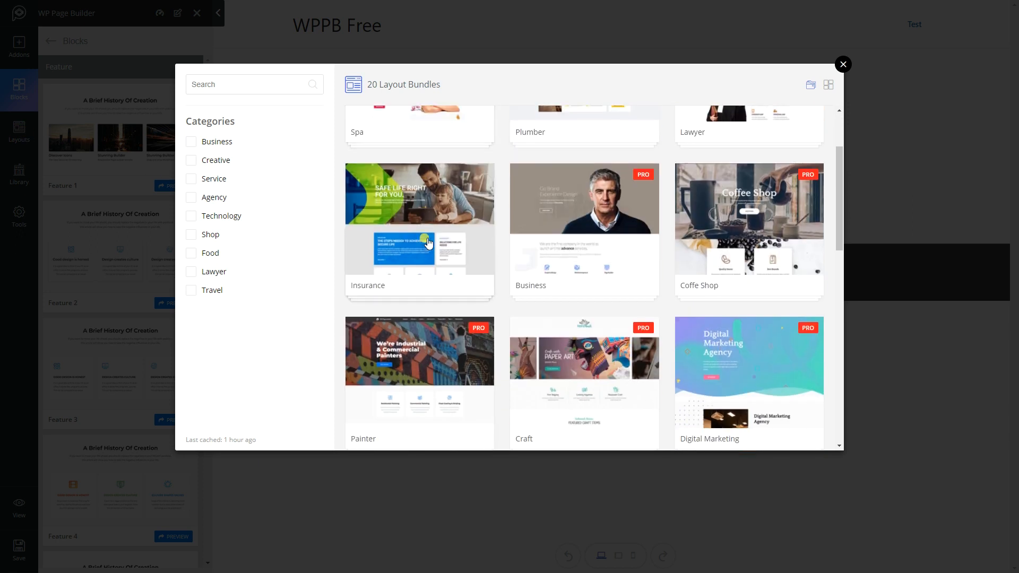
pyautogui.scroll(-8, 432, 250)
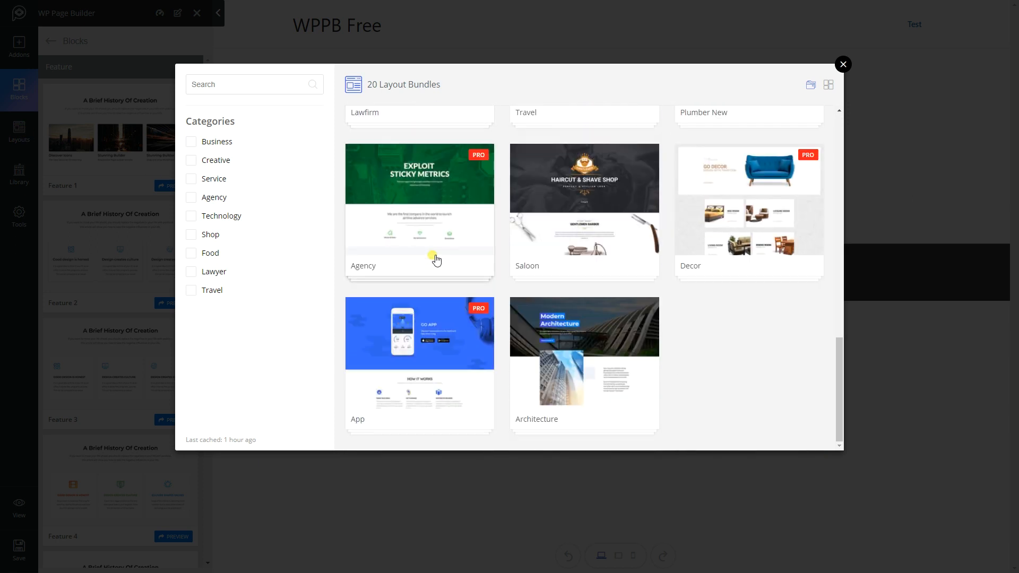
pyautogui.scroll(5, 434, 256)
pyautogui.scroll(3, 436, 261)
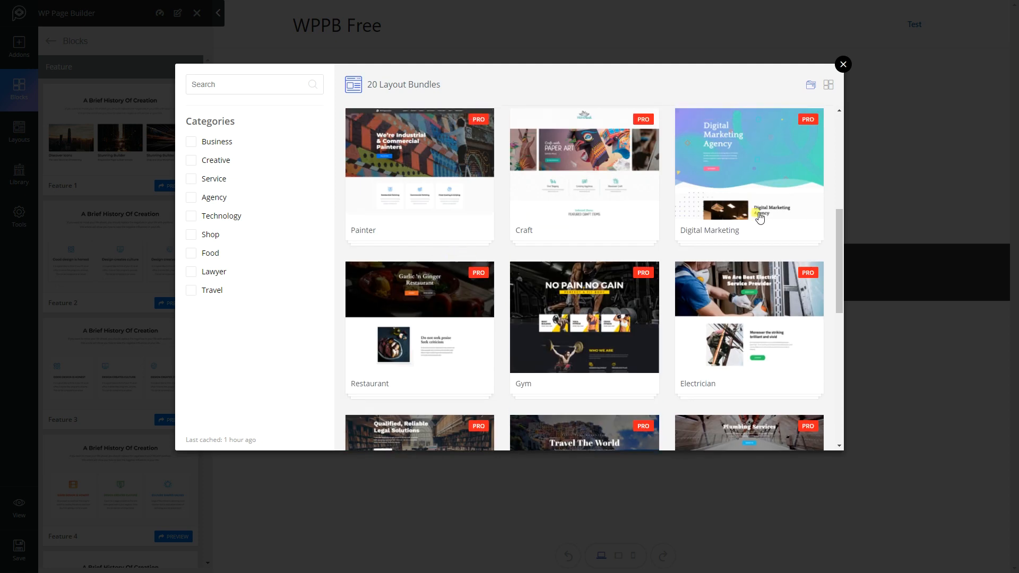
pyautogui.click(843, 64)
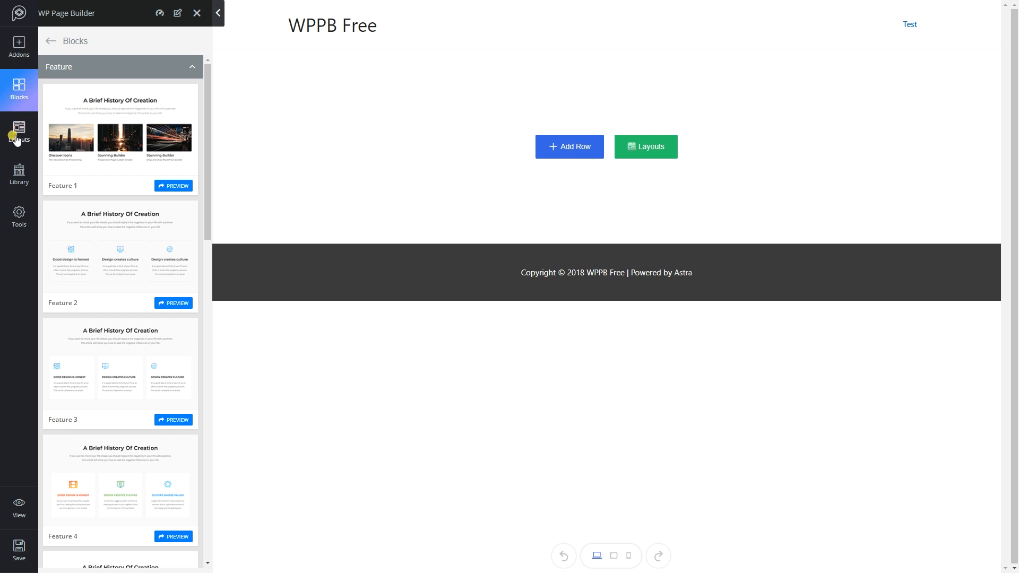
# - View the saved items library and the import, export and clear-content tools
pyautogui.click(20, 176)
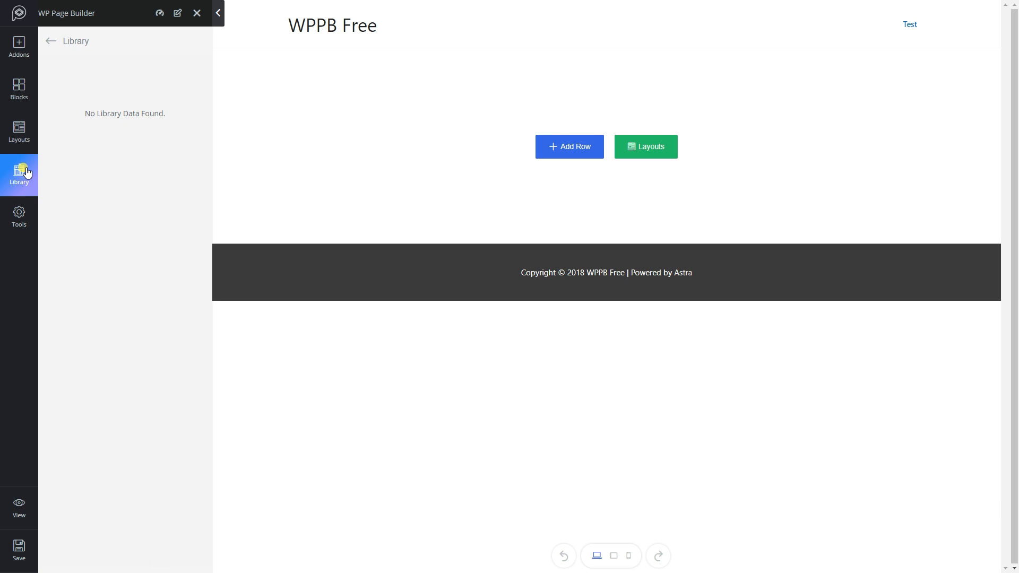
pyautogui.click(18, 215)
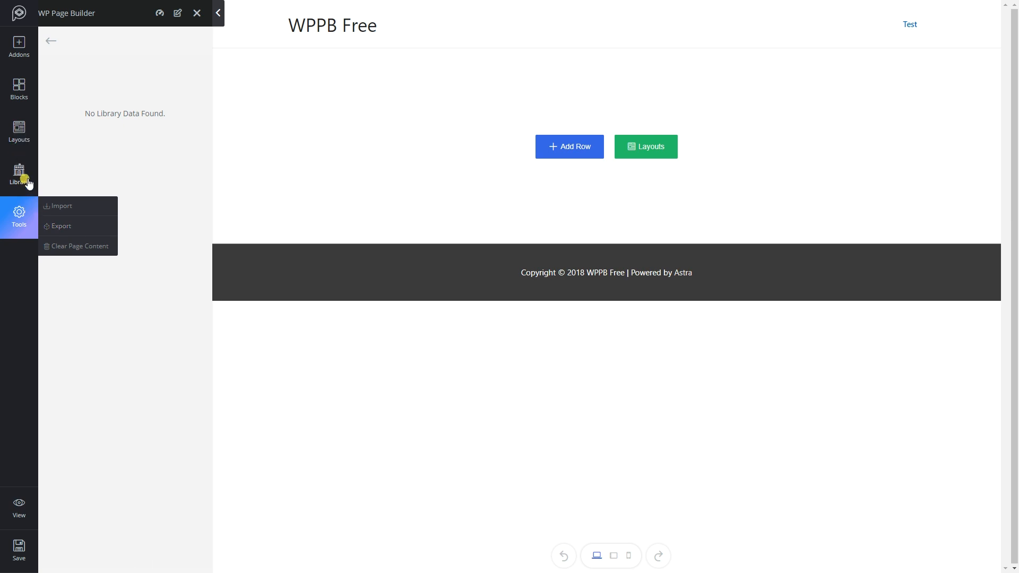
# - Review the full list of layout bundles once more and return to the empty page
pyautogui.click(24, 137)
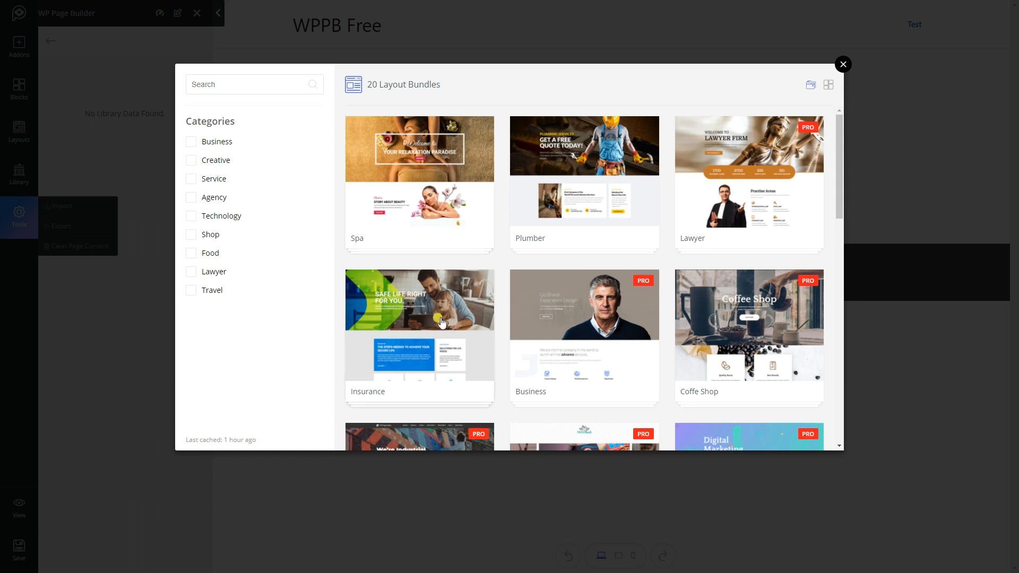
pyautogui.scroll(-8, 444, 323)
pyautogui.scroll(-6, 443, 324)
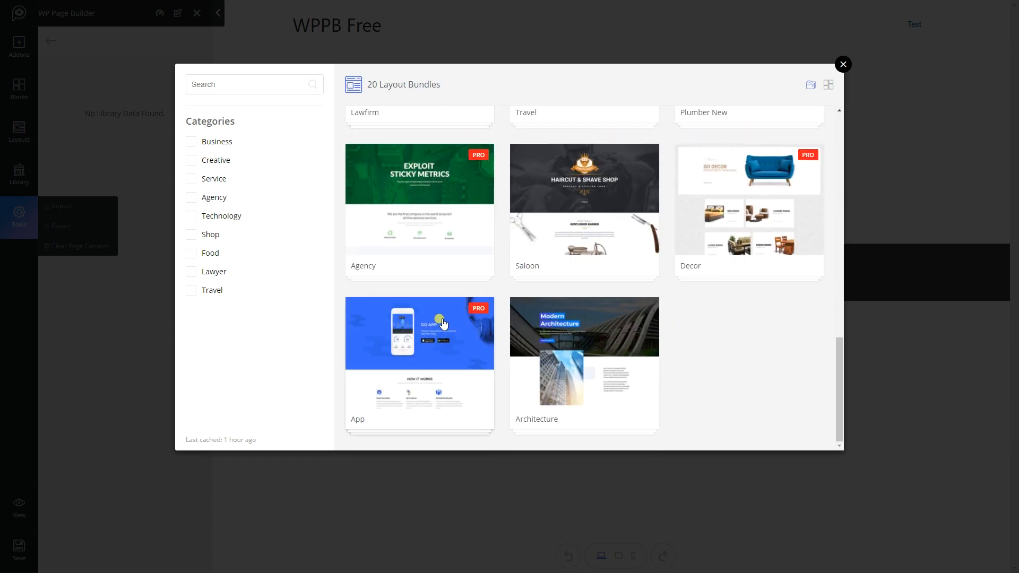
pyautogui.scroll(10, 443, 323)
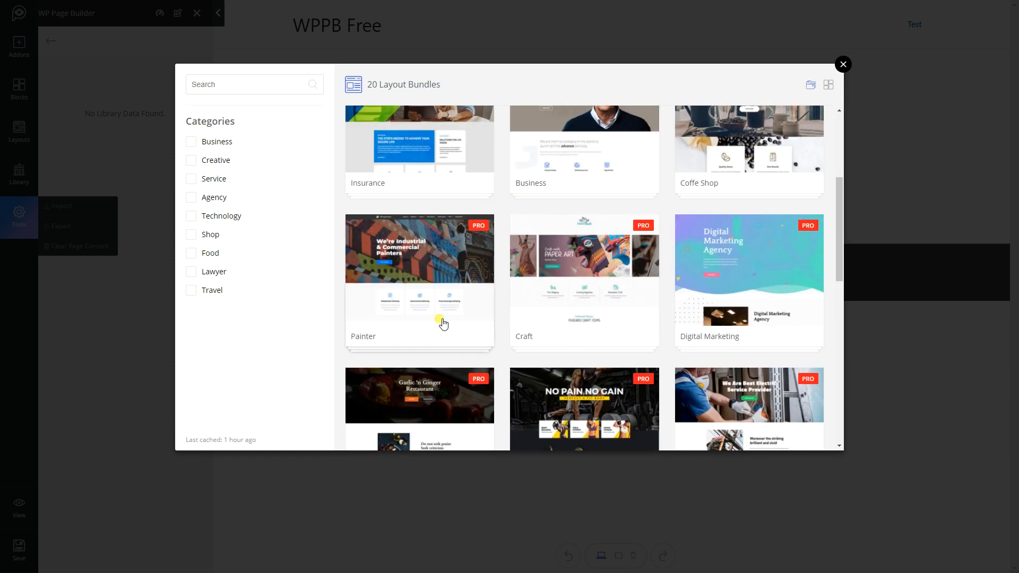
pyautogui.click(842, 65)
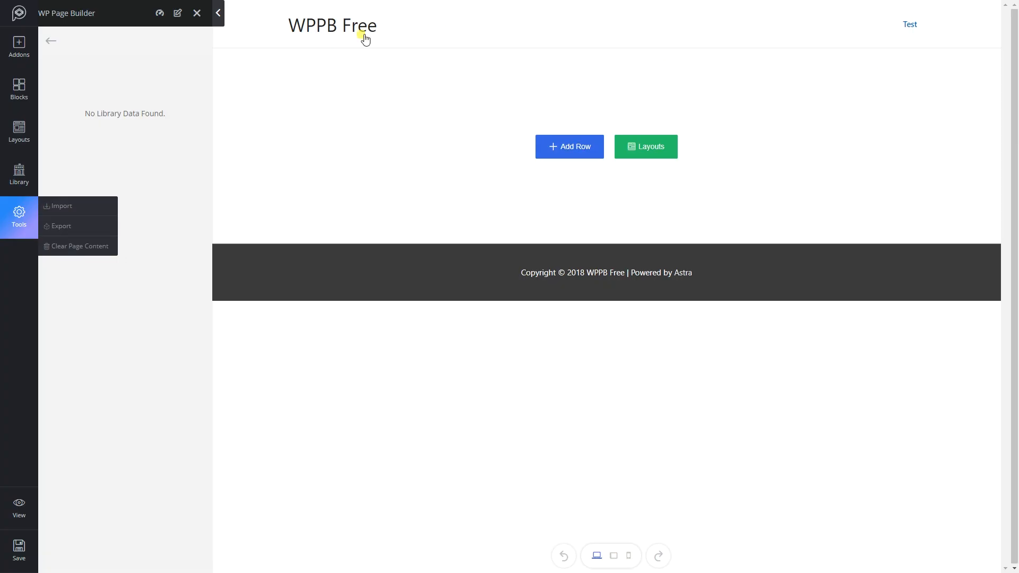
# - Open the layout bundles from the empty page and examine the pages included in Spa, Lawyer and Business
pyautogui.click(646, 154)
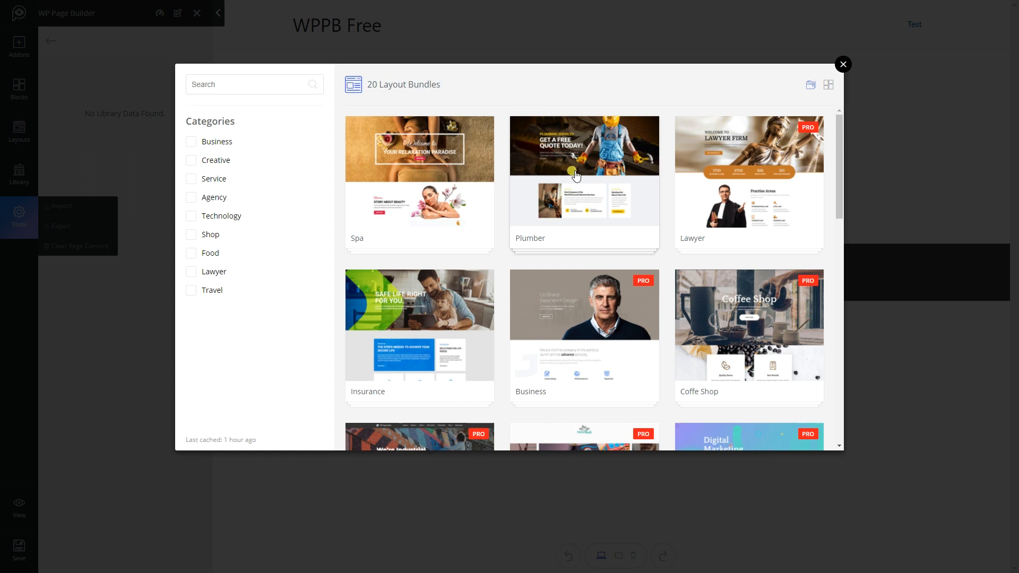
pyautogui.click(412, 182)
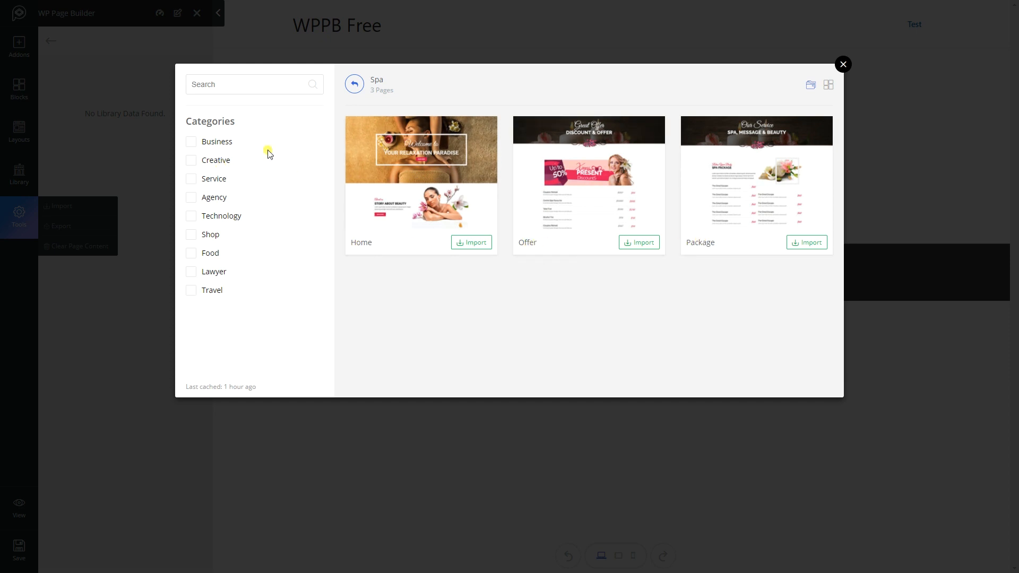
pyautogui.click(356, 84)
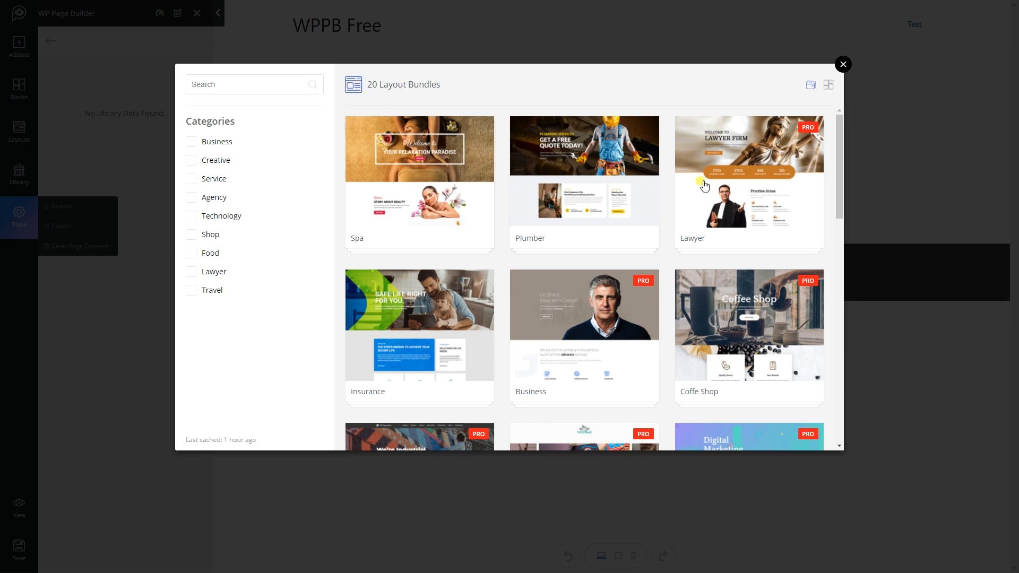
pyautogui.click(742, 179)
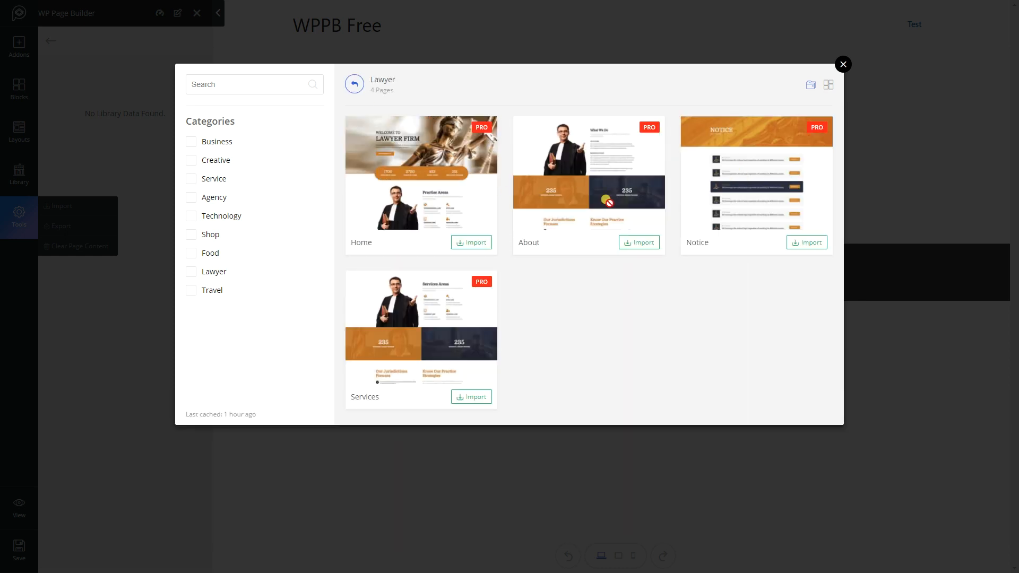
pyautogui.click(356, 85)
pyautogui.click(566, 273)
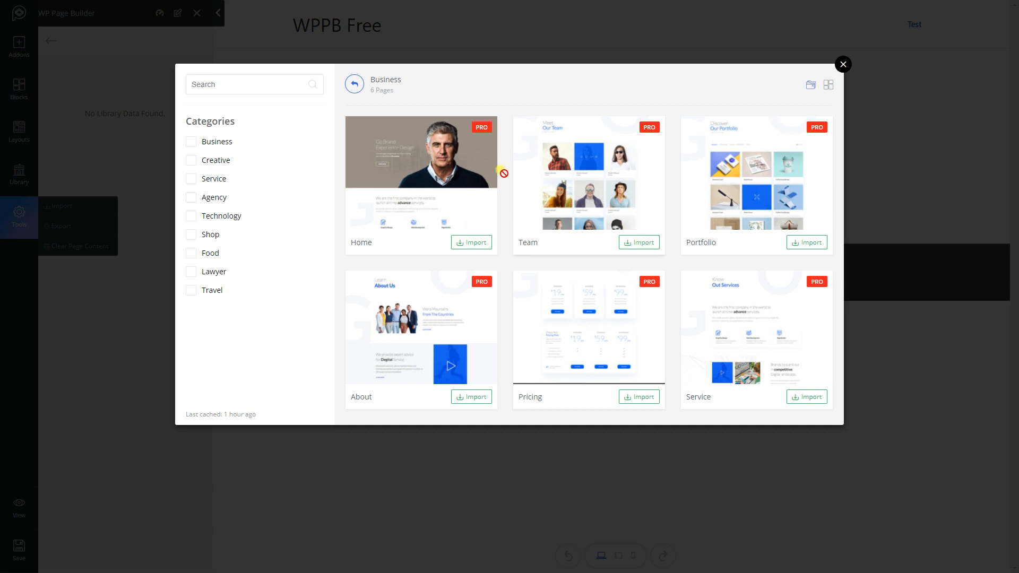
pyautogui.click(355, 84)
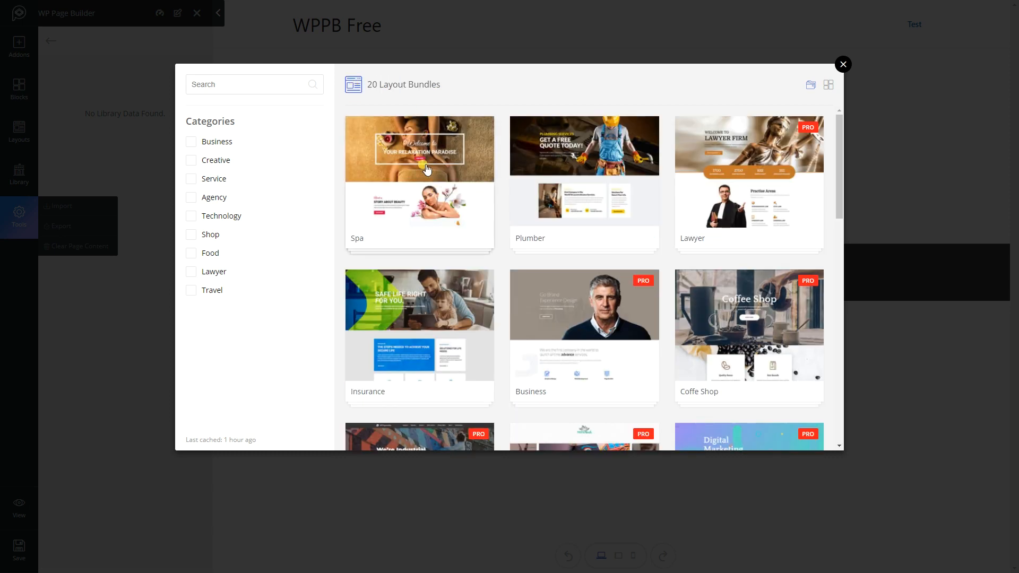
# - Import the Home layout of the Spa bundle into the Test page
pyautogui.click(434, 191)
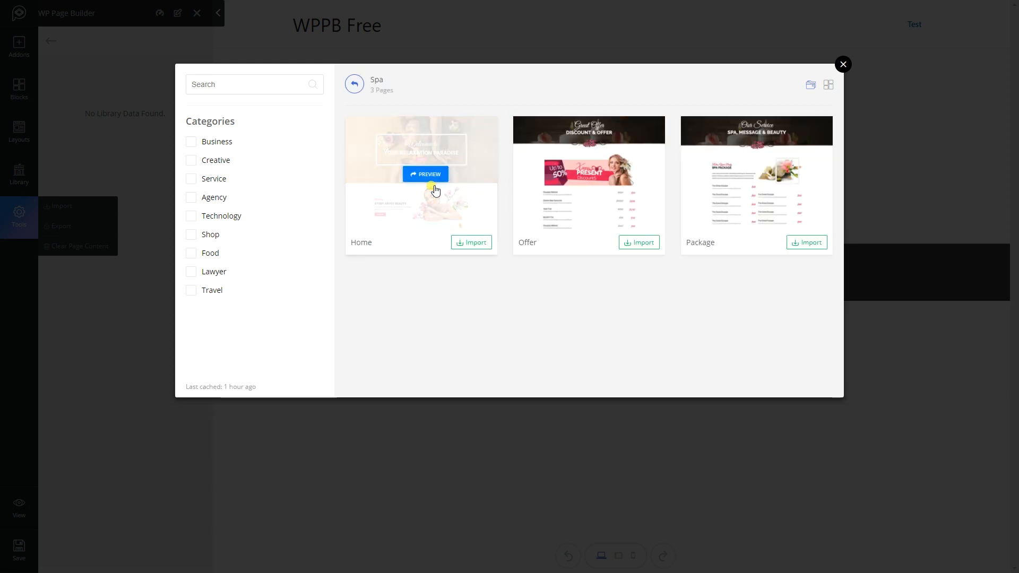
pyautogui.click(470, 245)
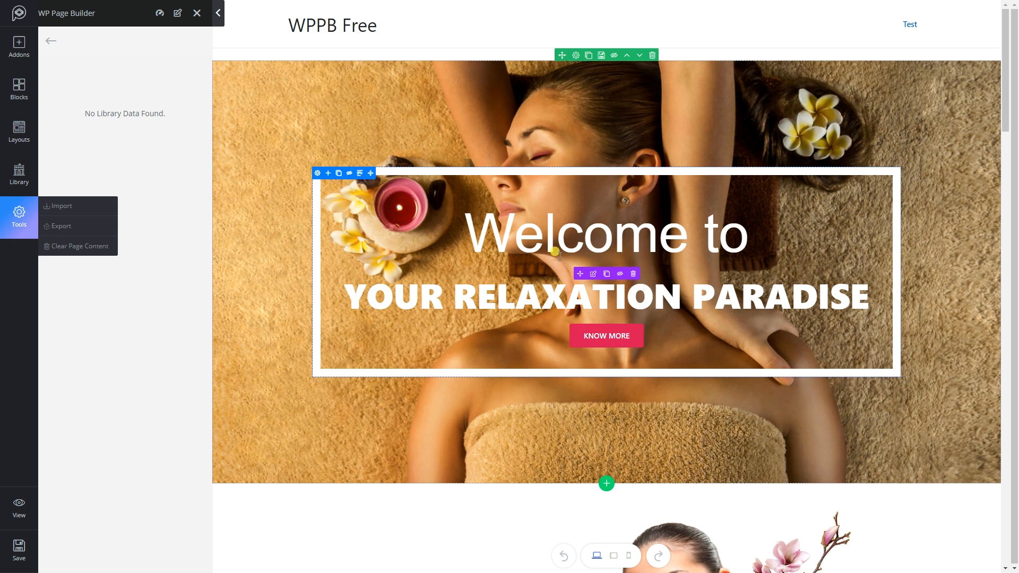
pyautogui.scroll(-4, 556, 252)
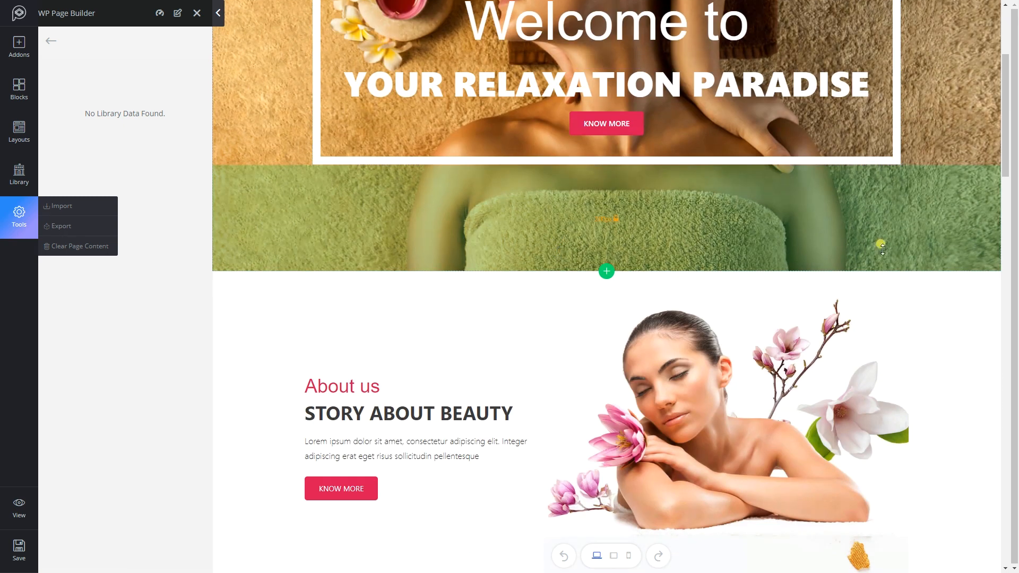
# - Look through the imported Spa Home layout from the hero down to the contact row and back to the hero
pyautogui.scroll(-6, 980, 263)
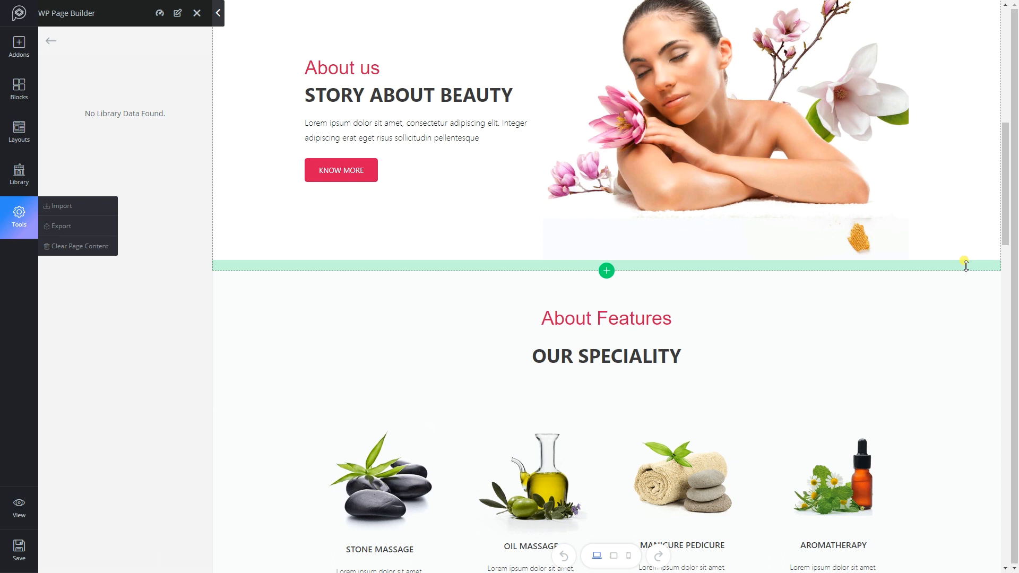
pyautogui.scroll(-9, 966, 266)
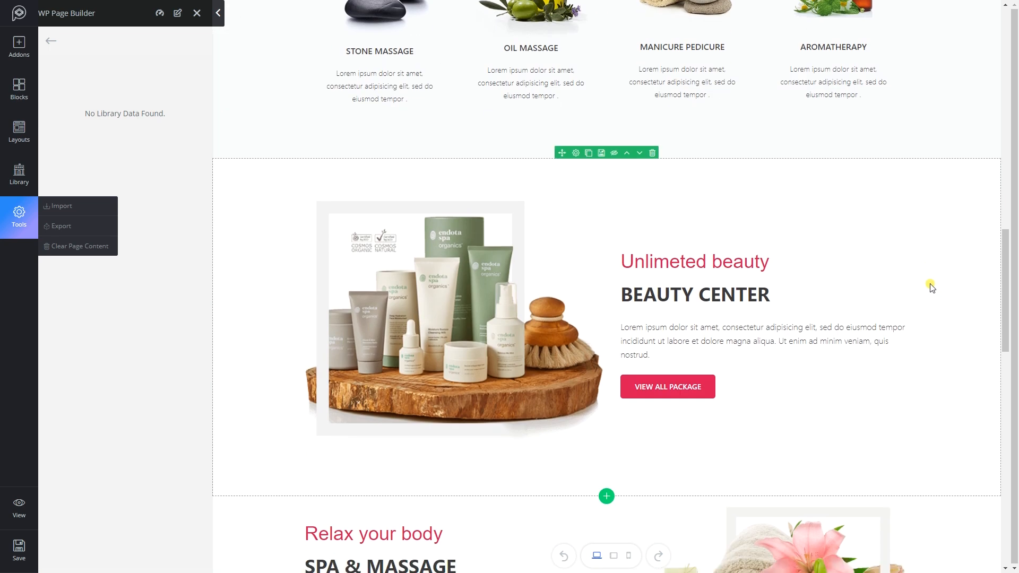
pyautogui.scroll(-4, 933, 288)
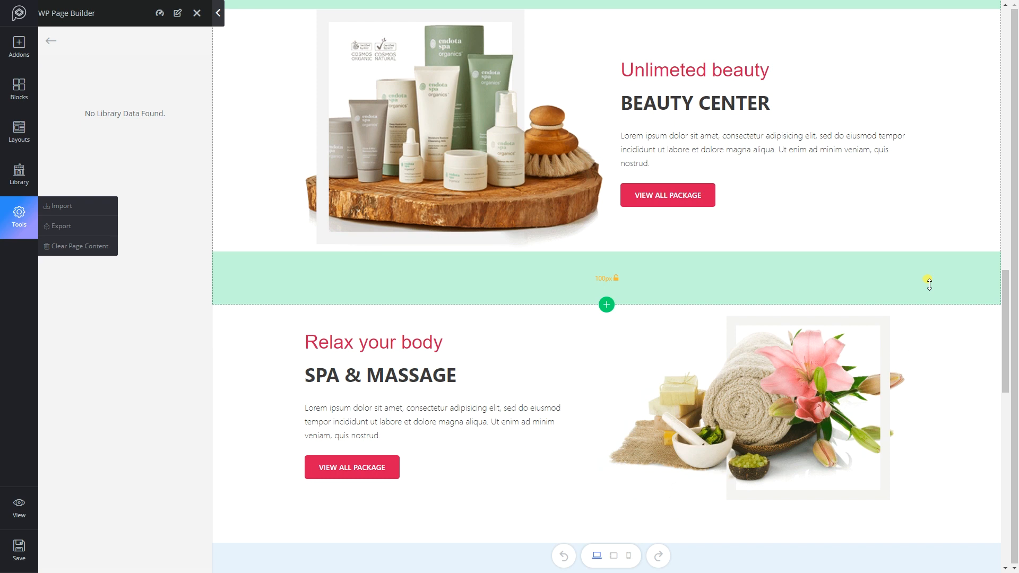
pyautogui.scroll(-13, 930, 285)
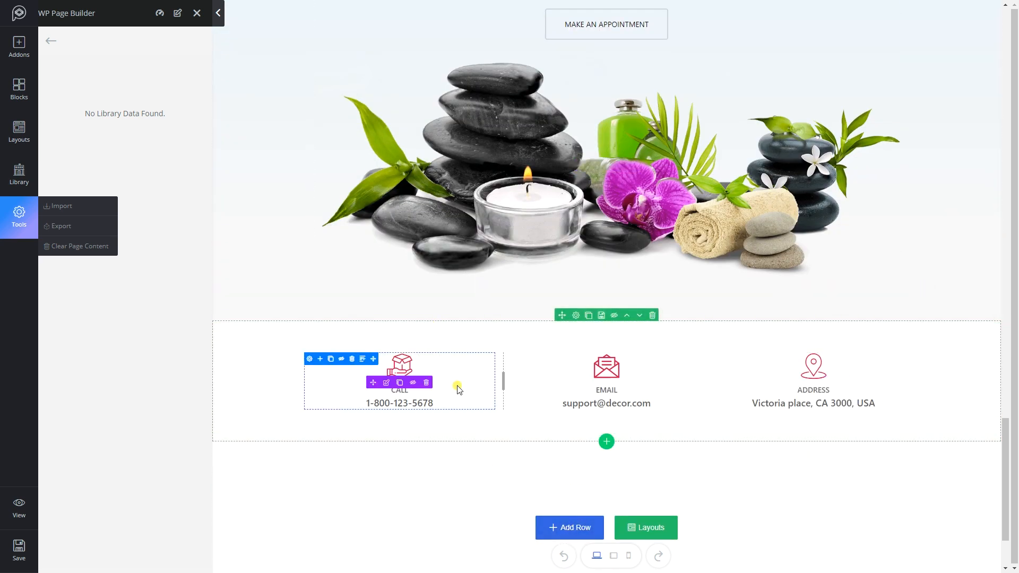
pyautogui.scroll(2, 459, 390)
pyautogui.scroll(5, 460, 389)
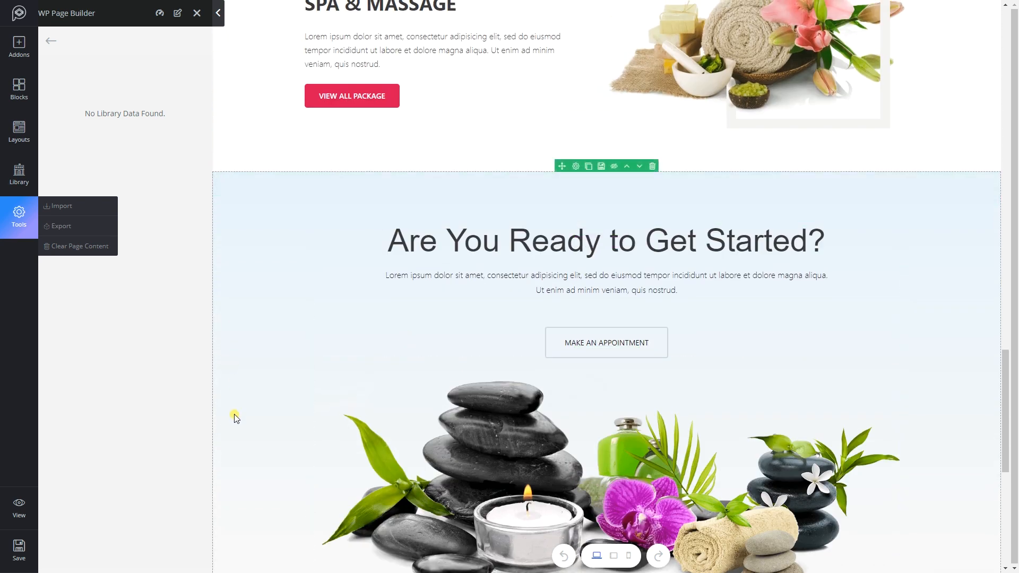
pyautogui.scroll(-5, 403, 331)
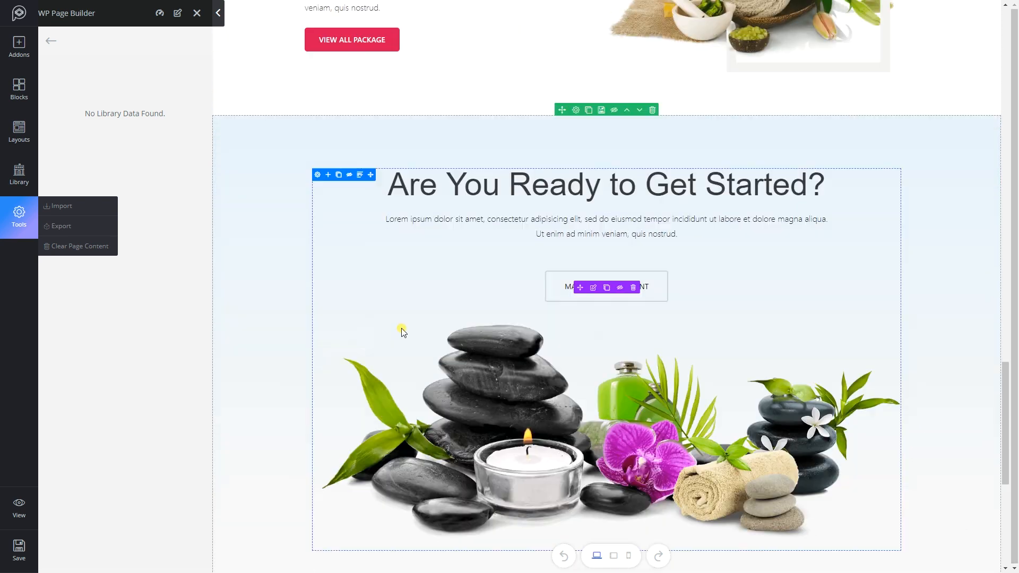
pyautogui.scroll(-3, 404, 332)
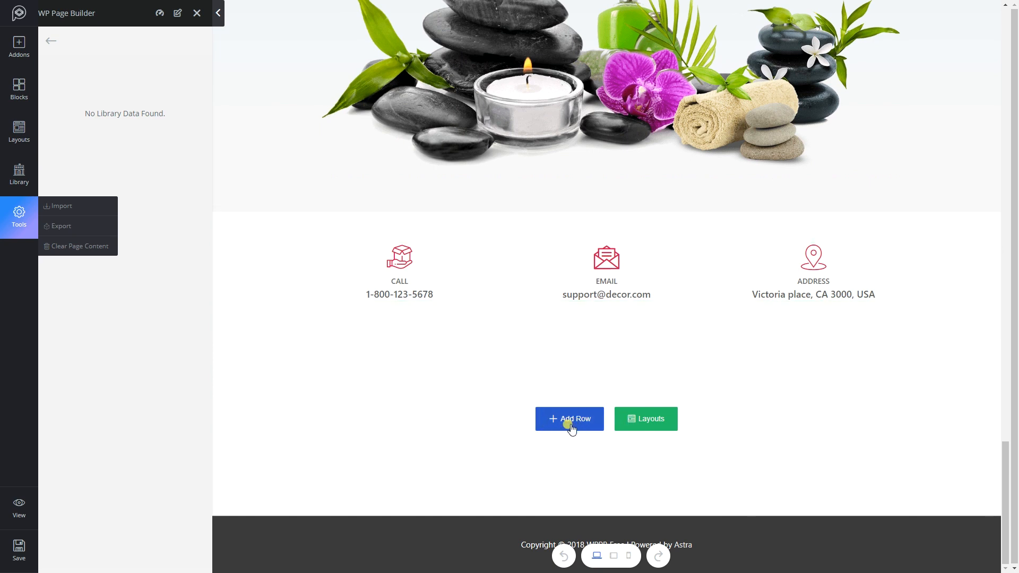
pyautogui.scroll(8, 584, 414)
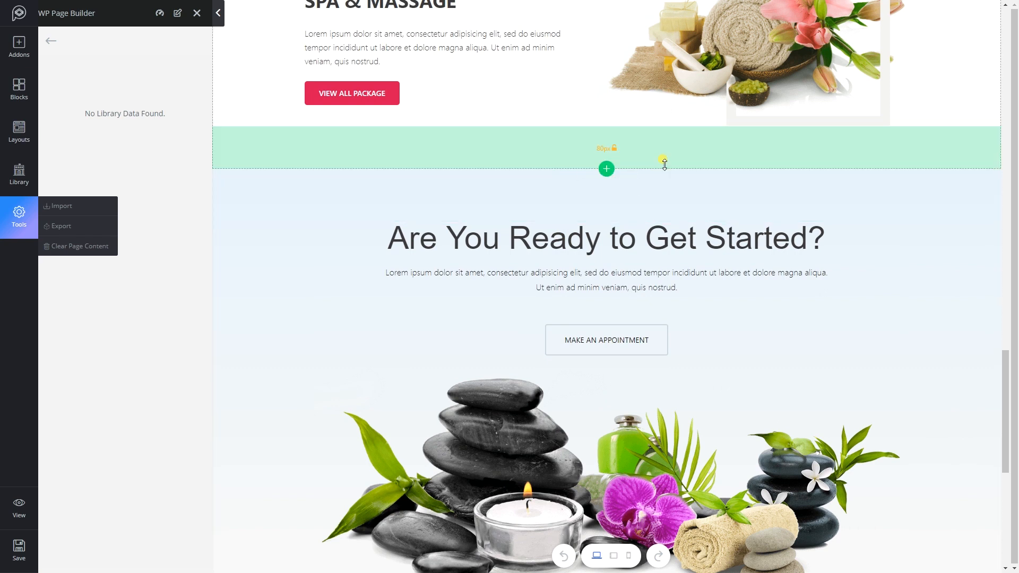
pyautogui.scroll(-5, 607, 166)
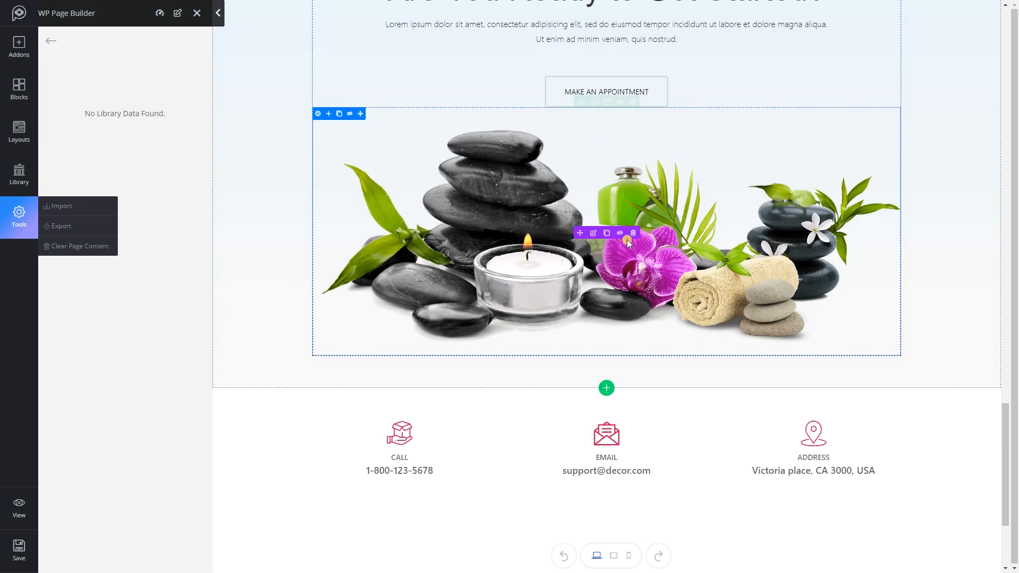
pyautogui.scroll(11, 656, 314)
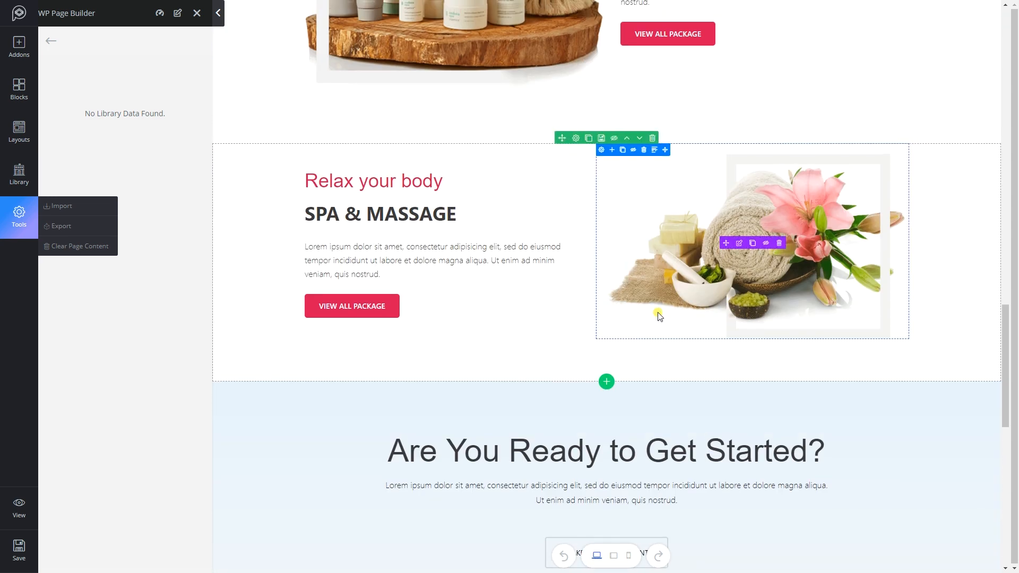
pyautogui.scroll(15, 658, 315)
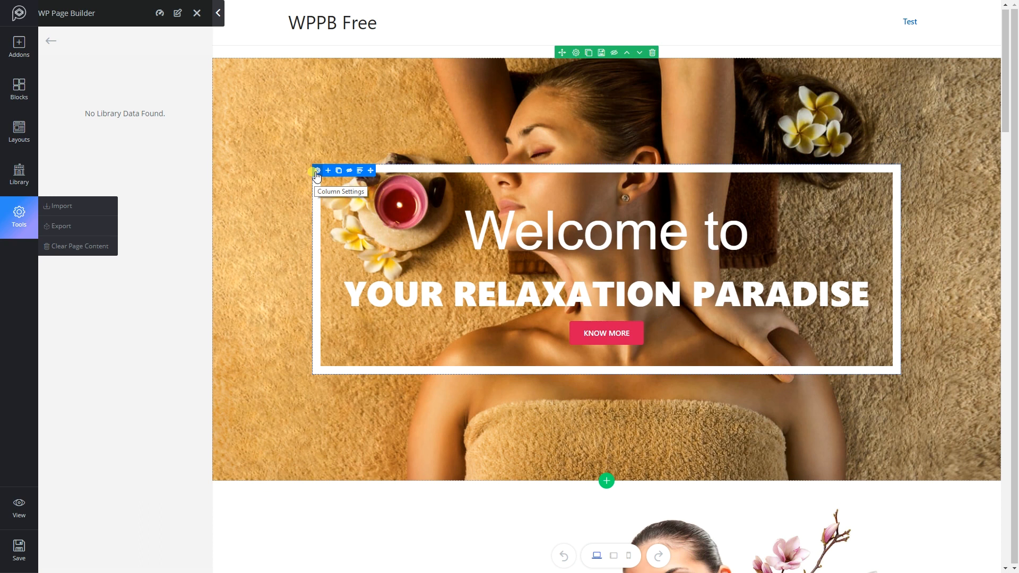
# - Check the hero row's spacing and go over all the page sections once more, ending at the hero
pyautogui.moveTo(499, 291)
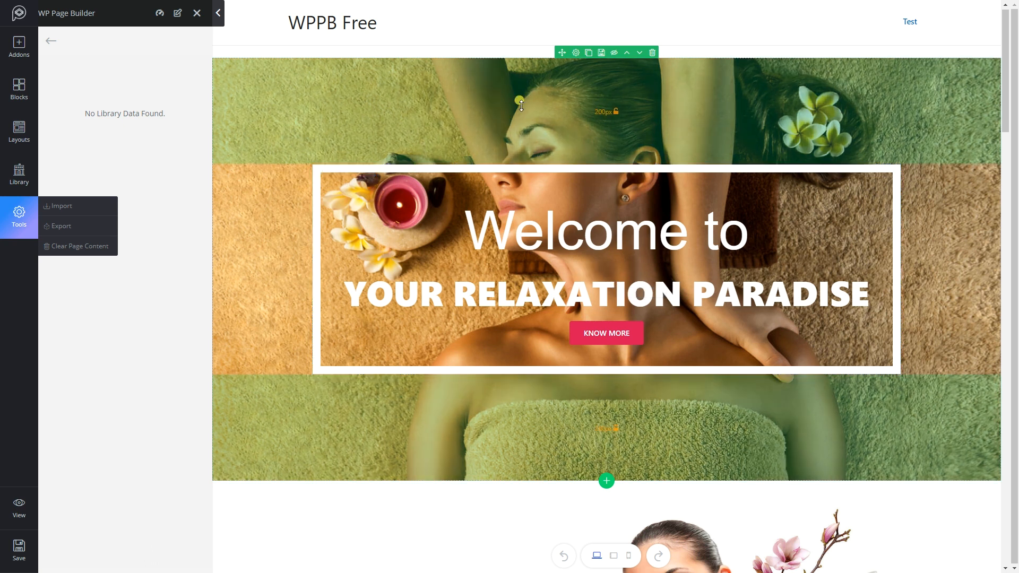
pyautogui.scroll(-15, 536, 117)
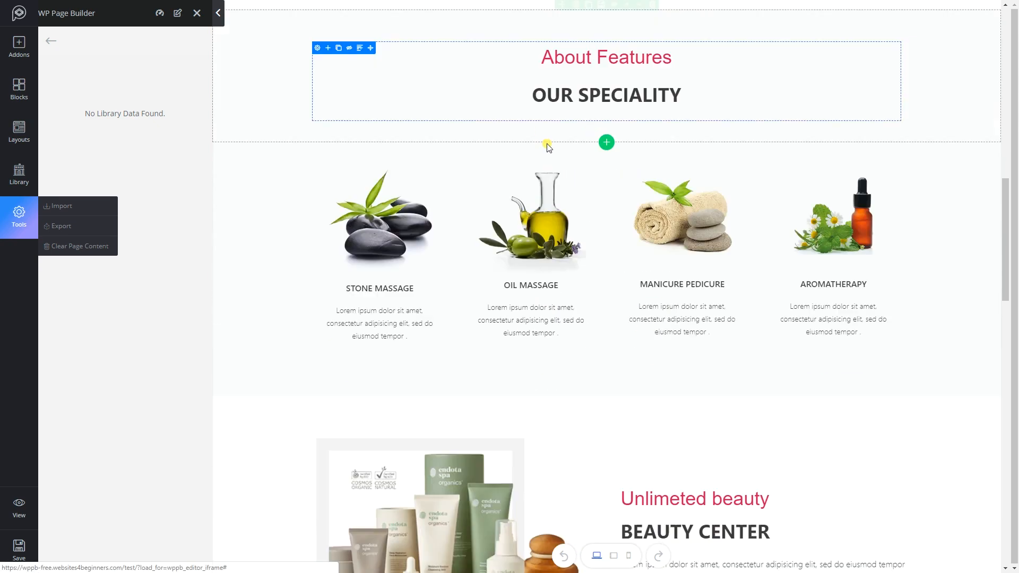
pyautogui.scroll(-15, 549, 149)
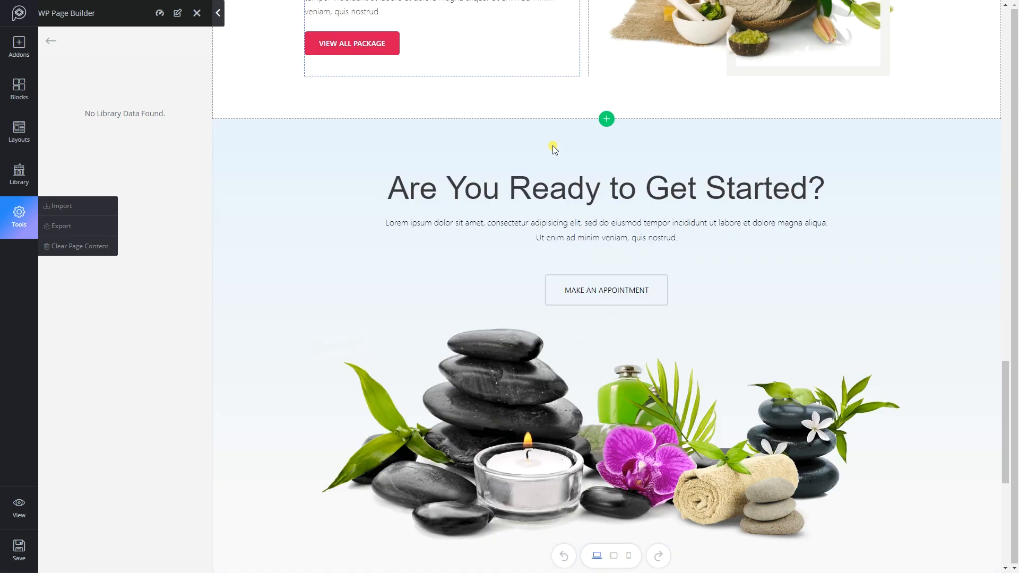
pyautogui.scroll(-5, 555, 146)
pyautogui.scroll(10, 554, 145)
pyautogui.scroll(20, 554, 146)
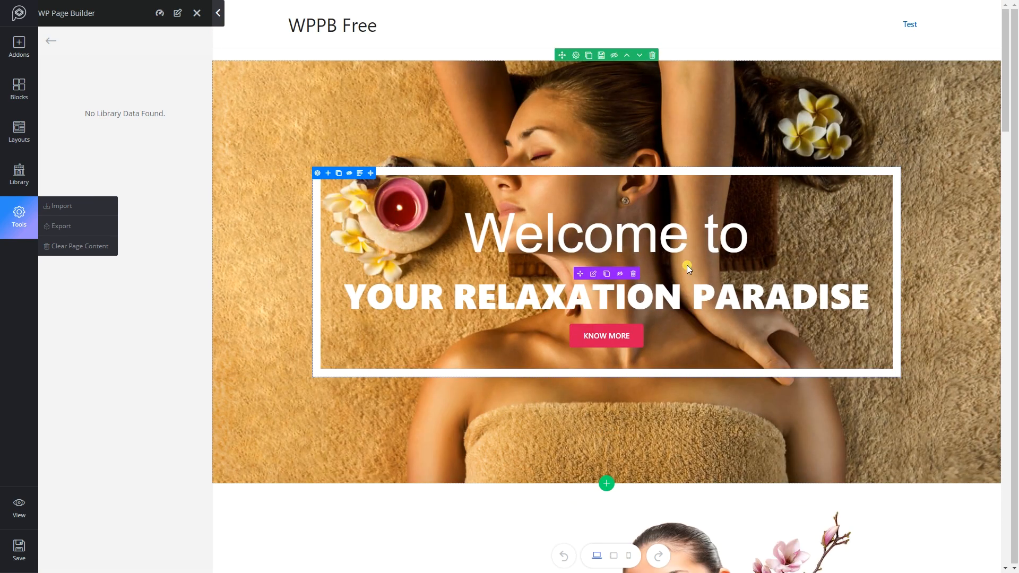
# - Open the hero's "Welcome to" Feature Box for editing and review its general options
pyautogui.click(584, 233)
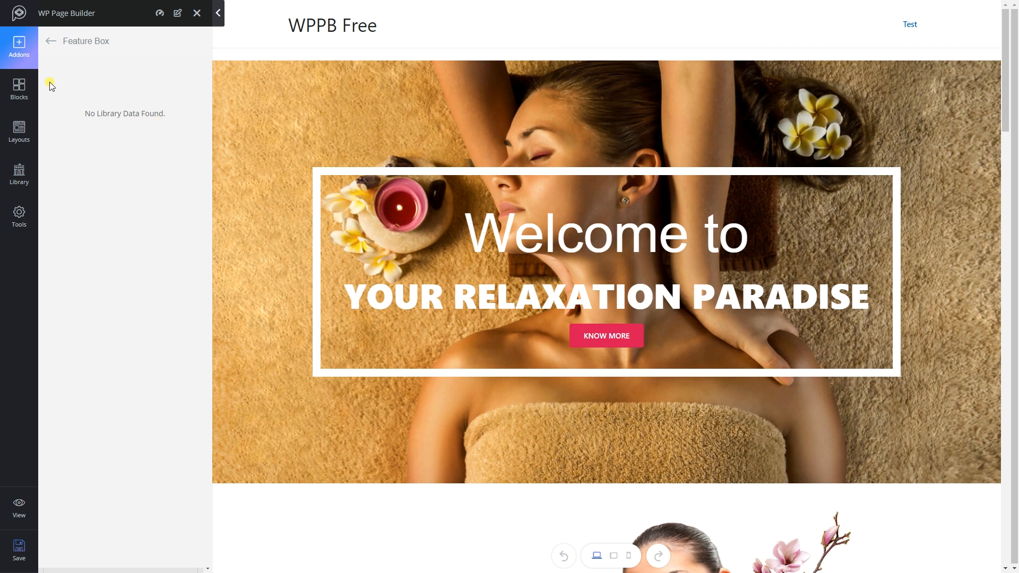
pyautogui.click(19, 86)
pyautogui.click(23, 56)
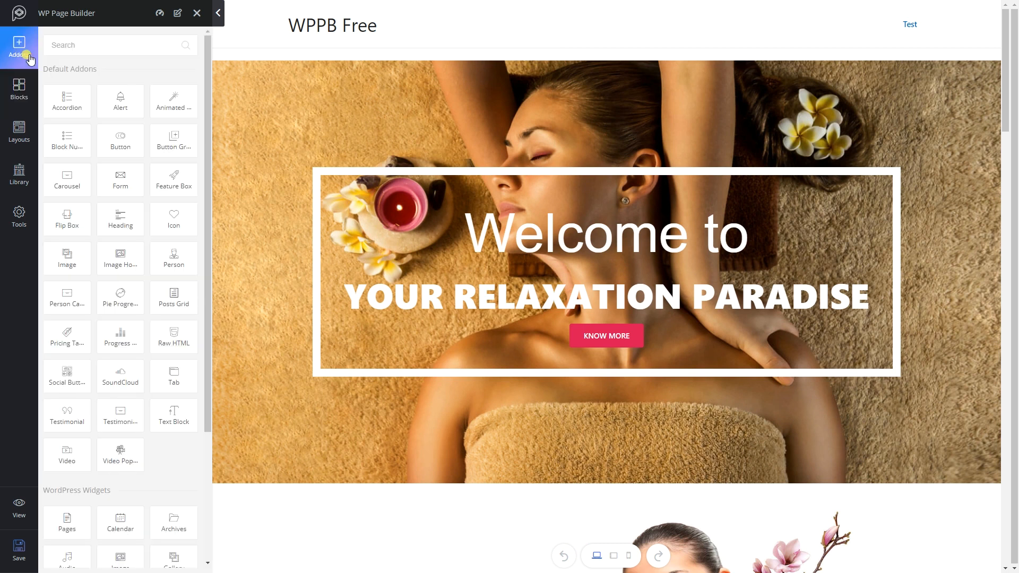
pyautogui.click(609, 237)
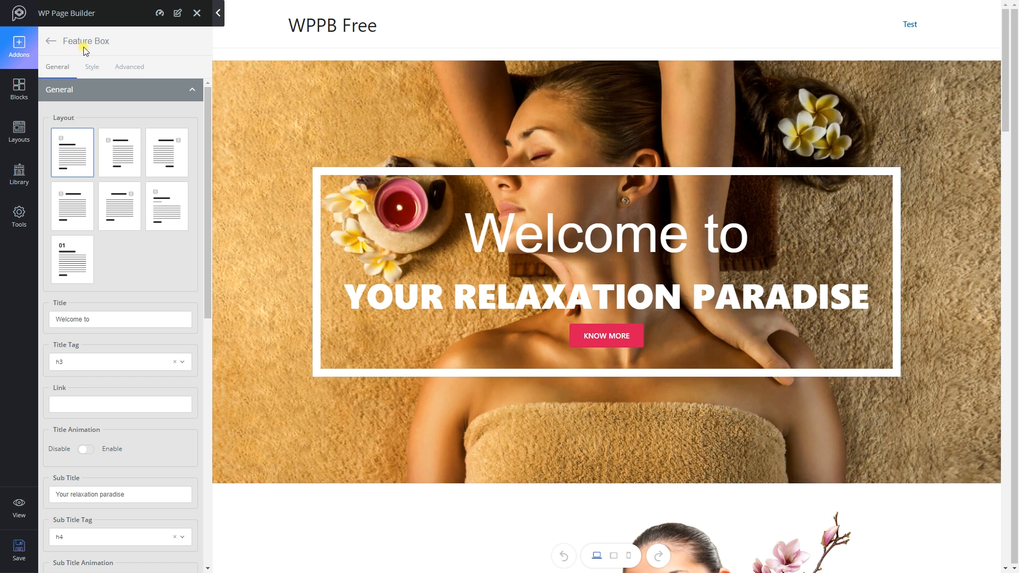
pyautogui.scroll(-7, 120, 189)
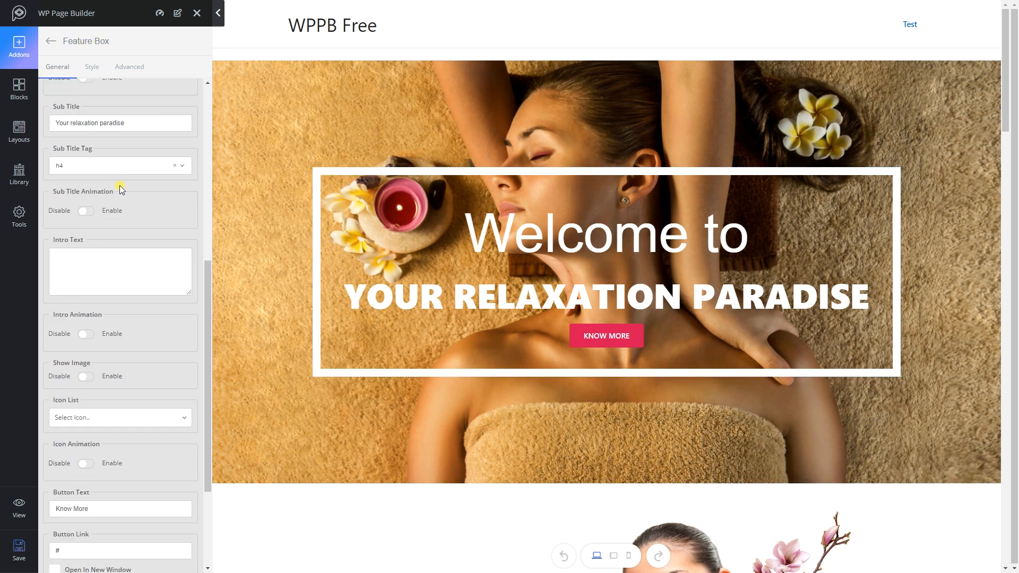
pyautogui.scroll(-3, 120, 186)
pyautogui.scroll(10, 119, 186)
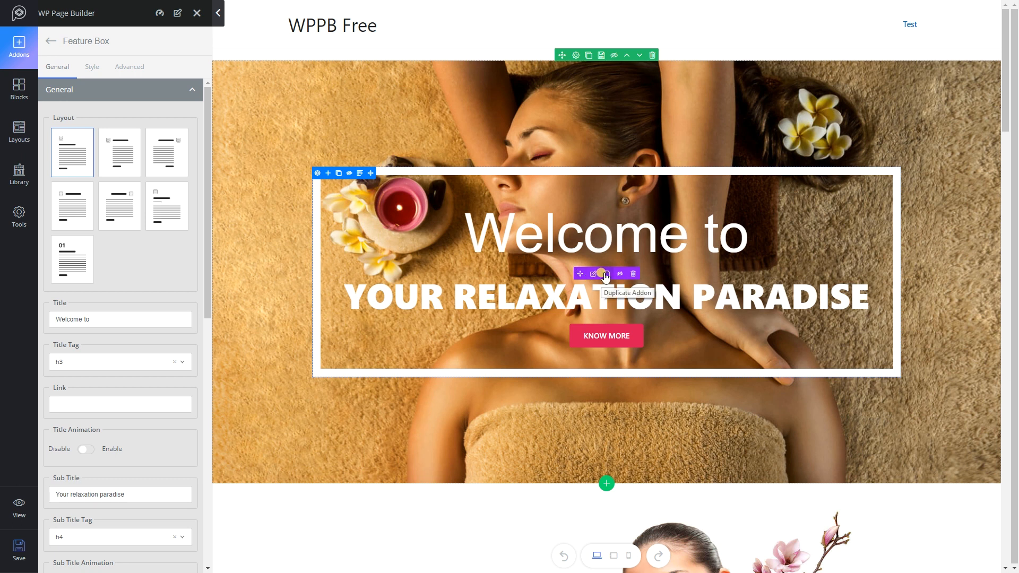
# - Try each alternative layout on the hero's Feature Box and restore the first layout
pyautogui.click(108, 159)
pyautogui.click(156, 158)
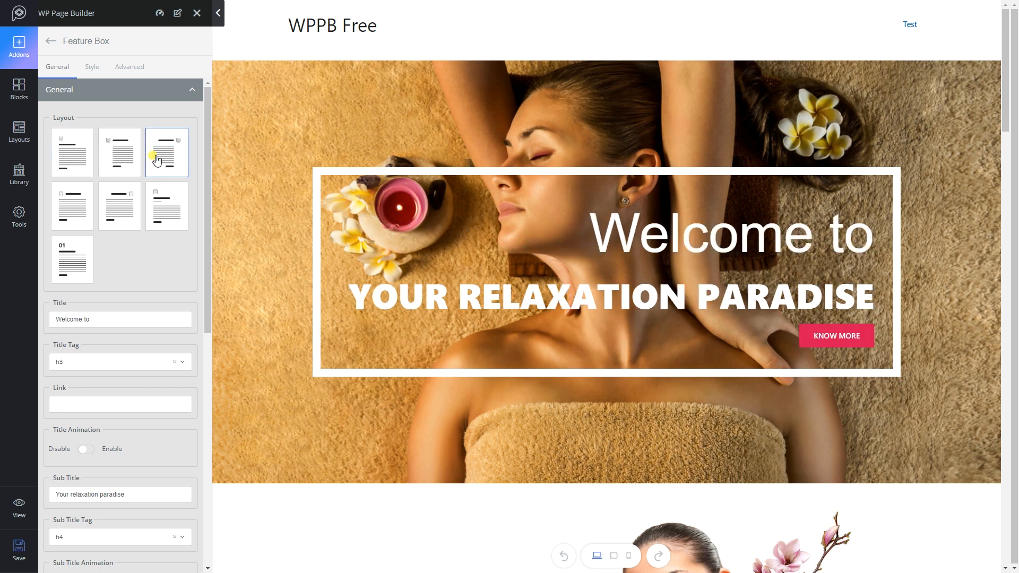
pyautogui.click(62, 208)
pyautogui.click(119, 212)
pyautogui.click(166, 212)
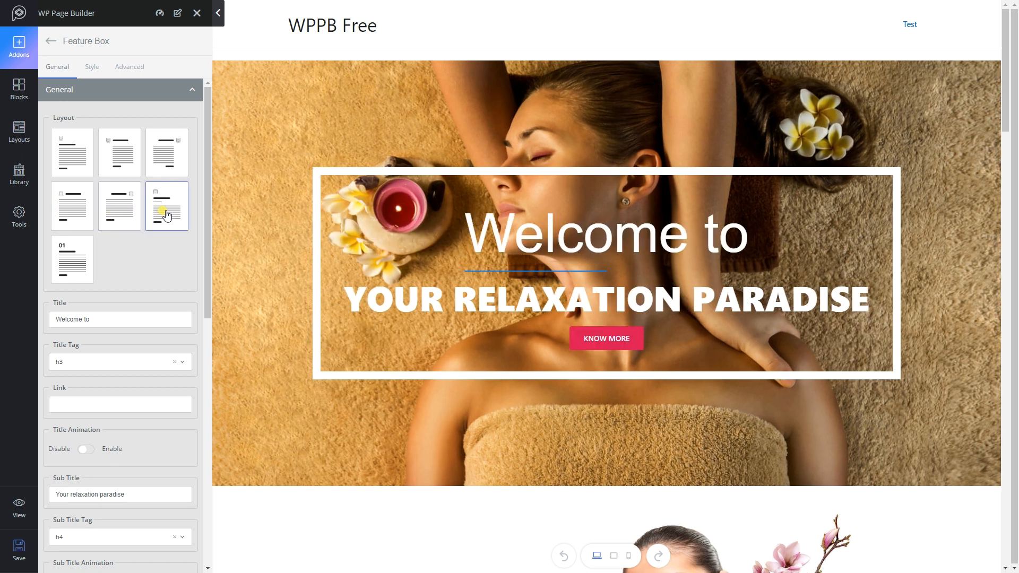
pyautogui.click(58, 261)
pyautogui.click(76, 169)
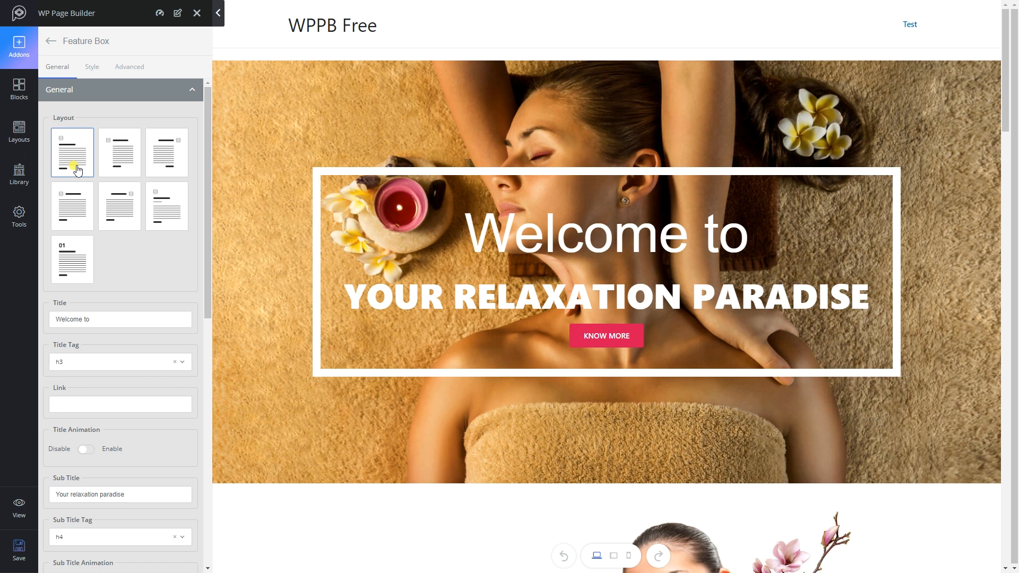
# - Open the "About us" Feature Box, try several layouts and apply the numbered 01 layout
pyautogui.scroll(-5, 365, 256)
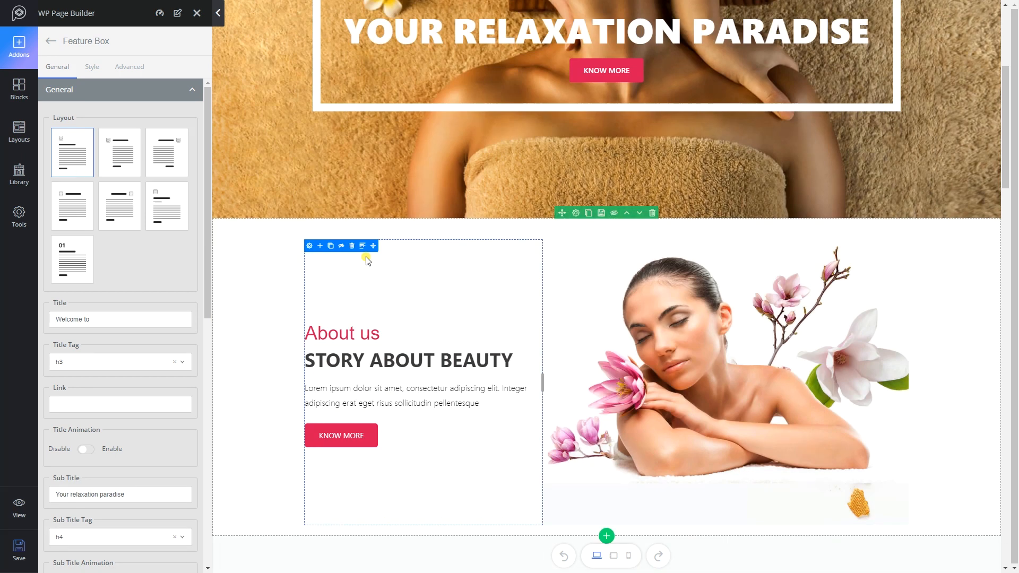
pyautogui.click(366, 364)
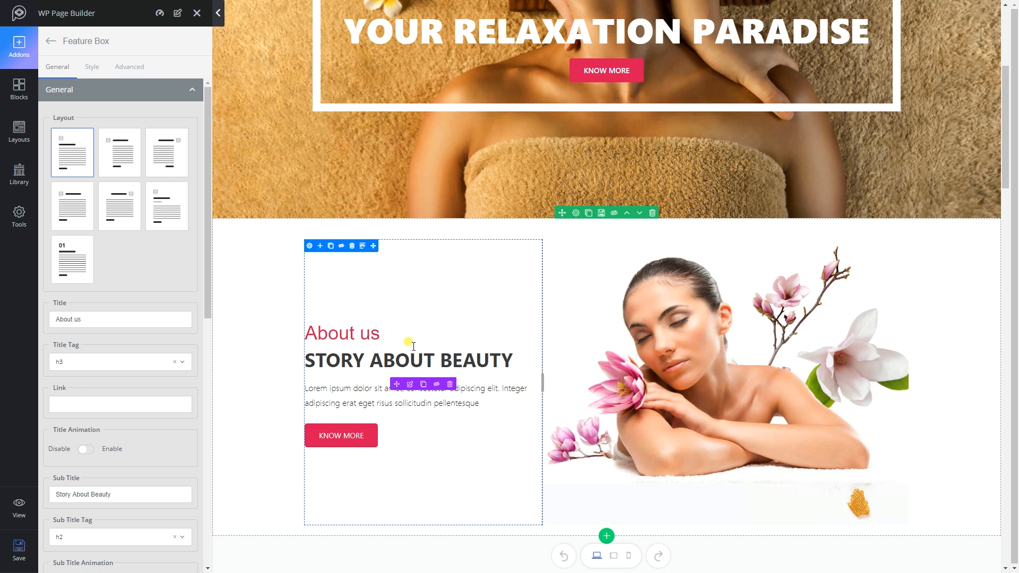
pyautogui.click(119, 159)
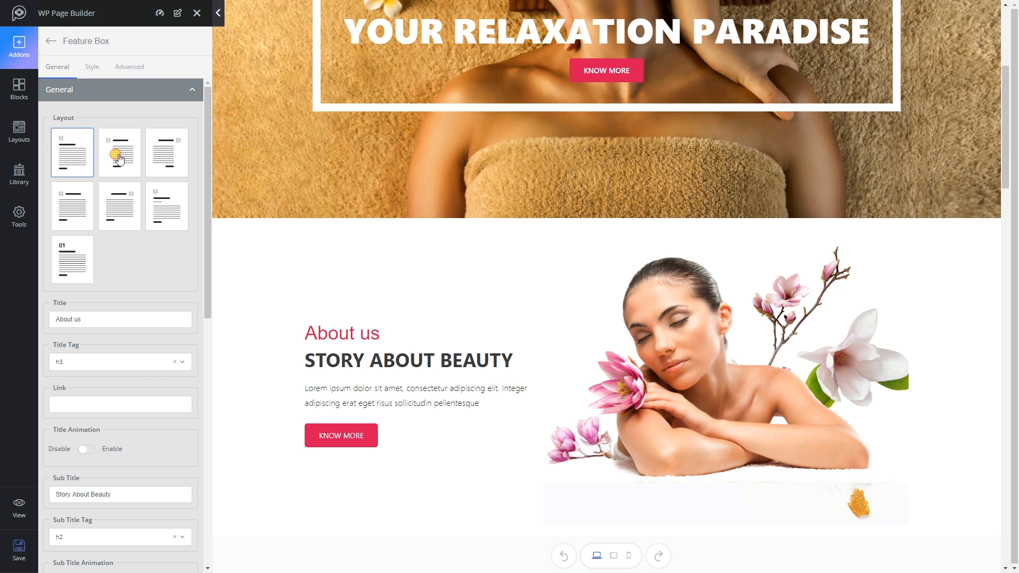
pyautogui.click(187, 166)
pyautogui.click(165, 227)
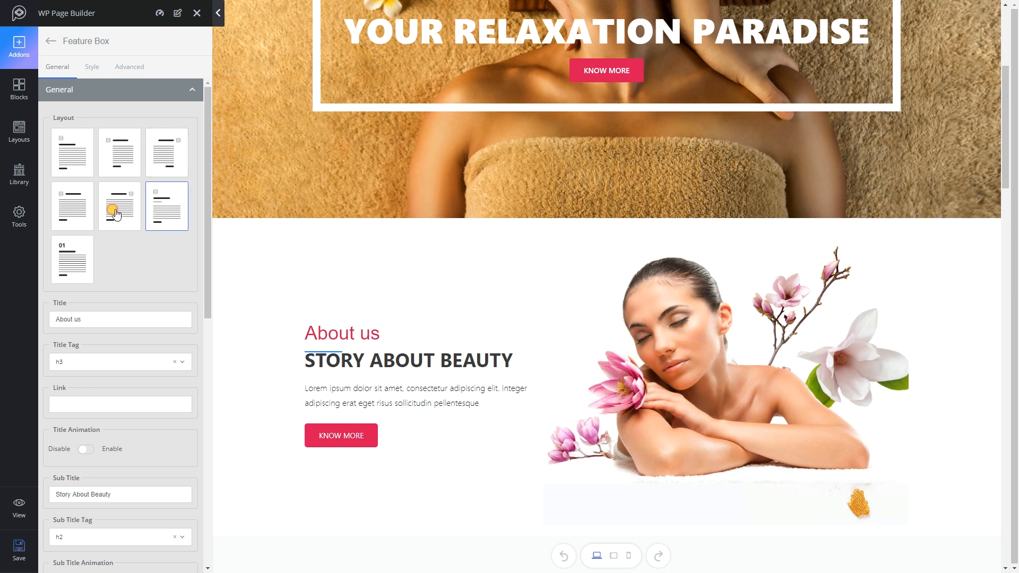
pyautogui.click(75, 257)
# - Open the Manicure Pedicure Feature Box, try its alternative layouts and restore the first one
pyautogui.scroll(-5, 435, 262)
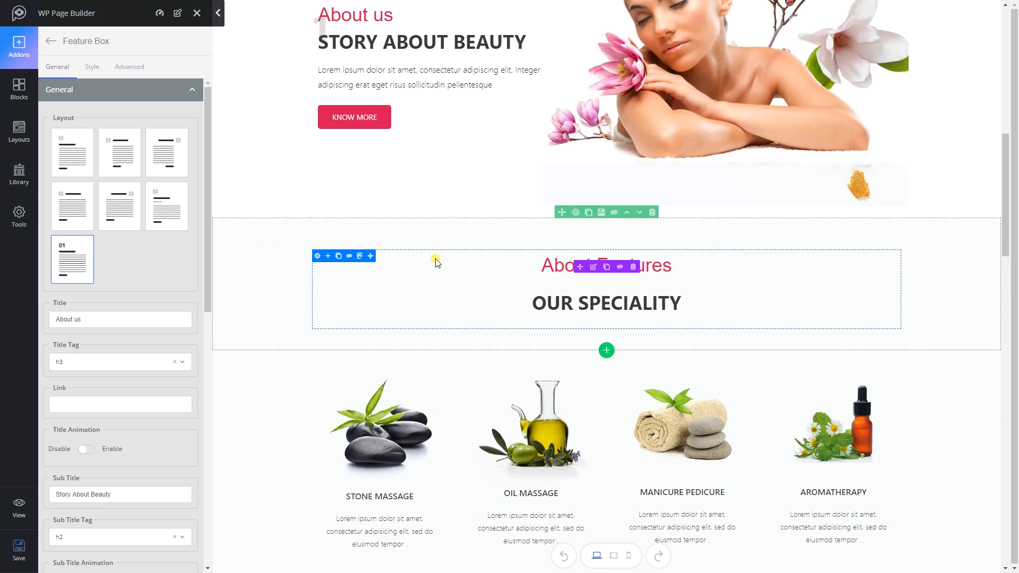
pyautogui.scroll(-3, 435, 263)
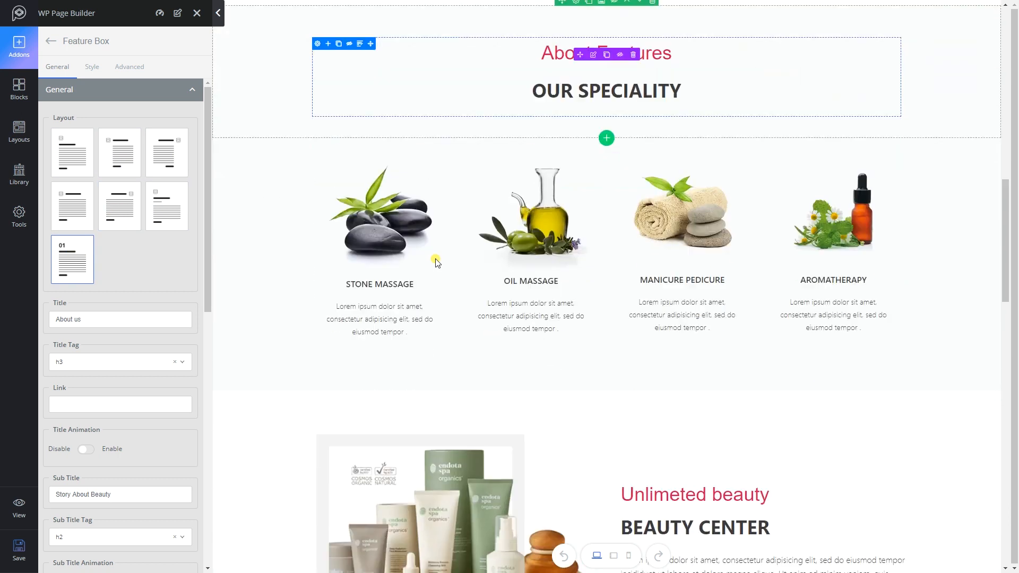
pyautogui.click(715, 232)
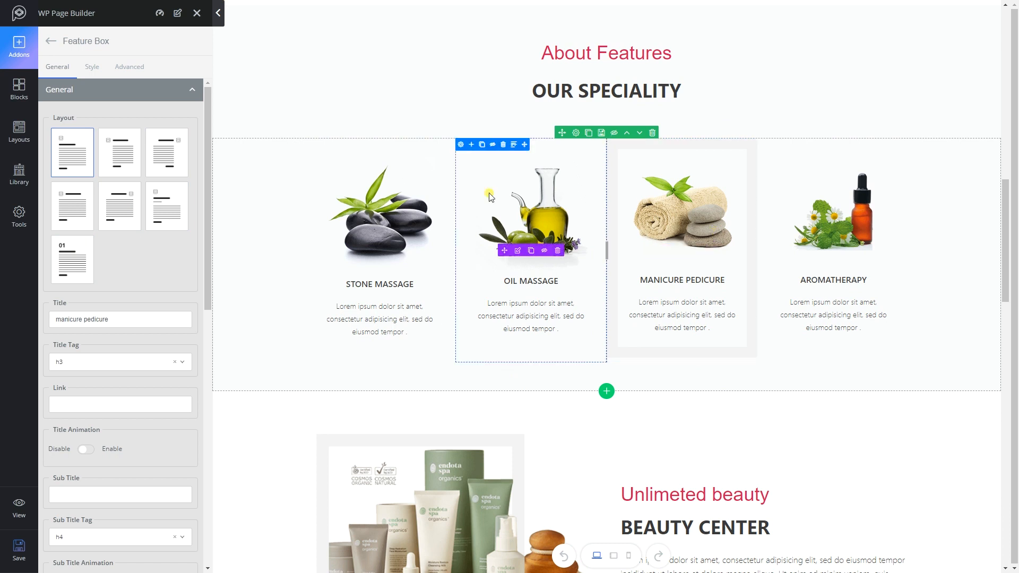
pyautogui.click(125, 154)
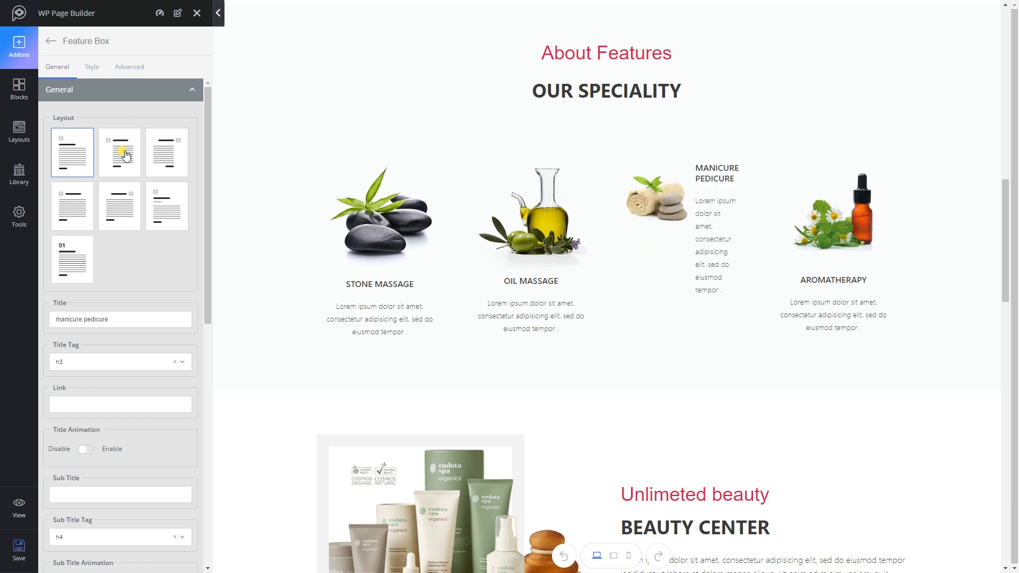
pyautogui.click(157, 162)
pyautogui.click(167, 215)
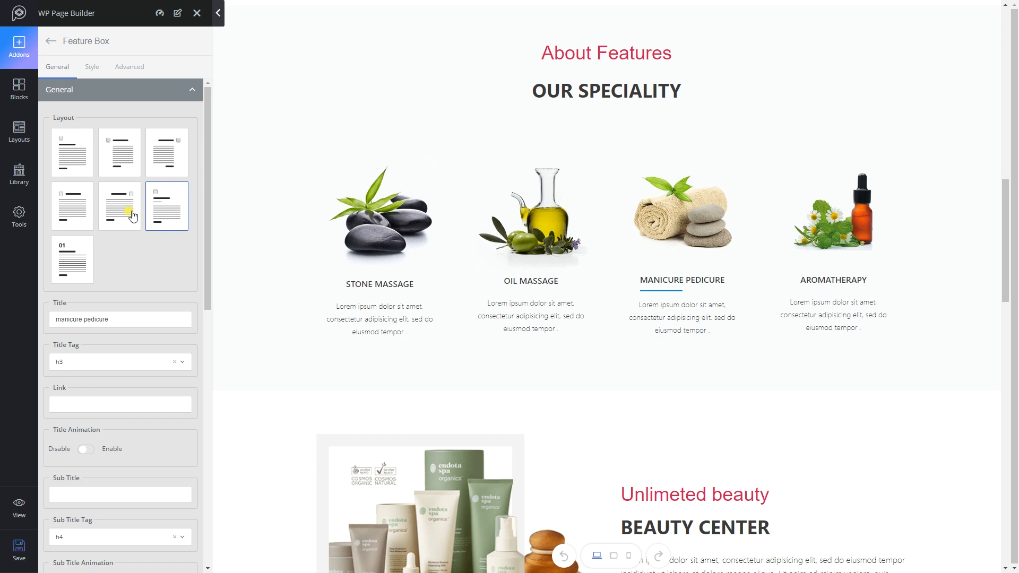
pyautogui.click(132, 216)
pyautogui.click(81, 213)
pyautogui.click(69, 256)
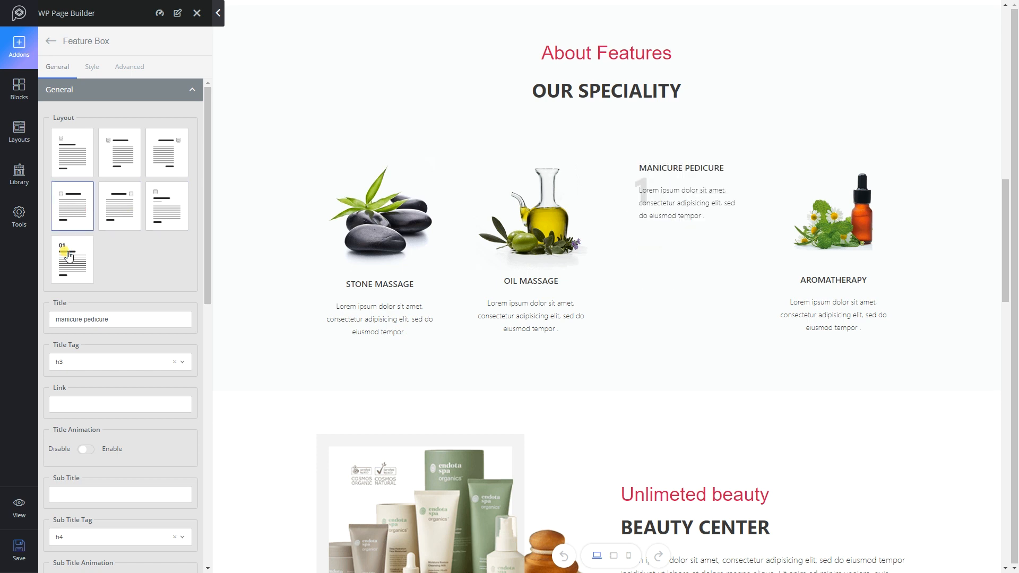
pyautogui.click(68, 151)
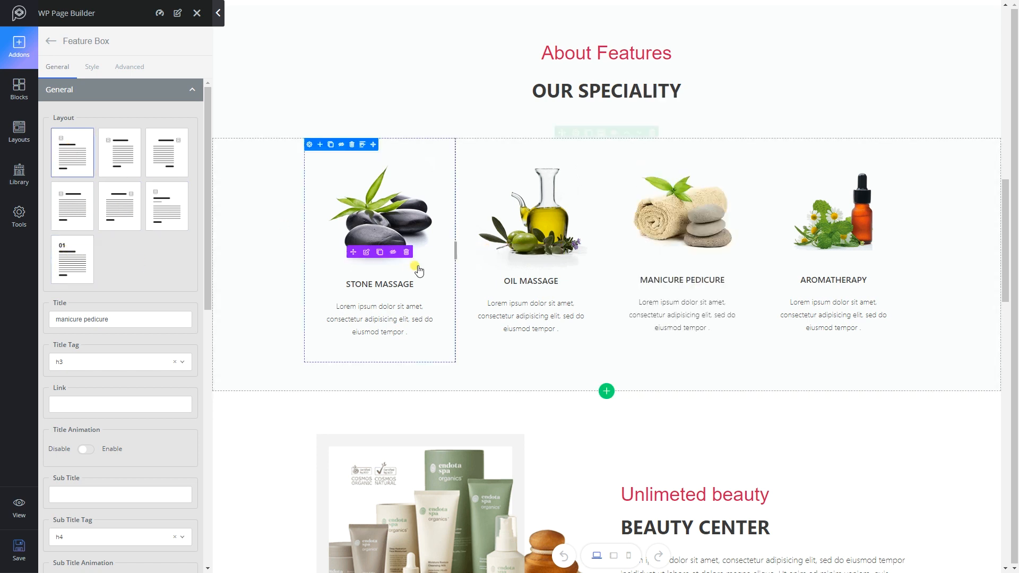
pyautogui.scroll(-10, 478, 276)
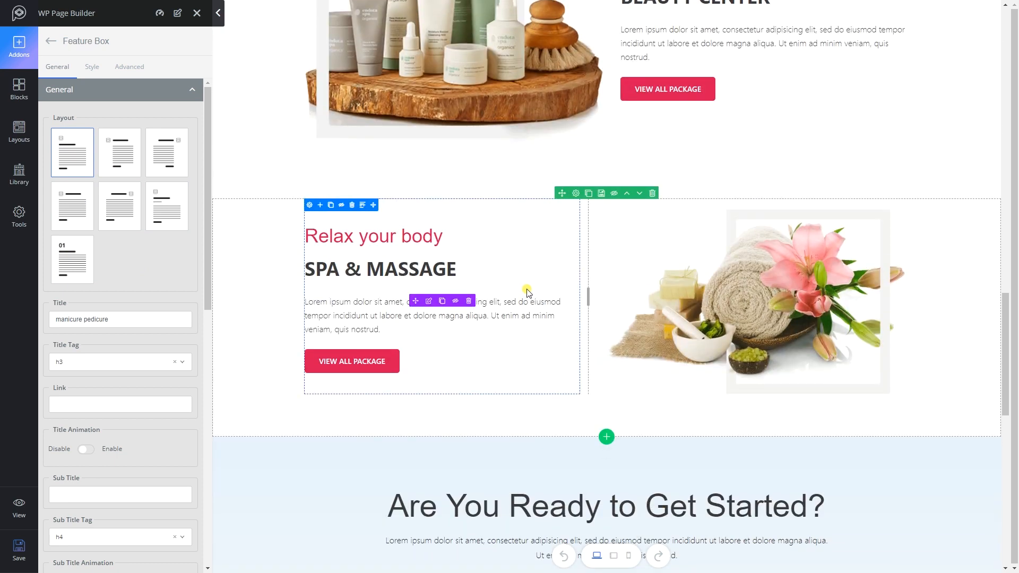
# - Open the Call Feature Box in the contact row, try its alternative layouts and restore the first one
pyautogui.scroll(-5, 527, 292)
pyautogui.scroll(-4, 535, 291)
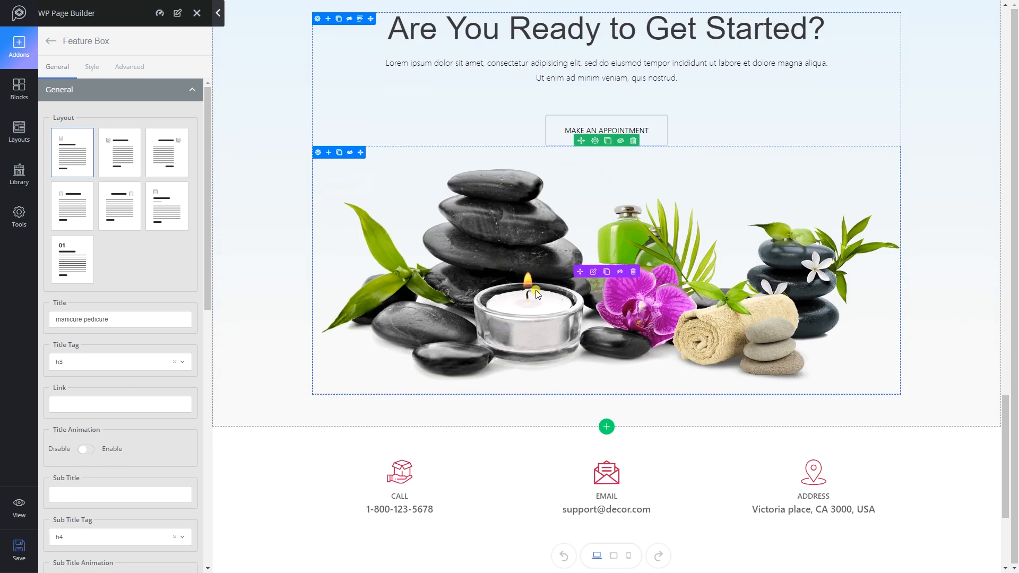
pyautogui.scroll(-3, 536, 290)
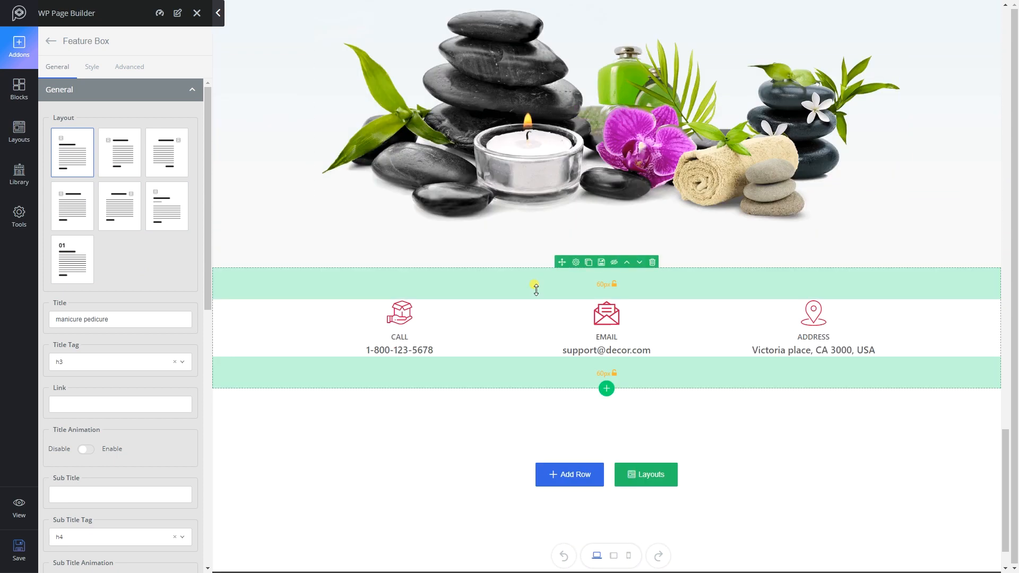
pyautogui.click(401, 313)
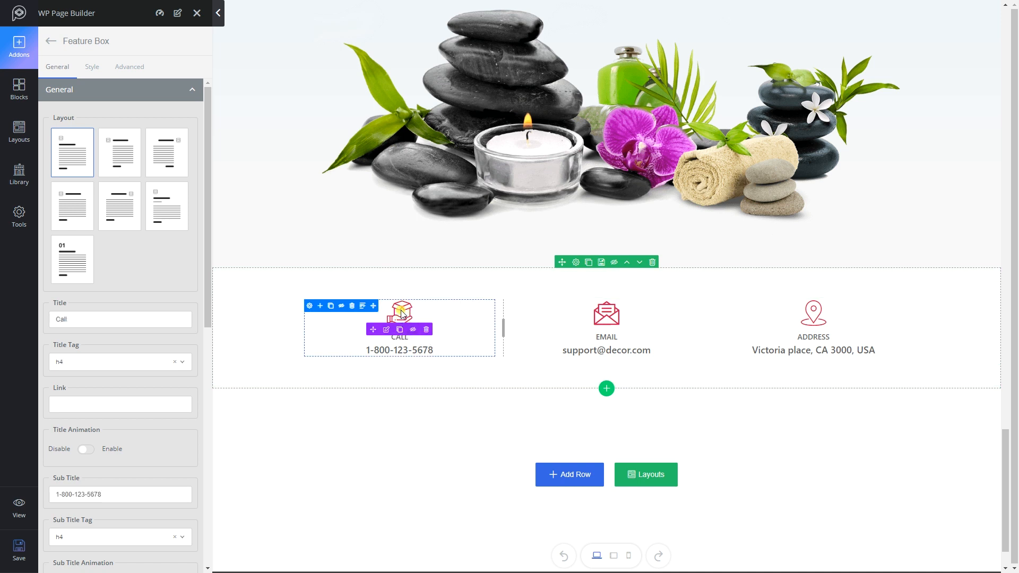
pyautogui.click(109, 166)
pyautogui.click(156, 165)
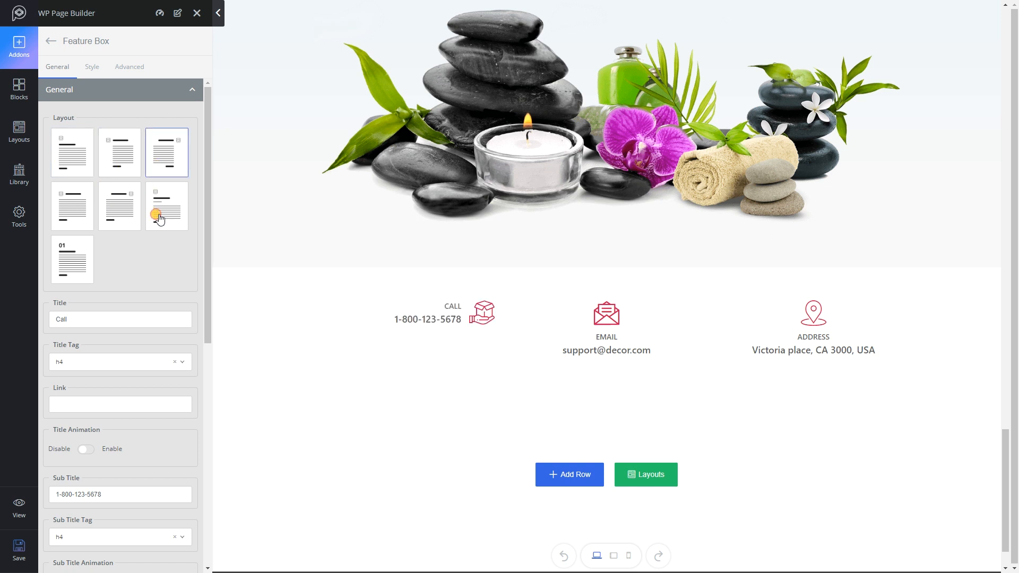
pyautogui.click(158, 216)
pyautogui.click(107, 214)
pyautogui.click(75, 207)
pyautogui.click(79, 248)
pyautogui.click(70, 143)
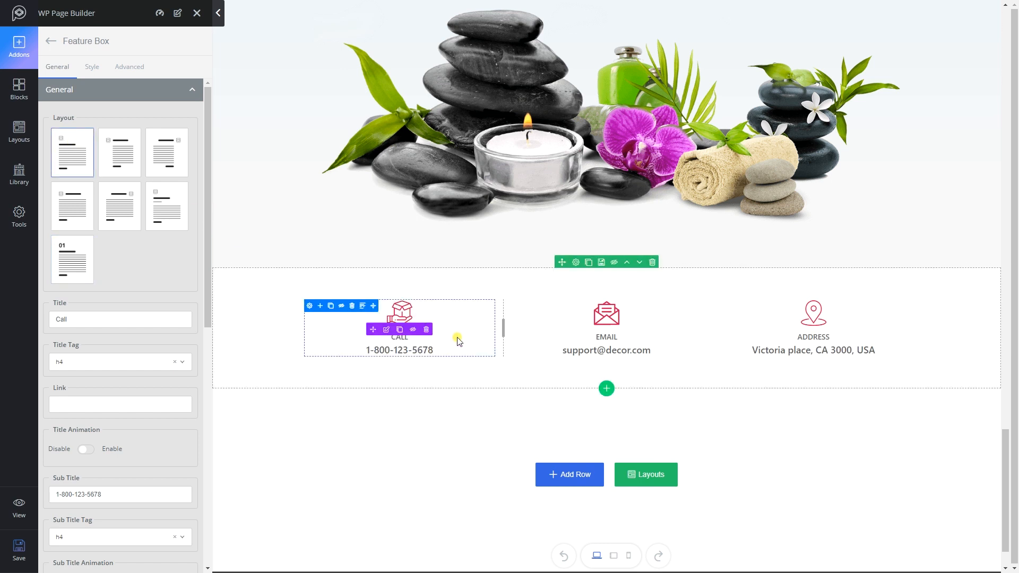
# - Preview the page in tablet view from the hero through to the footer
pyautogui.scroll(-15, 515, 345)
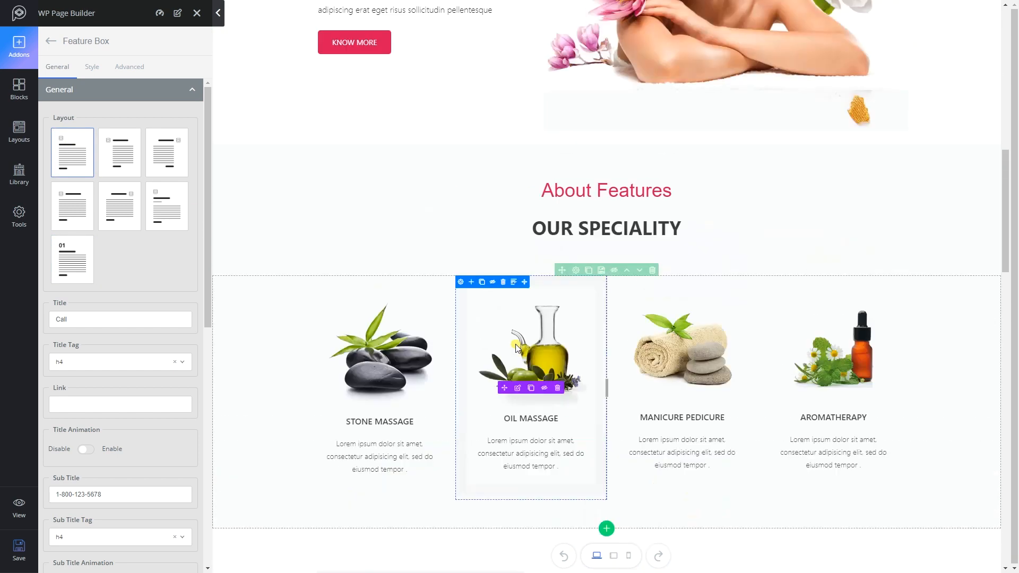
pyautogui.scroll(15, 515, 344)
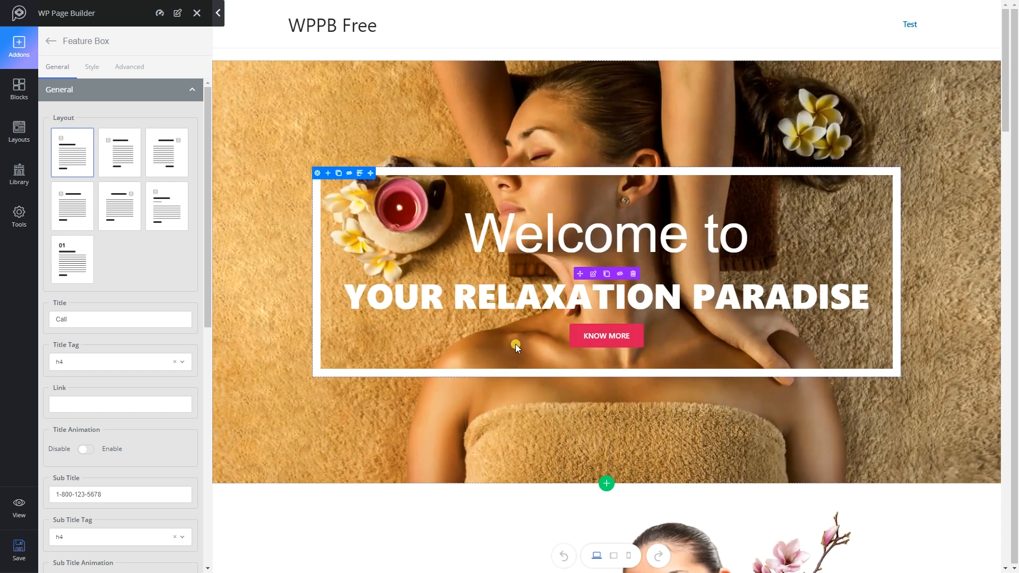
pyautogui.click(616, 559)
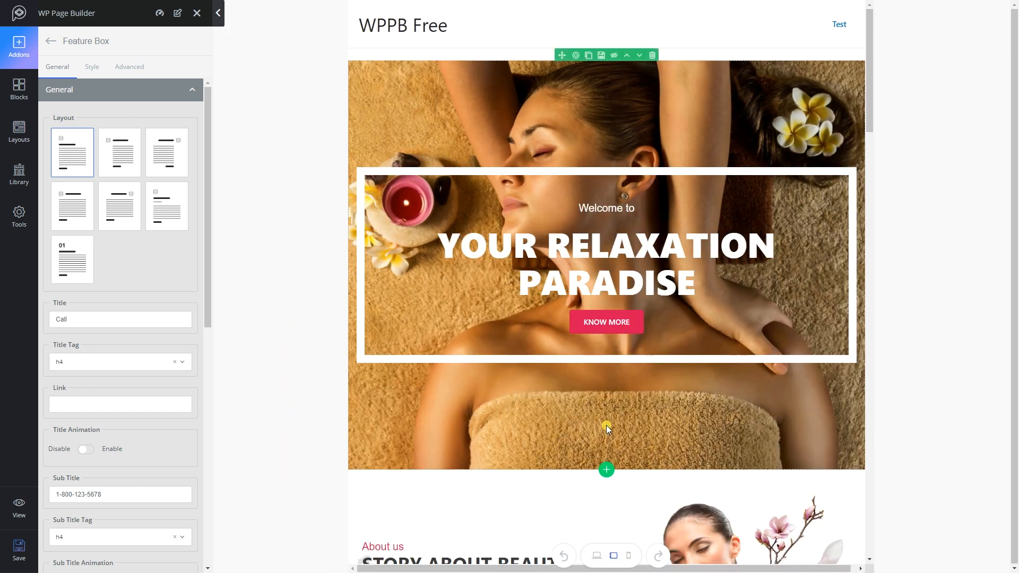
pyautogui.scroll(-5, 606, 422)
pyautogui.scroll(-15, 606, 436)
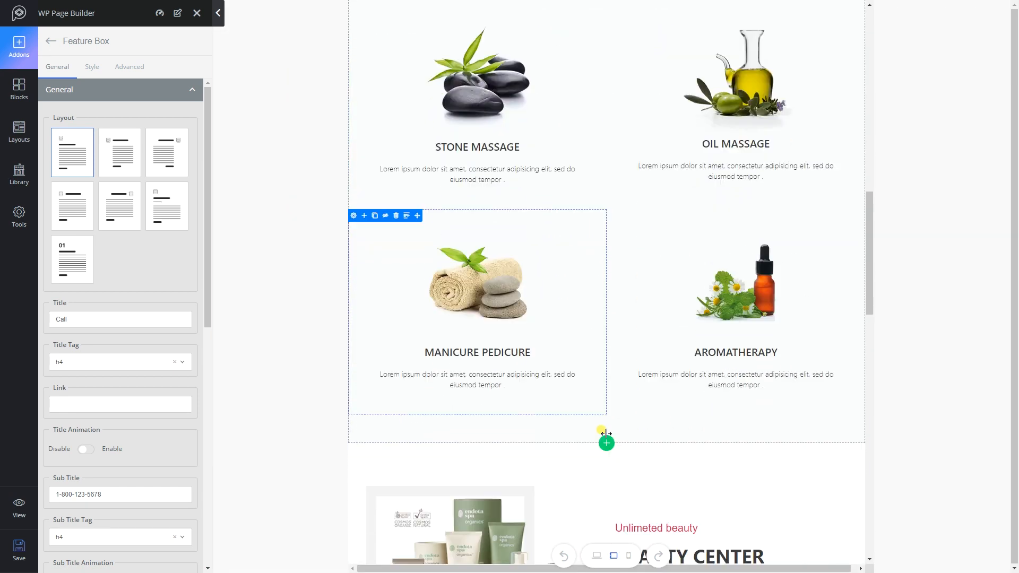
pyautogui.scroll(-15, 606, 434)
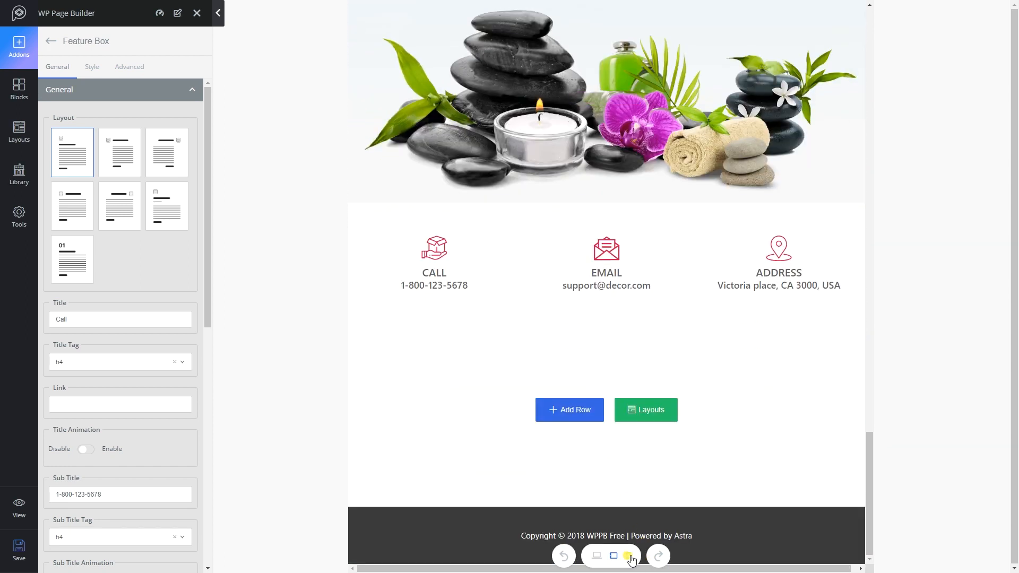
# - Preview the page in phone view, checking the stacked sections and returning to the hero
pyautogui.click(628, 557)
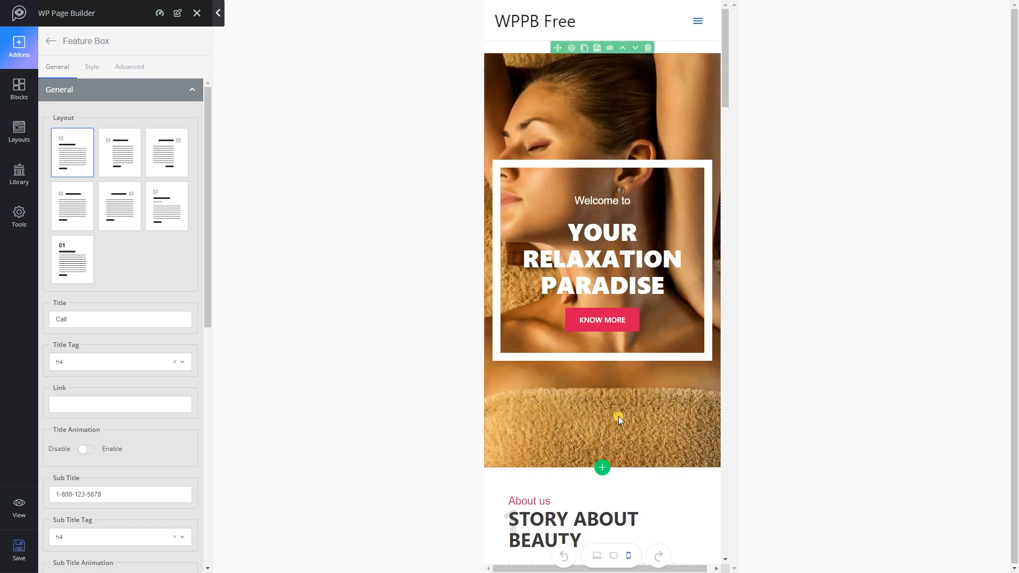
pyautogui.scroll(-6, 619, 416)
pyautogui.scroll(-10, 619, 425)
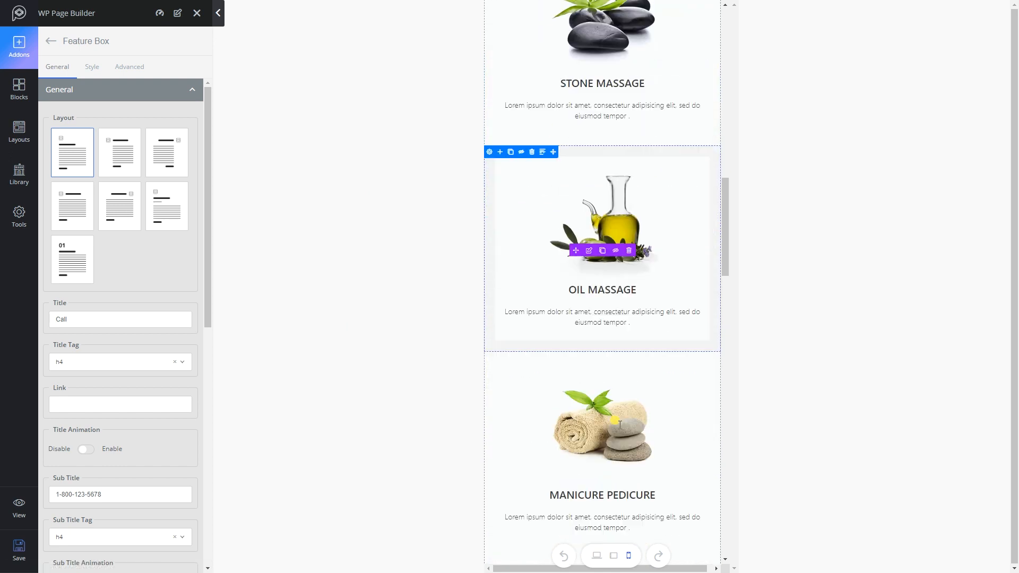
pyautogui.scroll(-5, 619, 425)
pyautogui.scroll(12, 619, 426)
pyautogui.scroll(15, 619, 425)
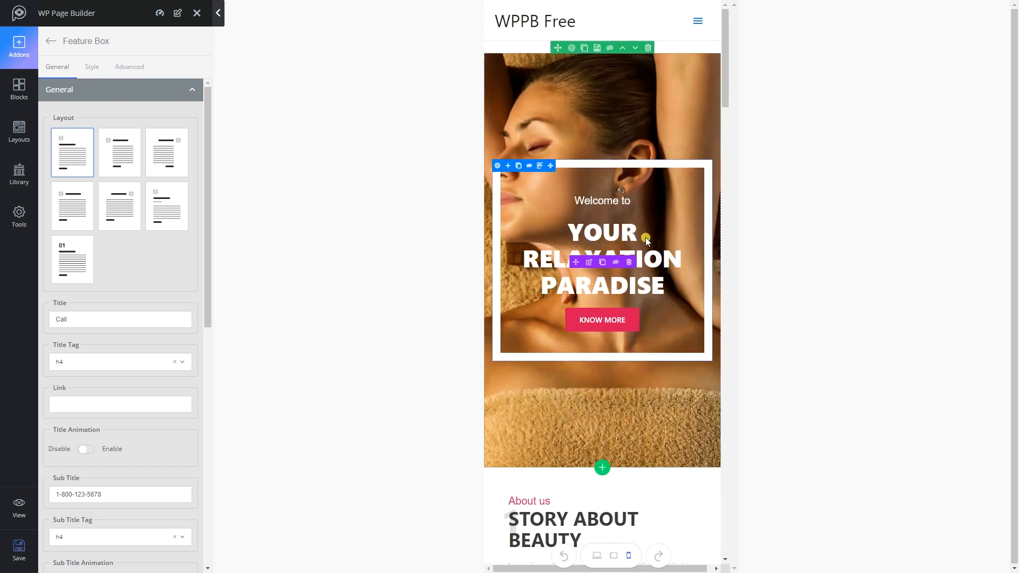
# - Open the hero's "Welcome to" Feature Box, try the second layout and apply the right-aligned third layout
pyautogui.click(647, 241)
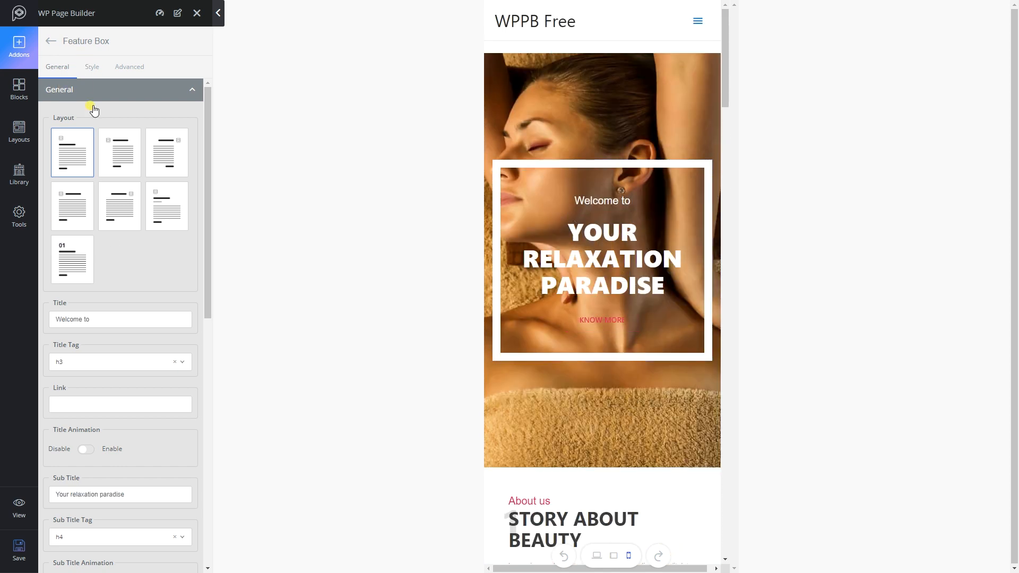
pyautogui.click(126, 152)
pyautogui.click(155, 157)
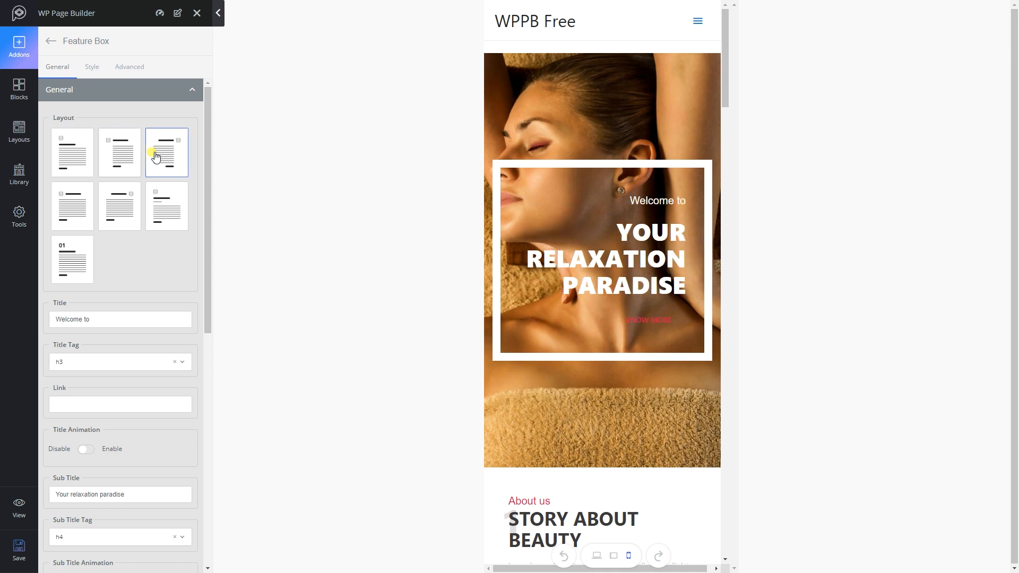
# - Review the hero Feature Box's general options, from title and animation settings to the button text, link and icon
pyautogui.scroll(-4, 116, 233)
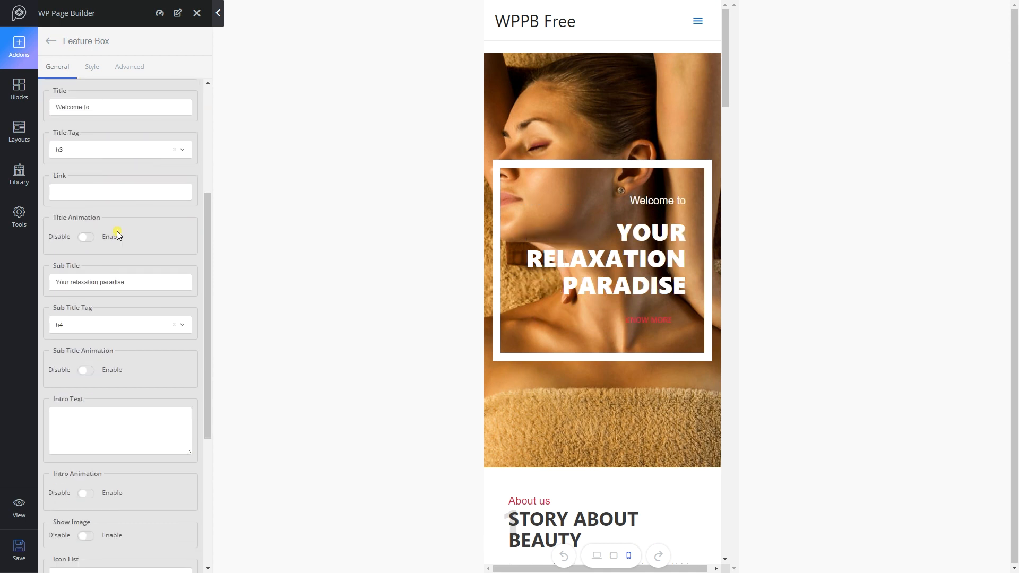
pyautogui.scroll(-5, 117, 236)
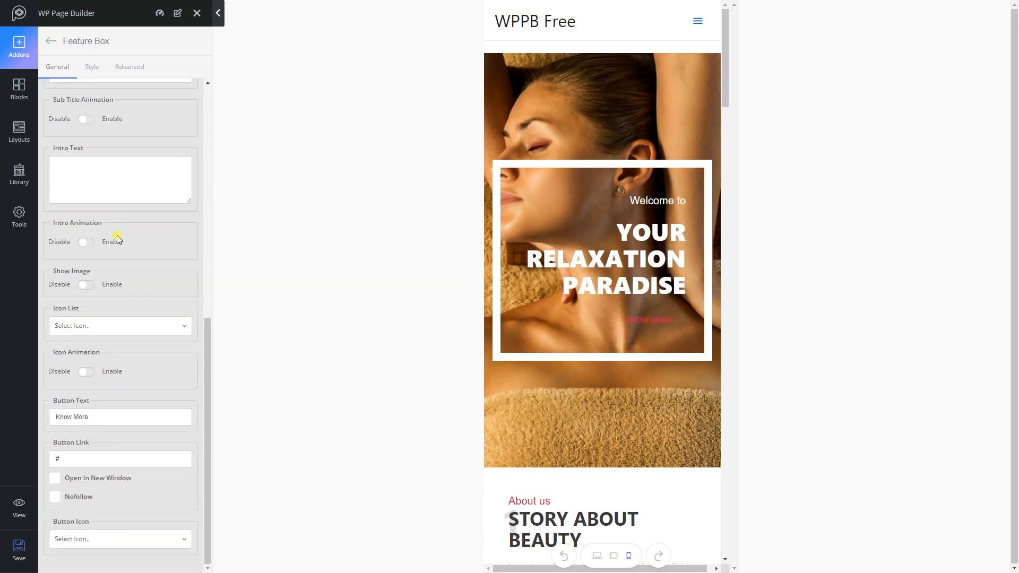
pyautogui.scroll(9, 123, 244)
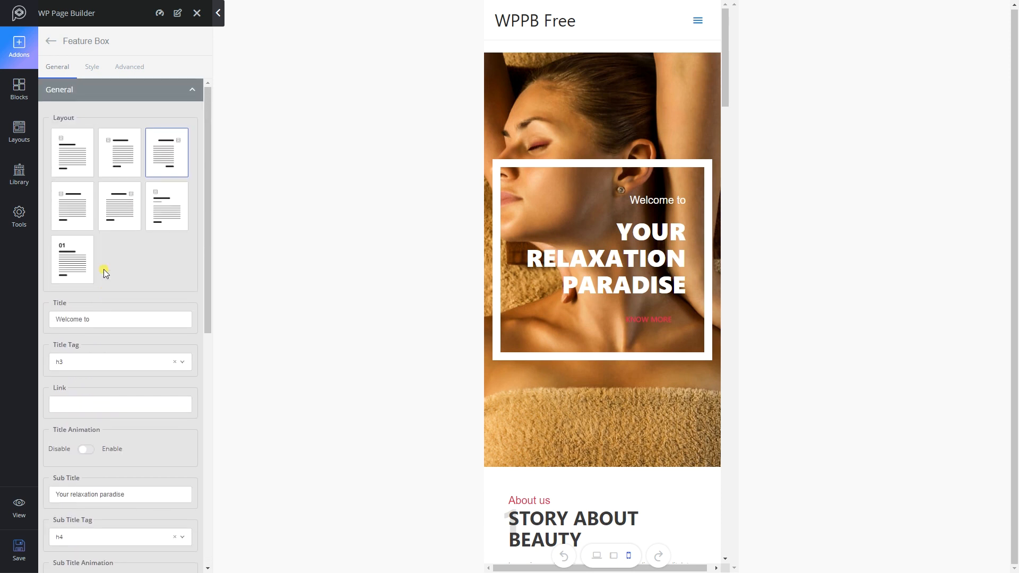
pyautogui.scroll(-9, 105, 269)
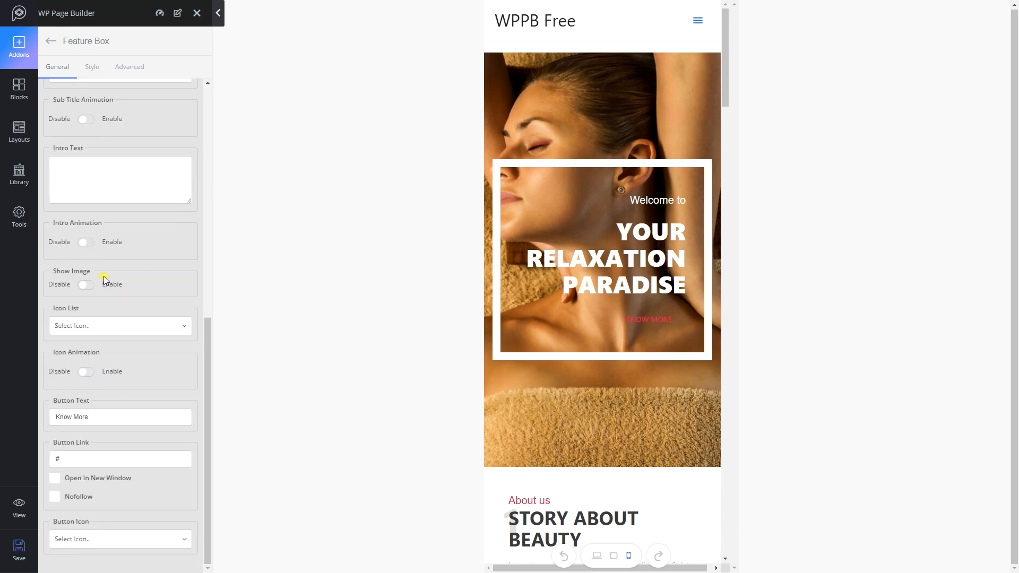
pyautogui.scroll(-5, 581, 412)
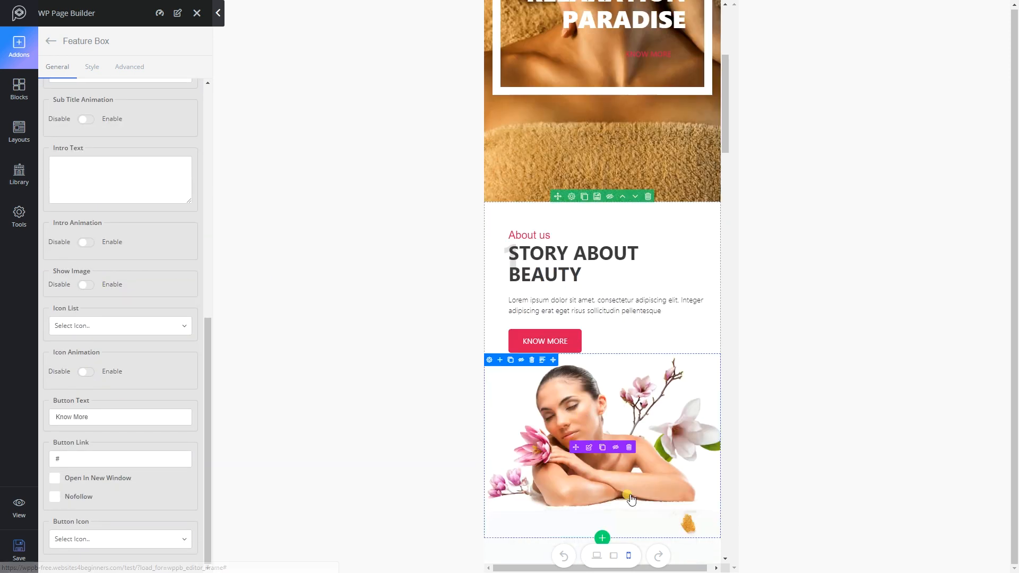
# - Return to desktop view, open the "About us" Feature Box and review its general options
pyautogui.click(597, 556)
pyautogui.scroll(-5, 628, 435)
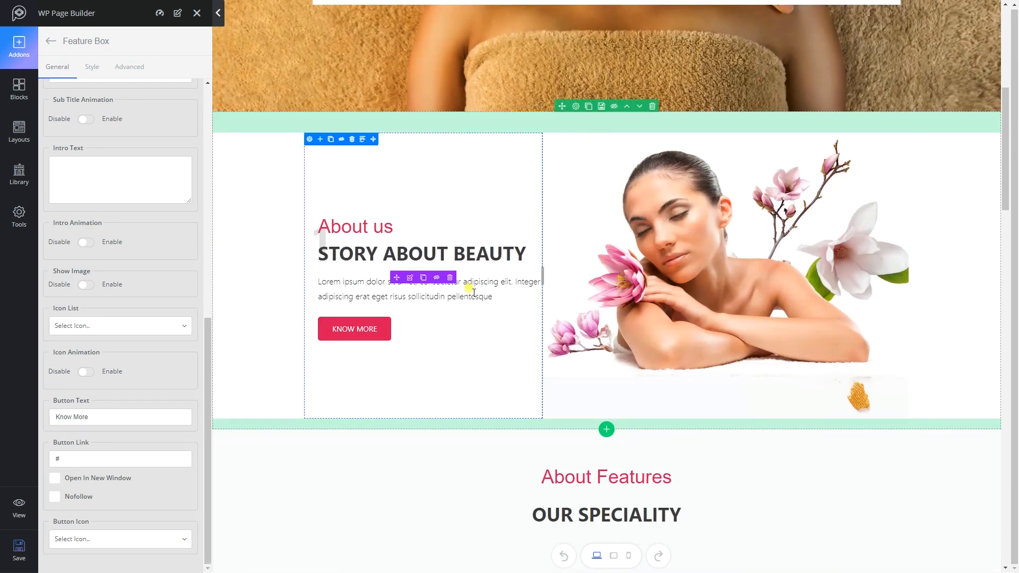
pyautogui.click(472, 290)
pyautogui.scroll(-5, 98, 345)
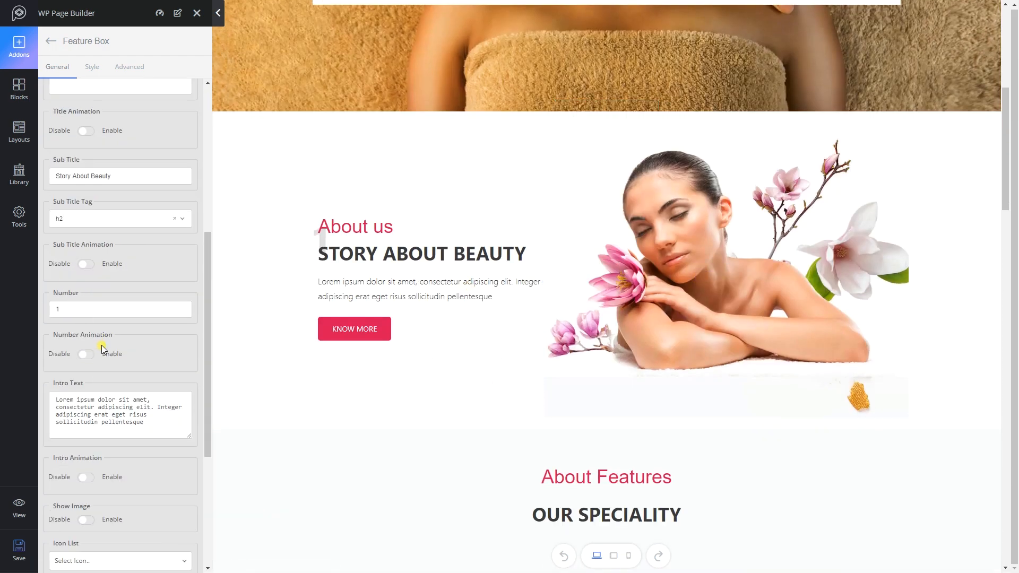
pyautogui.scroll(-4, 101, 345)
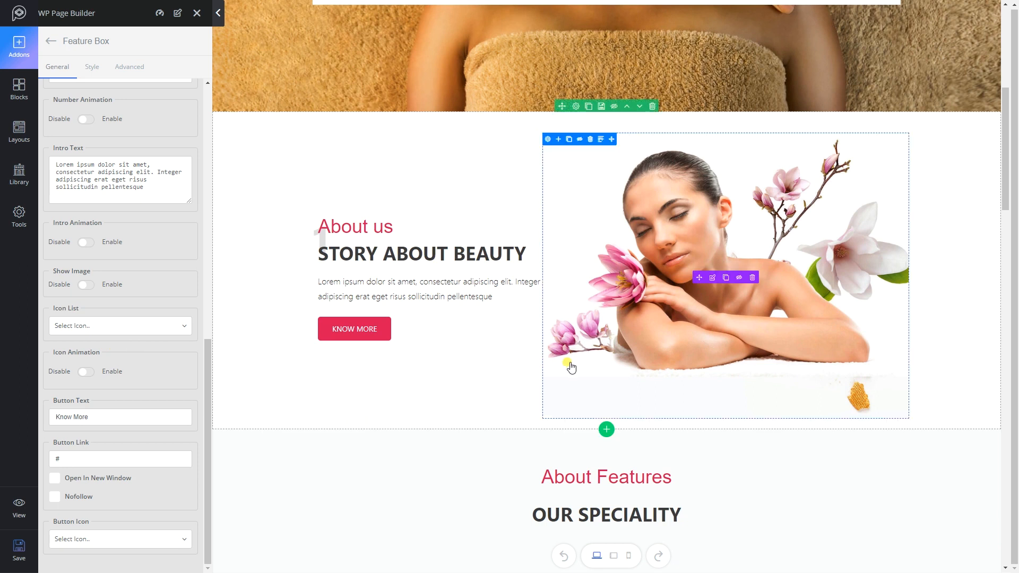
# - Open the image beside "About us", view its alignment setting for tablet and phone, and return to desktop view
pyautogui.click(680, 311)
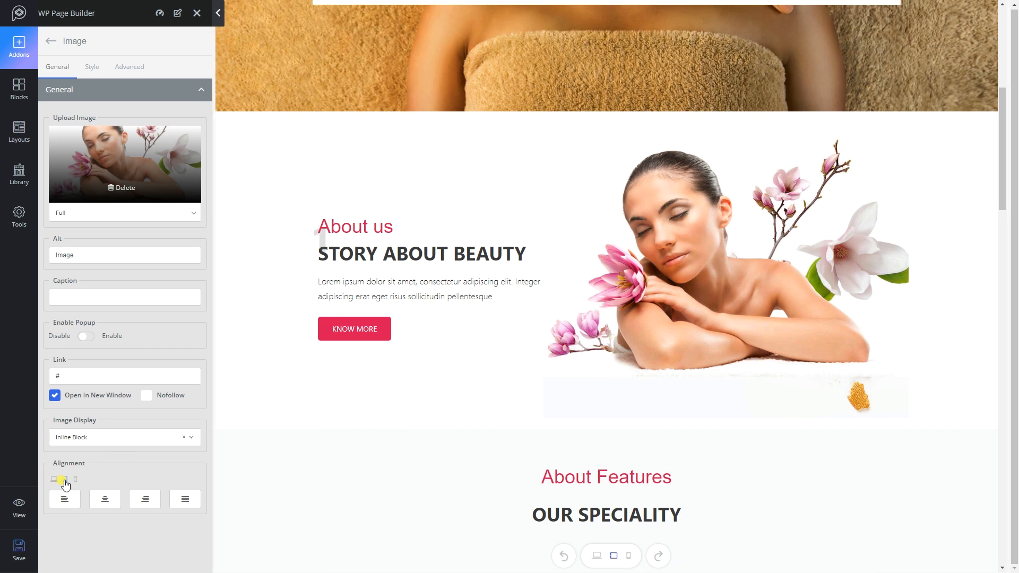
pyautogui.click(64, 480)
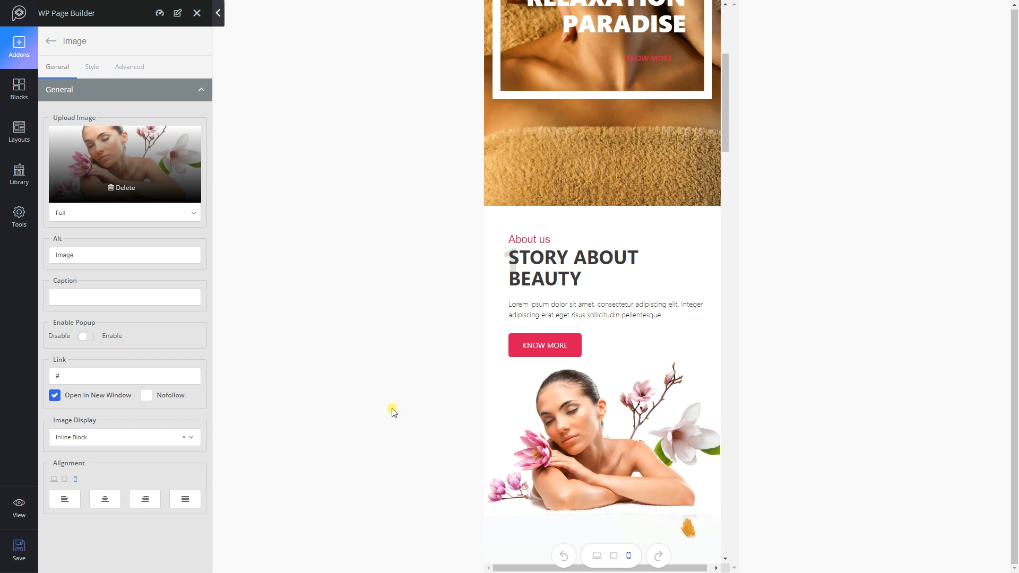
pyautogui.click(587, 555)
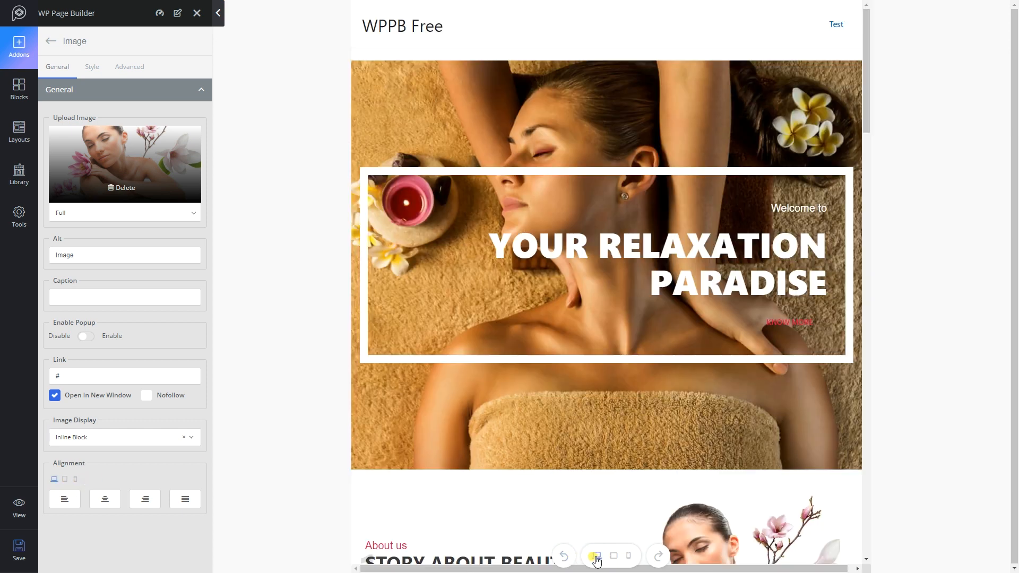
# - Clear all content from the page and confirm the removal
pyautogui.scroll(-6, 550, 488)
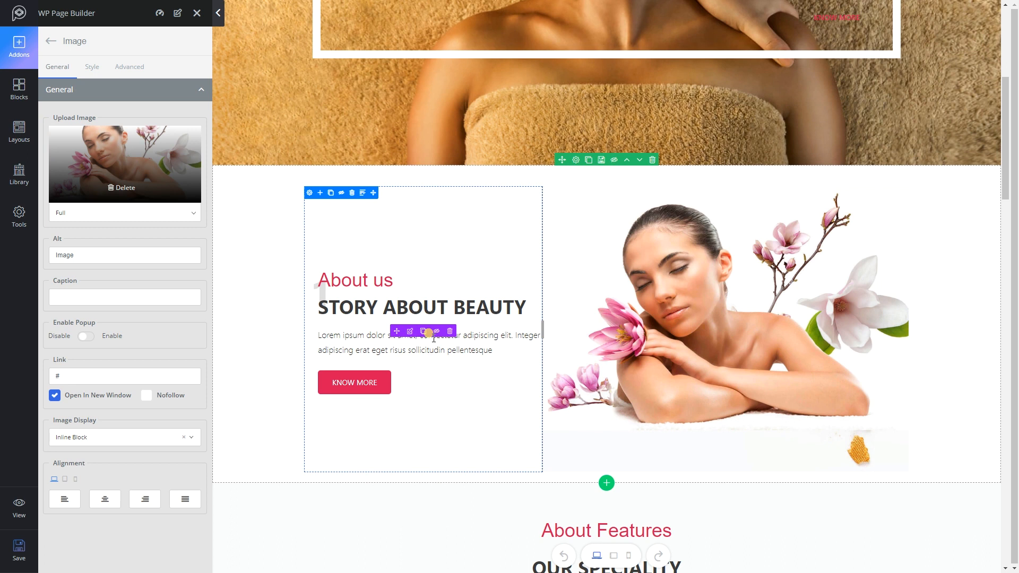
pyautogui.scroll(-12, 425, 337)
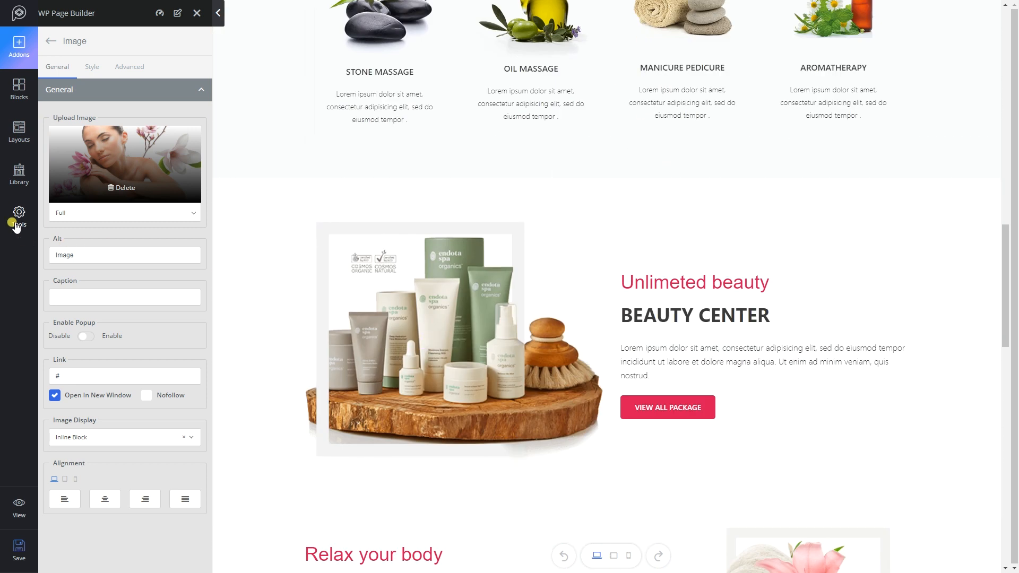
pyautogui.click(18, 219)
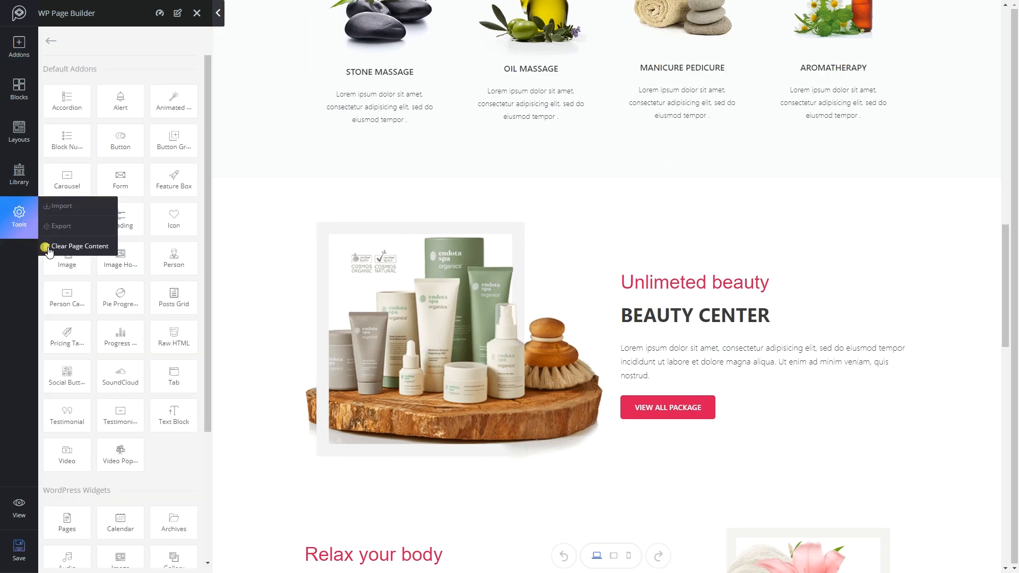
pyautogui.click(88, 248)
pyautogui.click(558, 51)
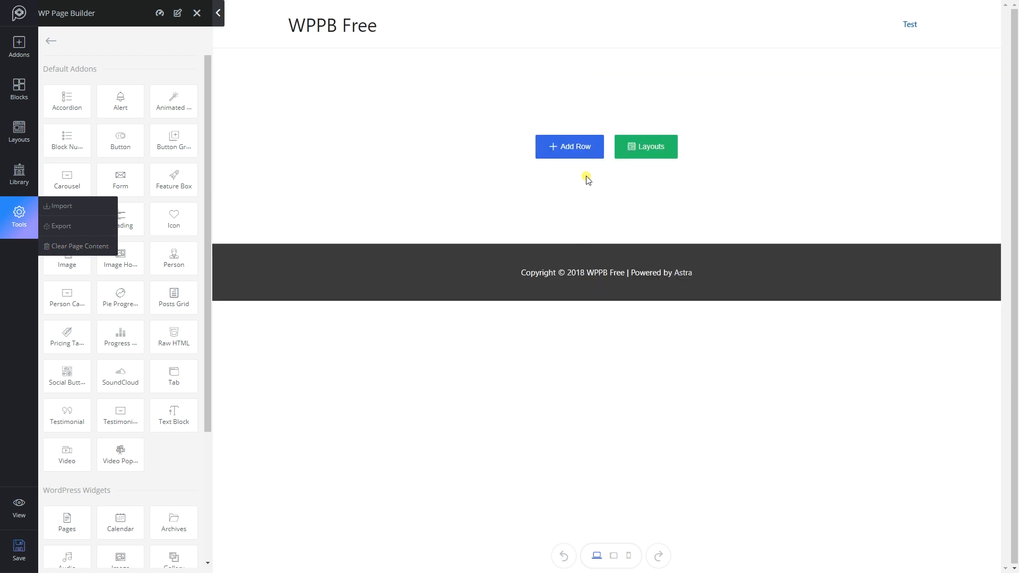
# - Browse the ready-made Feature and Testimonials blocks and collapse both categories
pyautogui.click(21, 91)
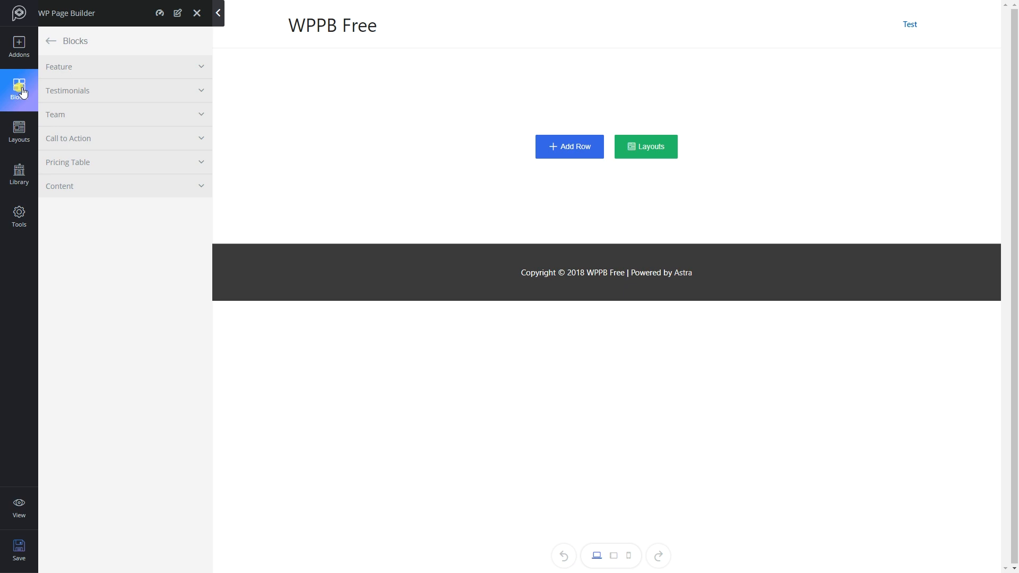
pyautogui.click(47, 70)
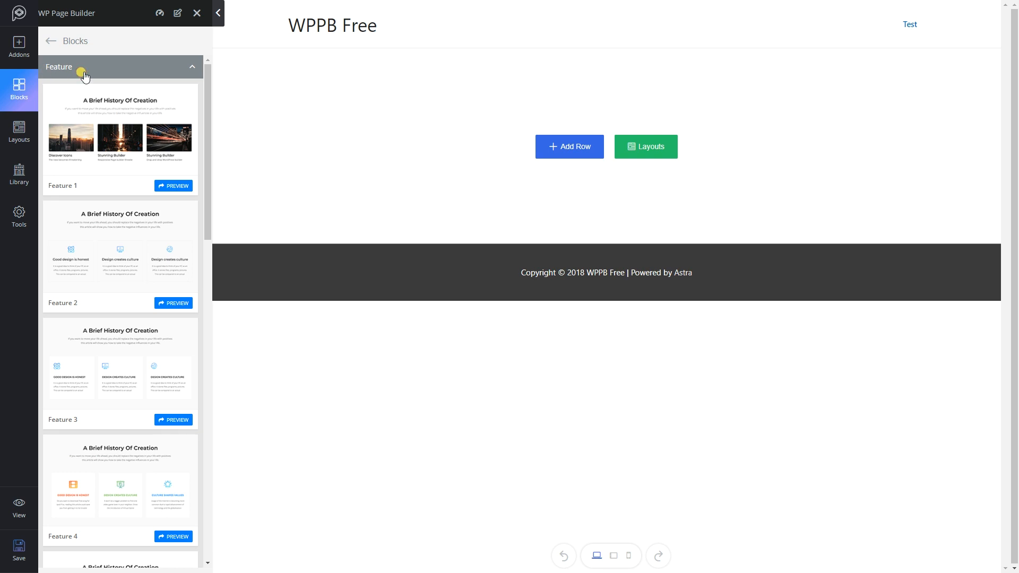
pyautogui.click(84, 73)
pyautogui.click(81, 95)
pyautogui.scroll(-6, 128, 195)
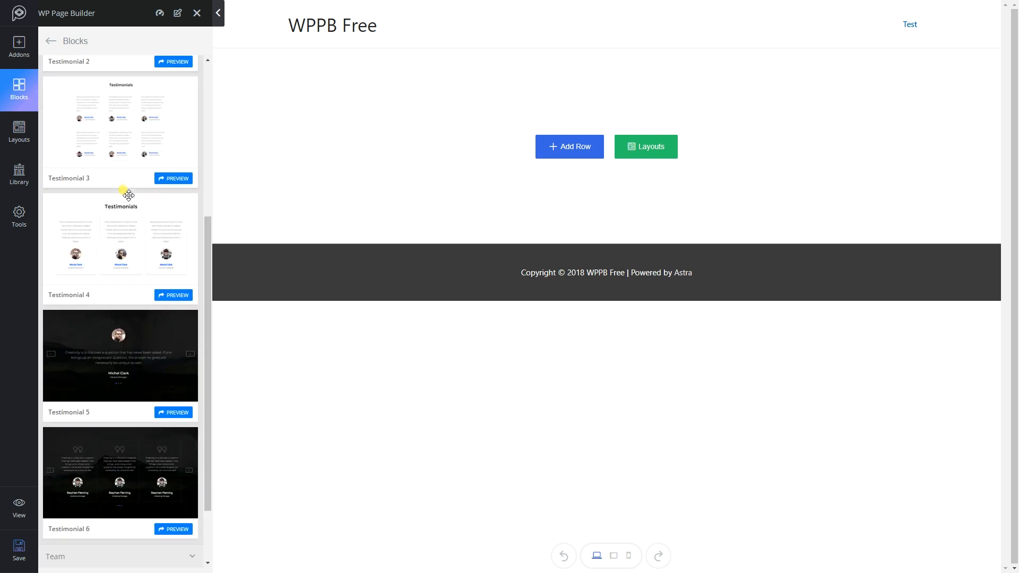
pyautogui.scroll(6, 123, 198)
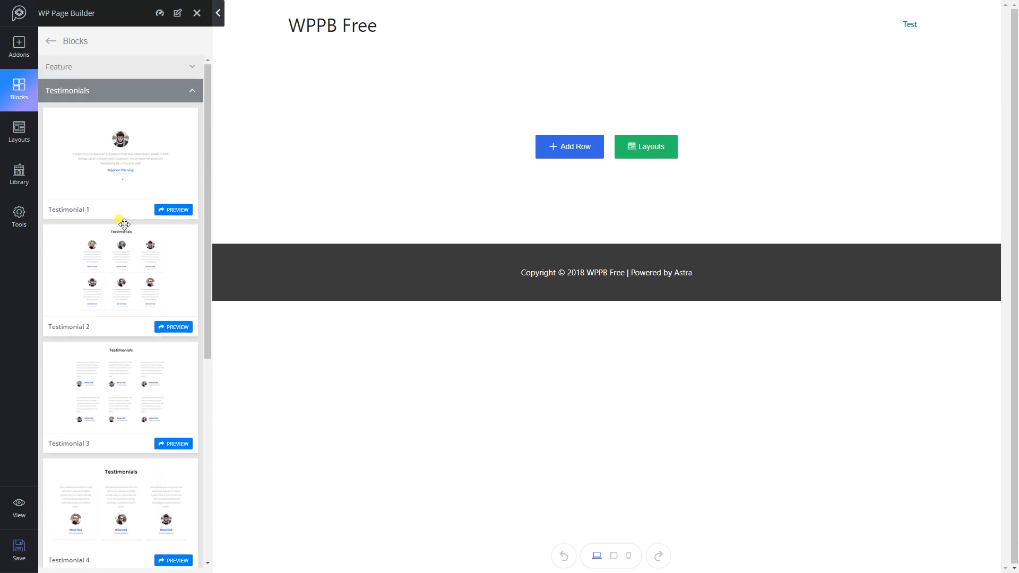
pyautogui.click(88, 96)
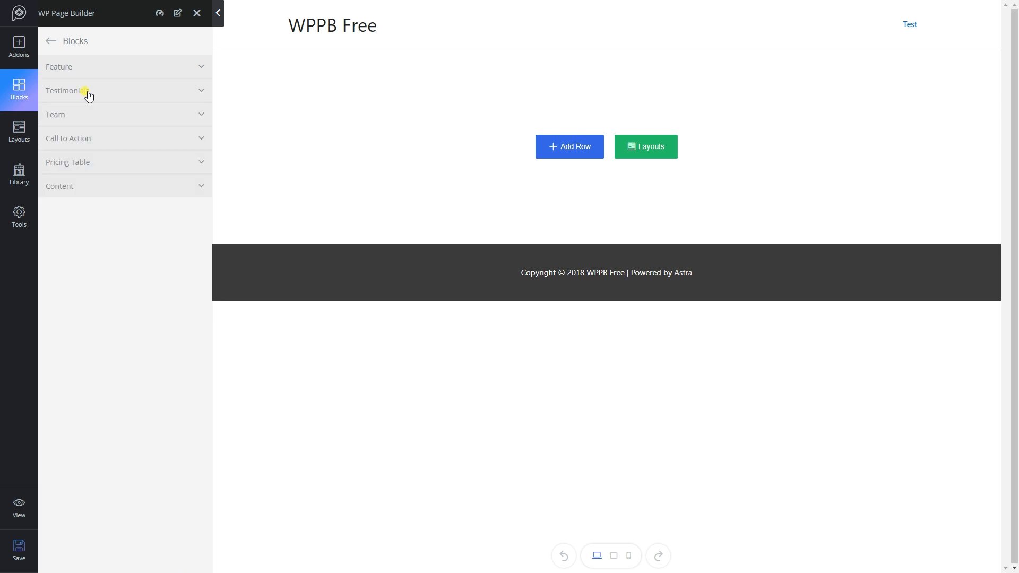
# - Insert the ready-made Content 8 block with the "Creativity is nothing but a mind set free" heading on the empty page
pyautogui.click(87, 190)
pyautogui.scroll(-6, 93, 207)
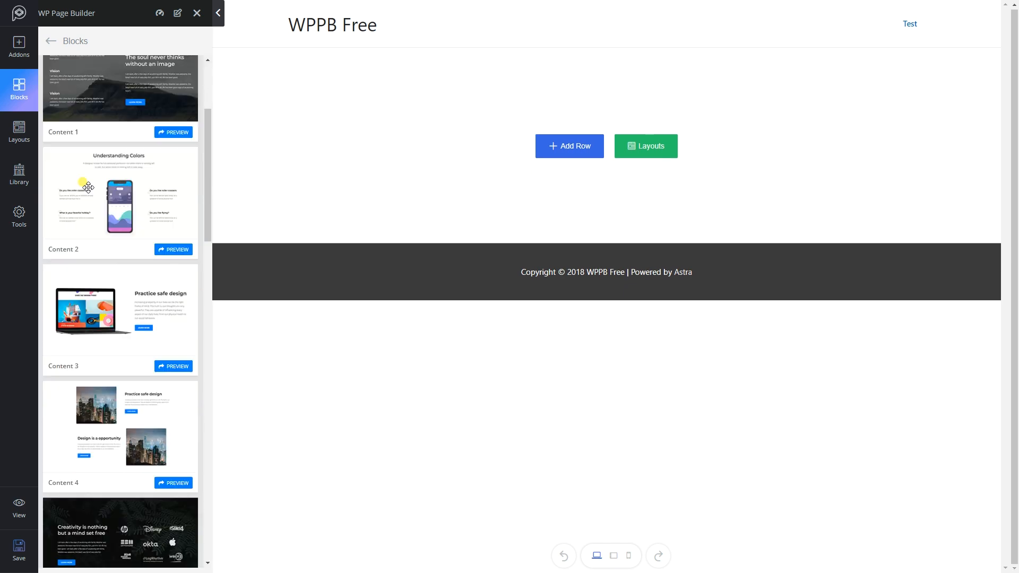
pyautogui.moveTo(103, 391); pyautogui.dragTo(568, 96)
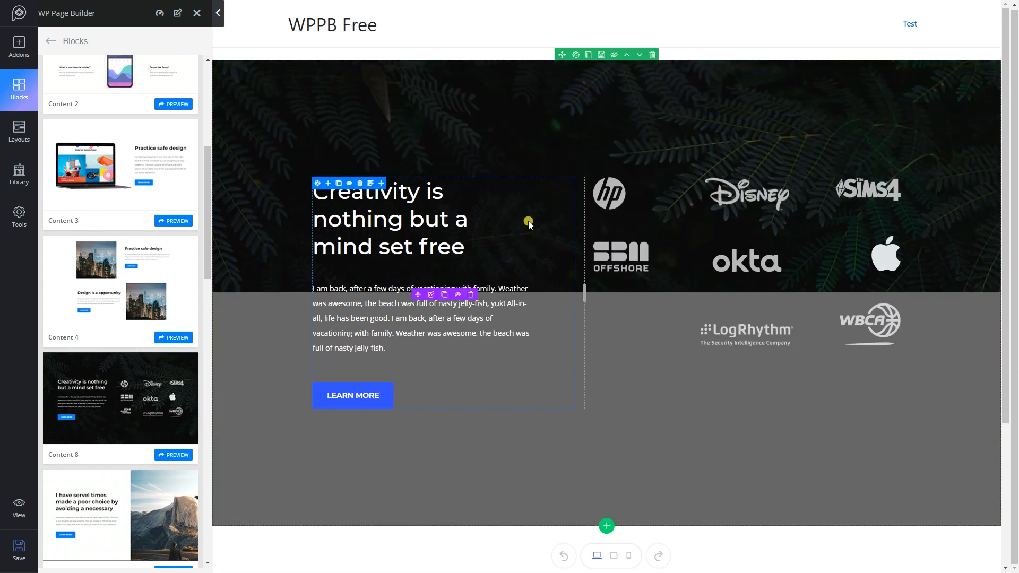
pyautogui.scroll(-3, 530, 225)
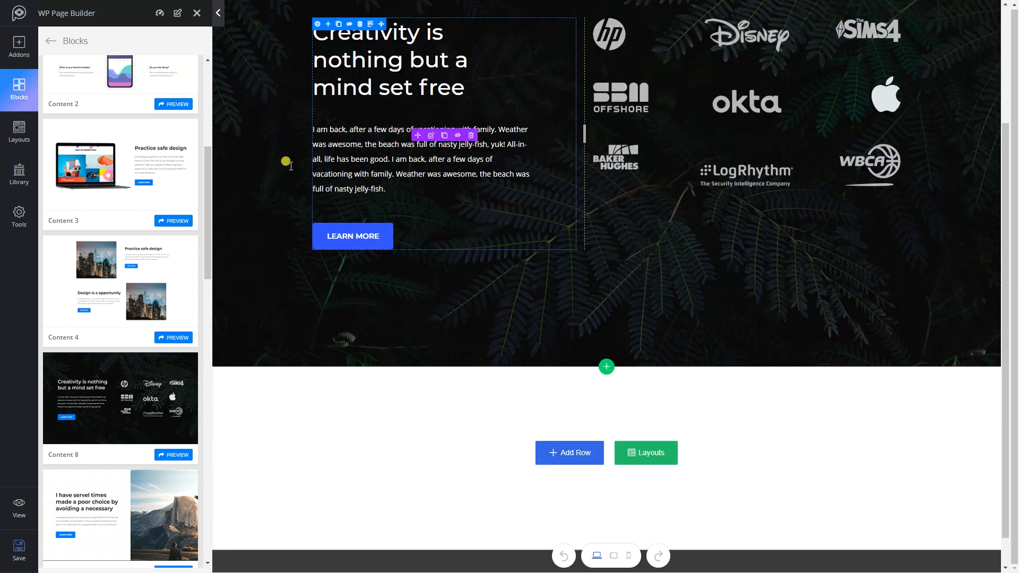
# - Insert the ready-made Testimonial 4 block directly below the Content 8 block
pyautogui.scroll(-5, 99, 365)
pyautogui.scroll(-10, 98, 365)
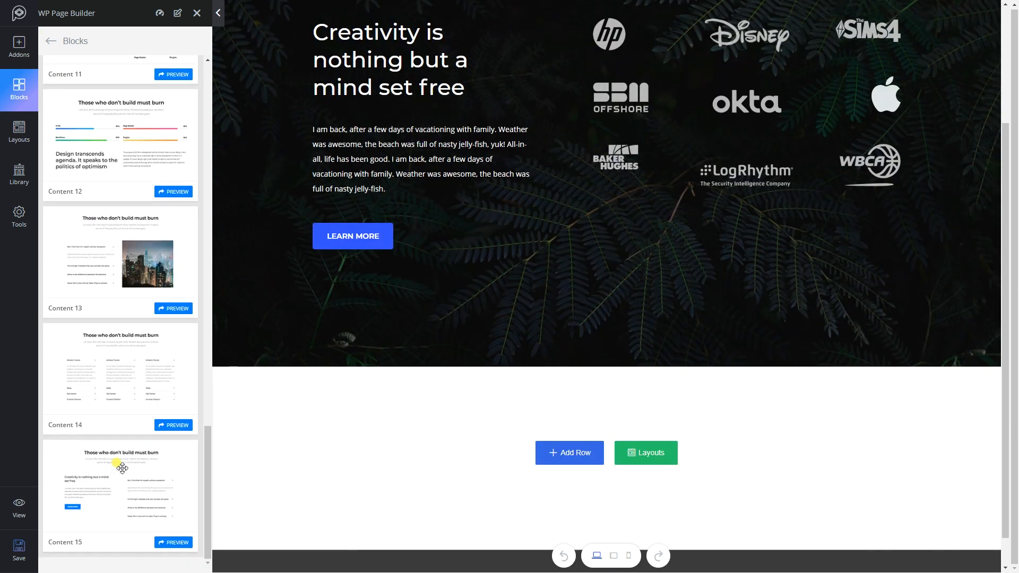
pyautogui.scroll(12, 131, 464)
pyautogui.scroll(10, 131, 464)
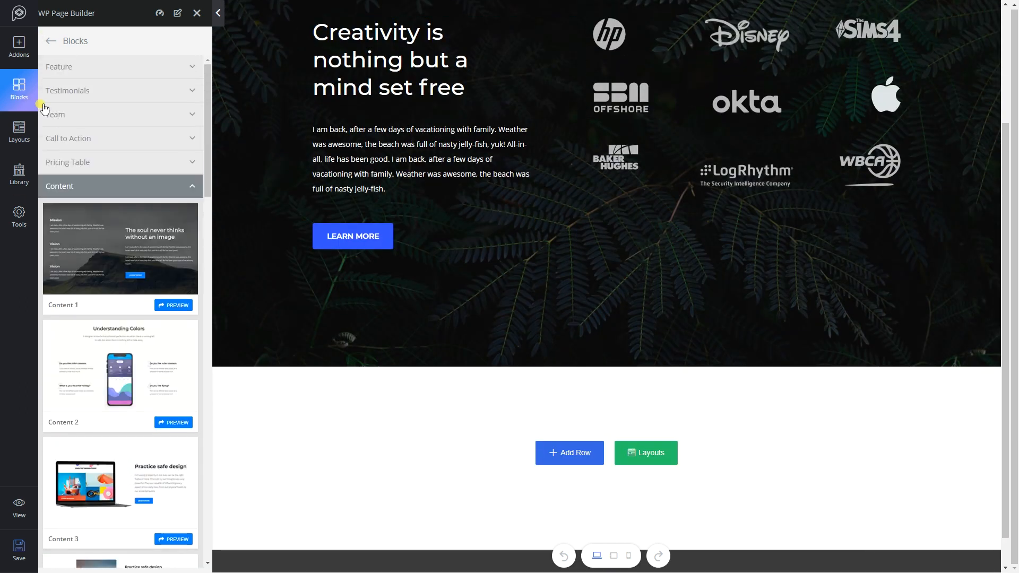
pyautogui.click(89, 96)
pyautogui.scroll(-6, 109, 220)
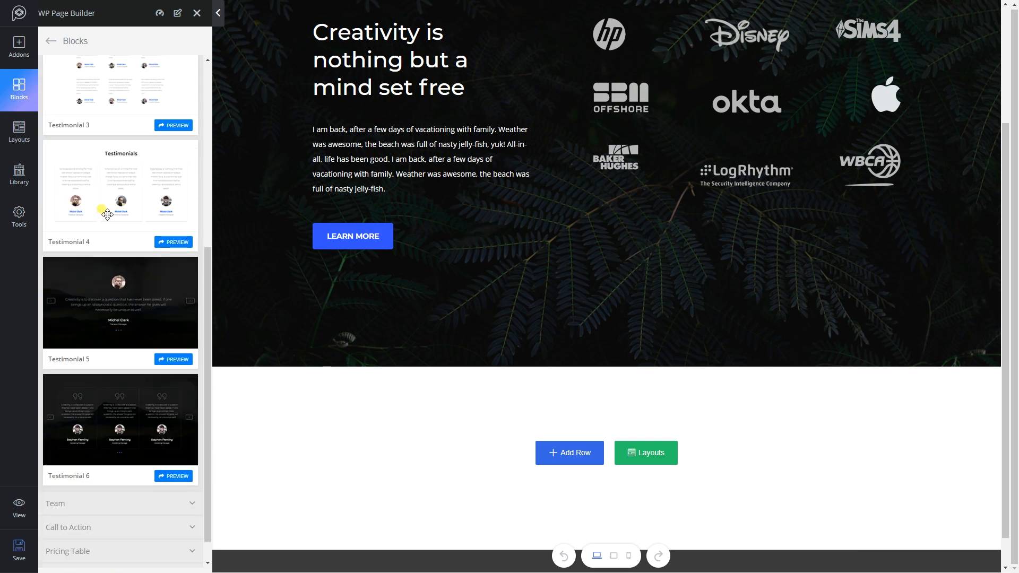
pyautogui.moveTo(110, 164); pyautogui.dragTo(562, 389)
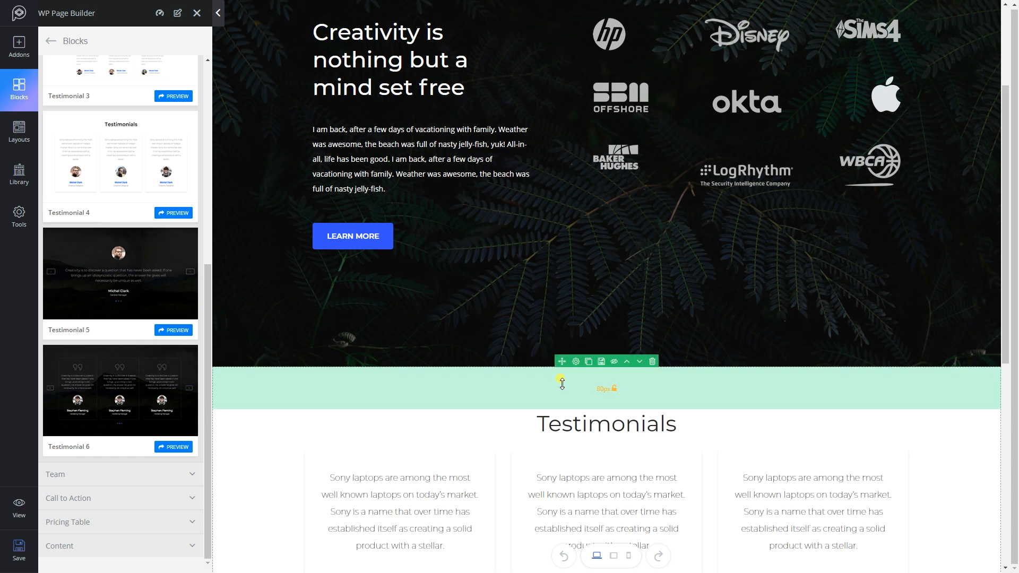
pyautogui.scroll(5, 109, 207)
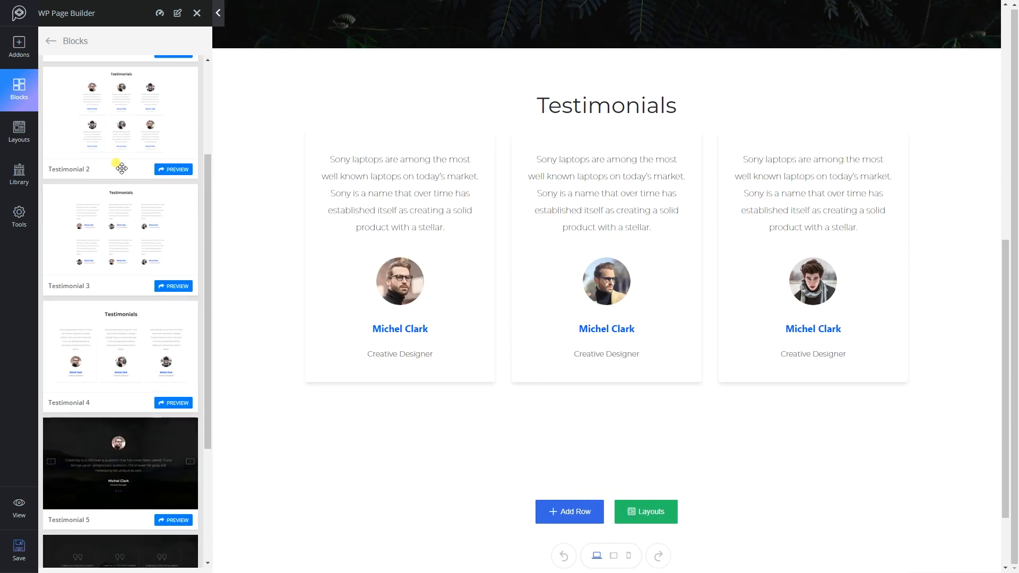
# - Insert the ready-made Pricing Table 3 block below the testimonials section
pyautogui.scroll(2, 112, 214)
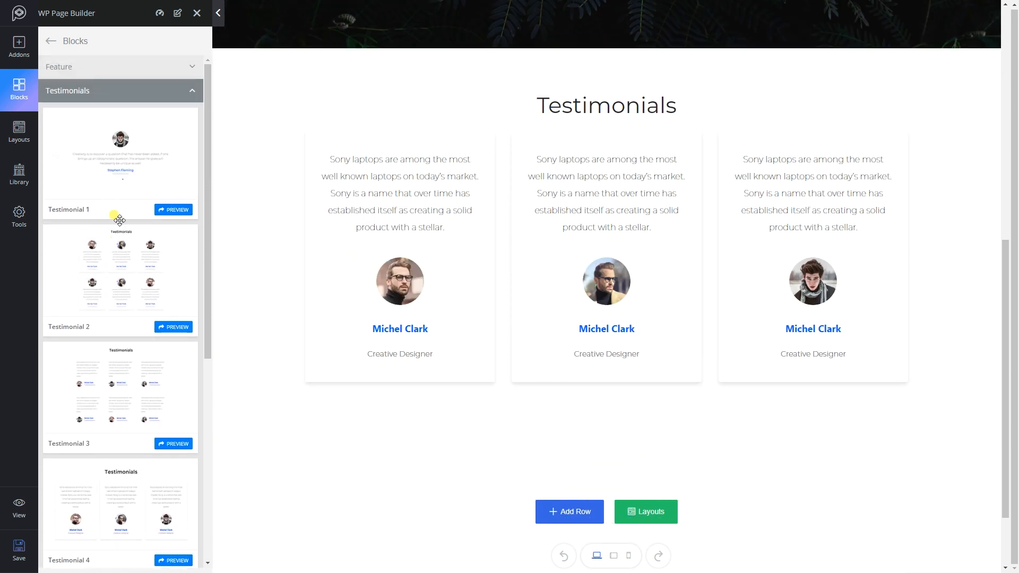
pyautogui.scroll(-6, 106, 223)
pyautogui.click(85, 524)
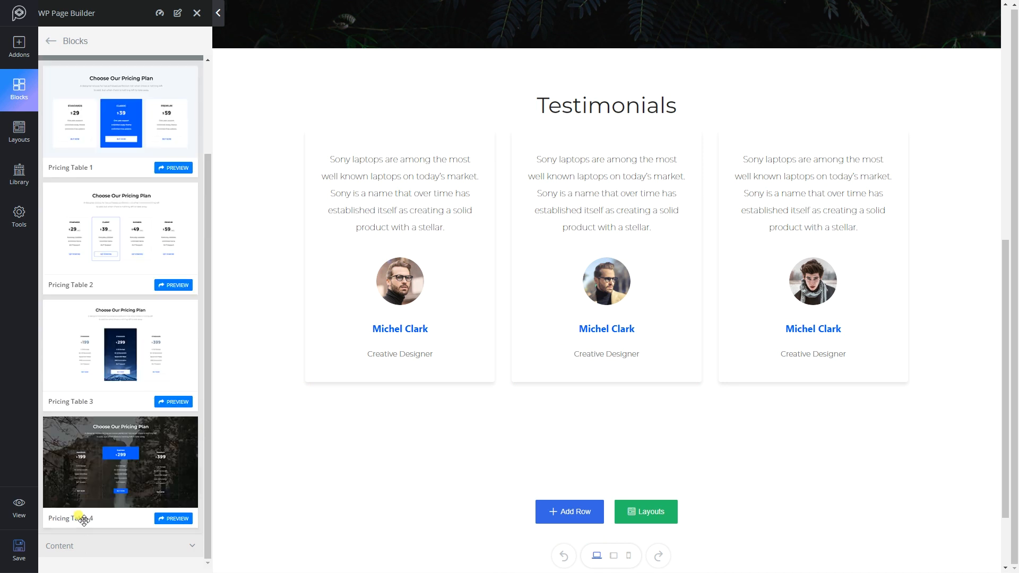
pyautogui.moveTo(117, 344); pyautogui.dragTo(543, 406)
pyautogui.scroll(-10, 515, 400)
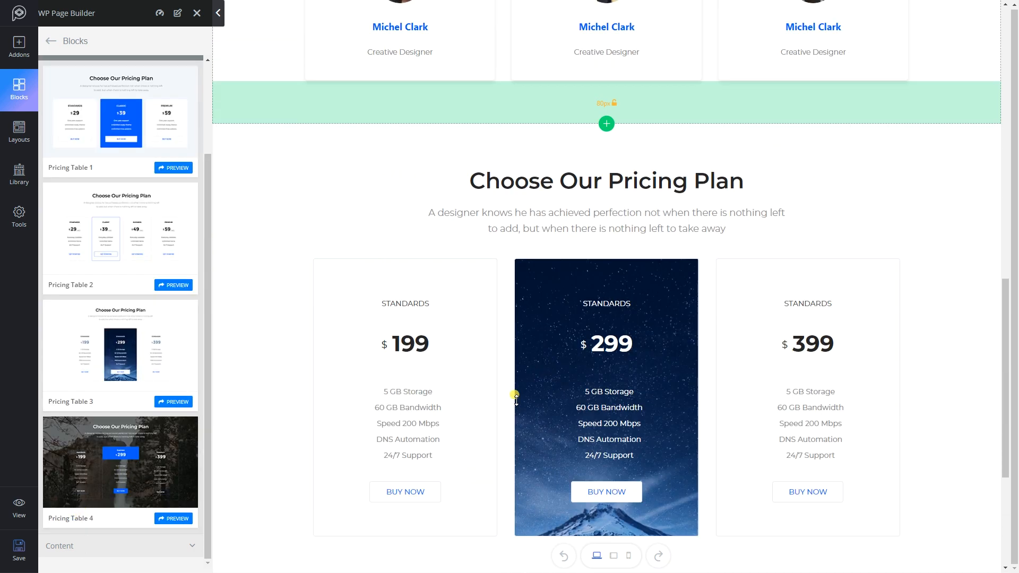
pyautogui.scroll(2, 151, 210)
pyautogui.scroll(-2, 142, 239)
pyautogui.scroll(3, 129, 310)
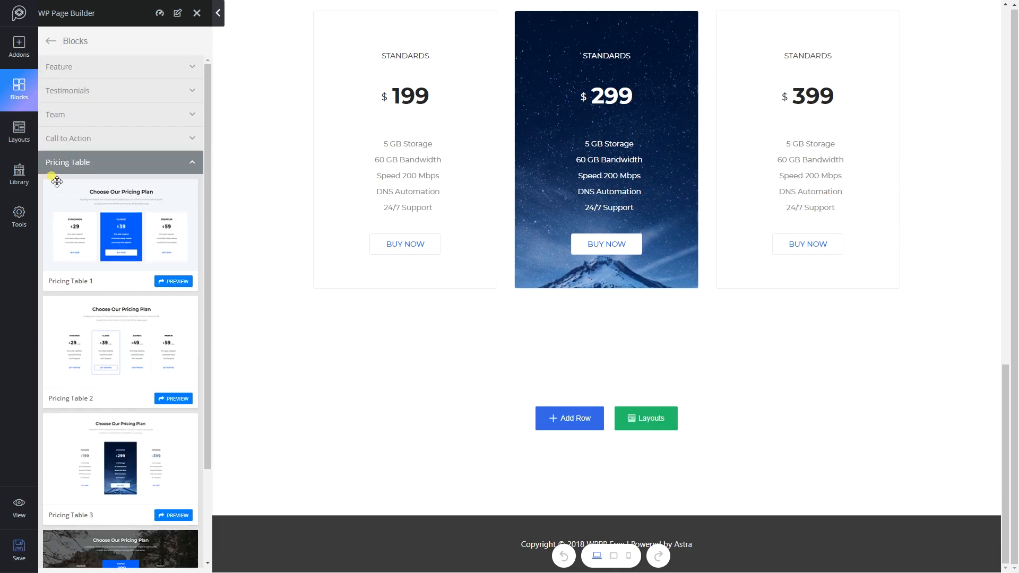
# - Insert the ready-made Call to action 9 block below the pricing plans
pyautogui.click(119, 139)
pyautogui.scroll(-1, 110, 316)
pyautogui.scroll(-10, 109, 315)
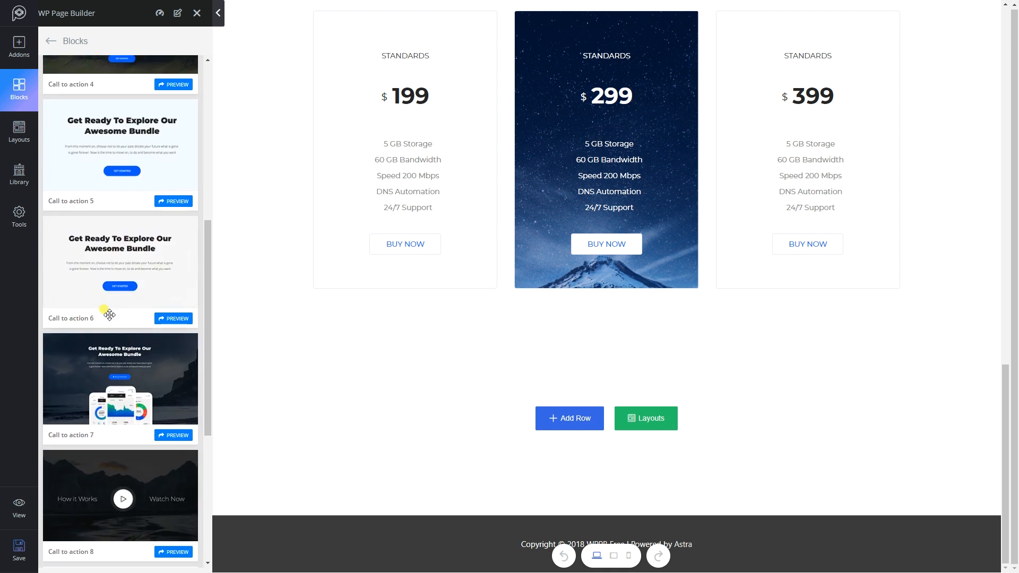
pyautogui.moveTo(105, 317); pyautogui.dragTo(703, 390)
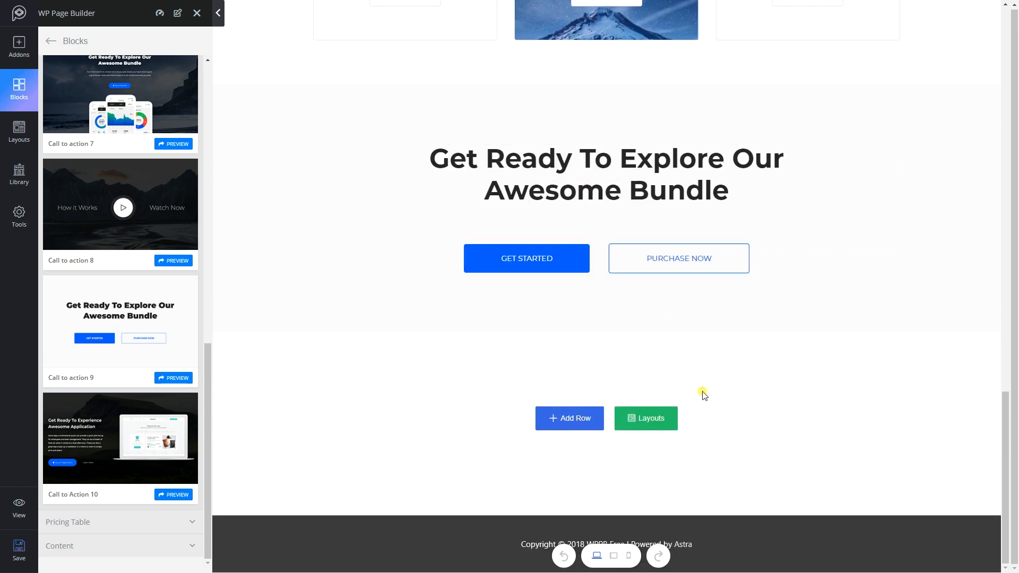
# - Review the assembled page from top to bottom in desktop view and again in tablet view
pyautogui.scroll(20, 703, 392)
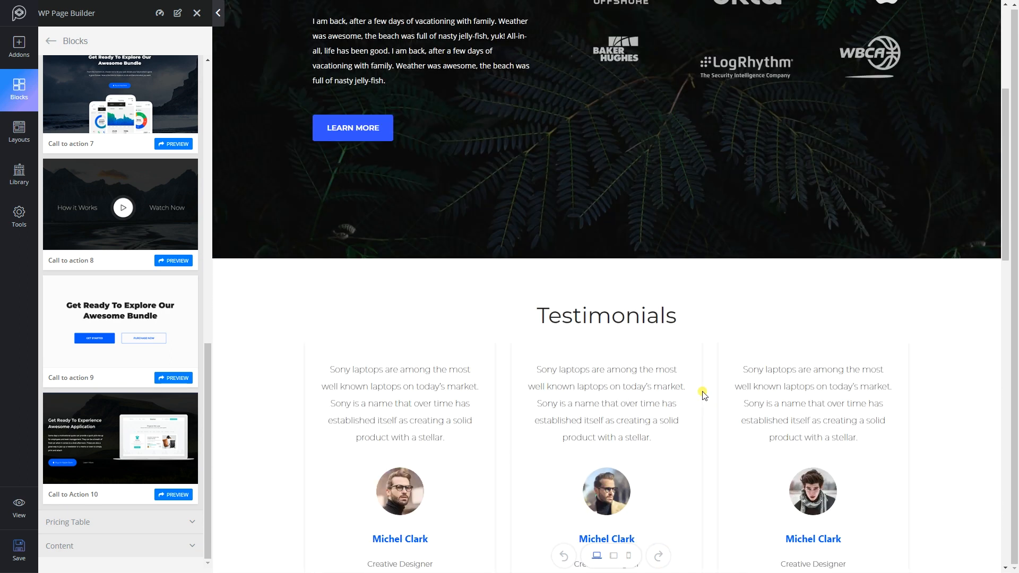
pyautogui.scroll(-5, 702, 393)
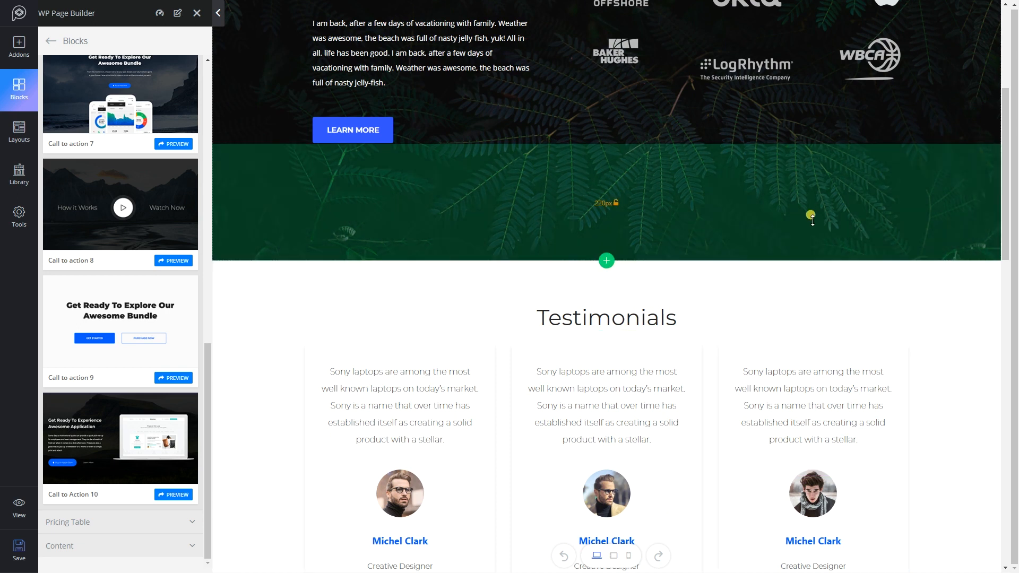
pyautogui.scroll(-10, 559, 267)
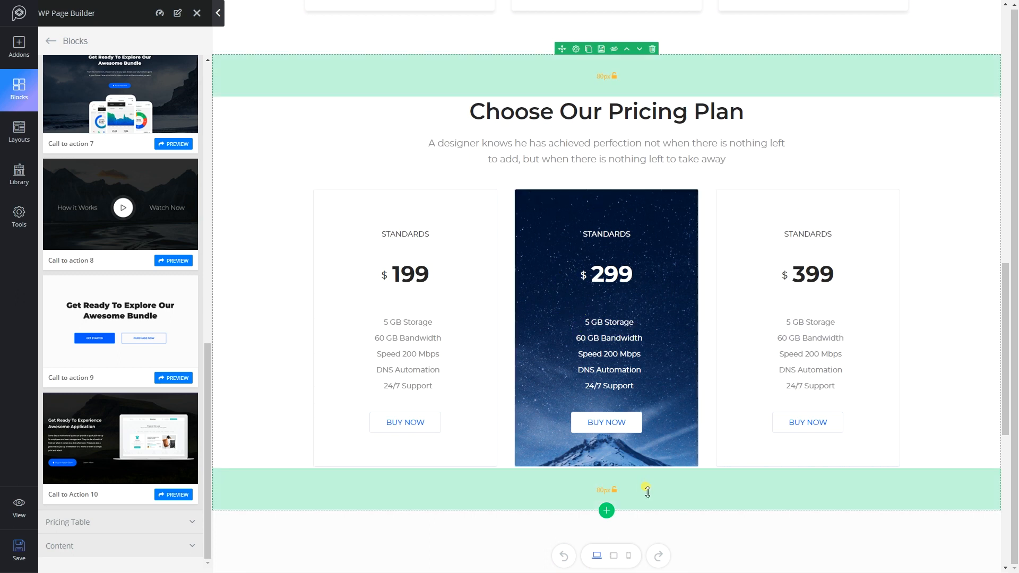
pyautogui.click(614, 555)
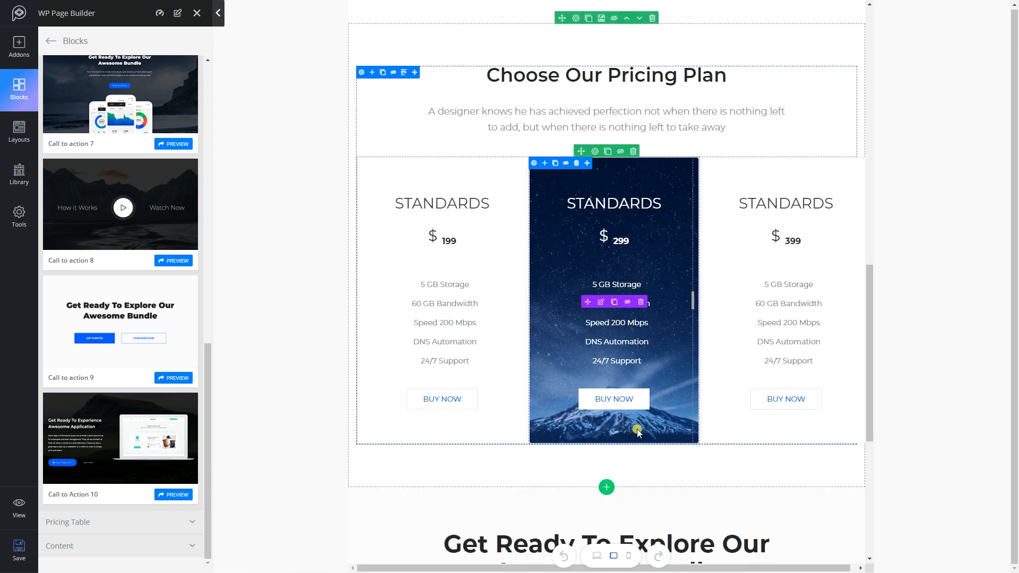
pyautogui.scroll(15, 629, 446)
pyautogui.scroll(-20, 637, 431)
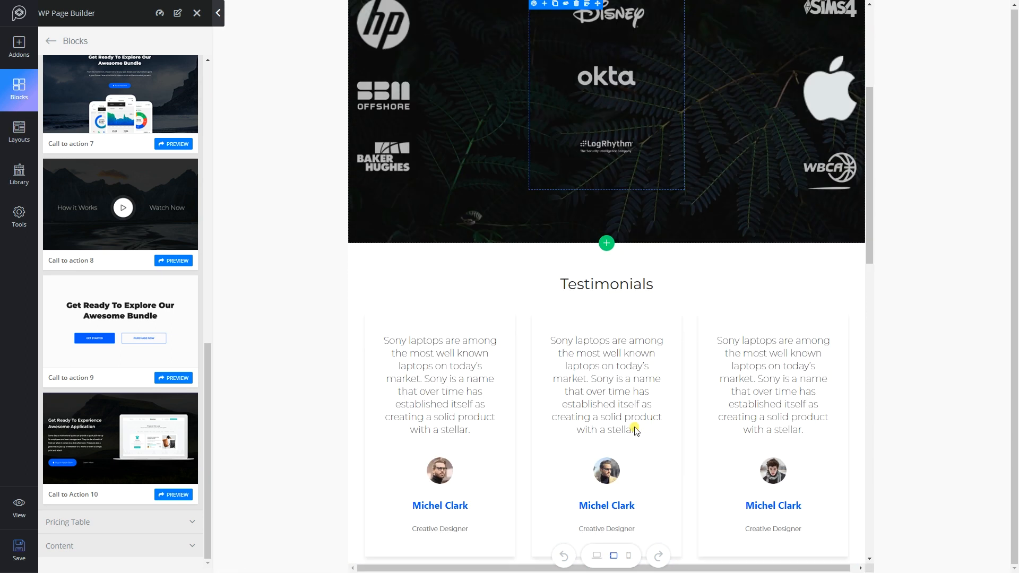
# - Preview the page in phone view and examine how the logo, testimonial, pricing and call-to-action sections stack
pyautogui.click(627, 556)
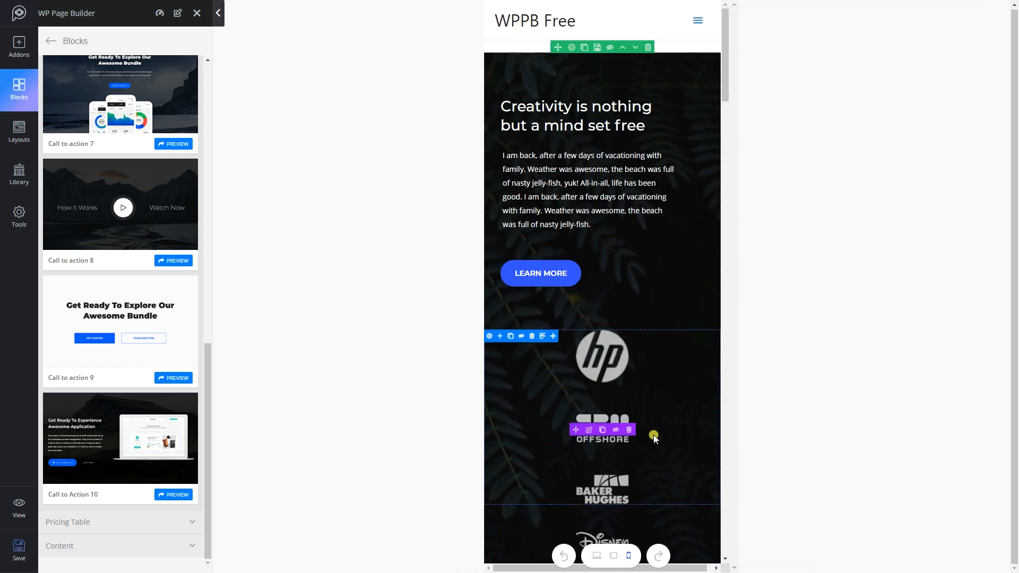
pyautogui.scroll(-15, 644, 202)
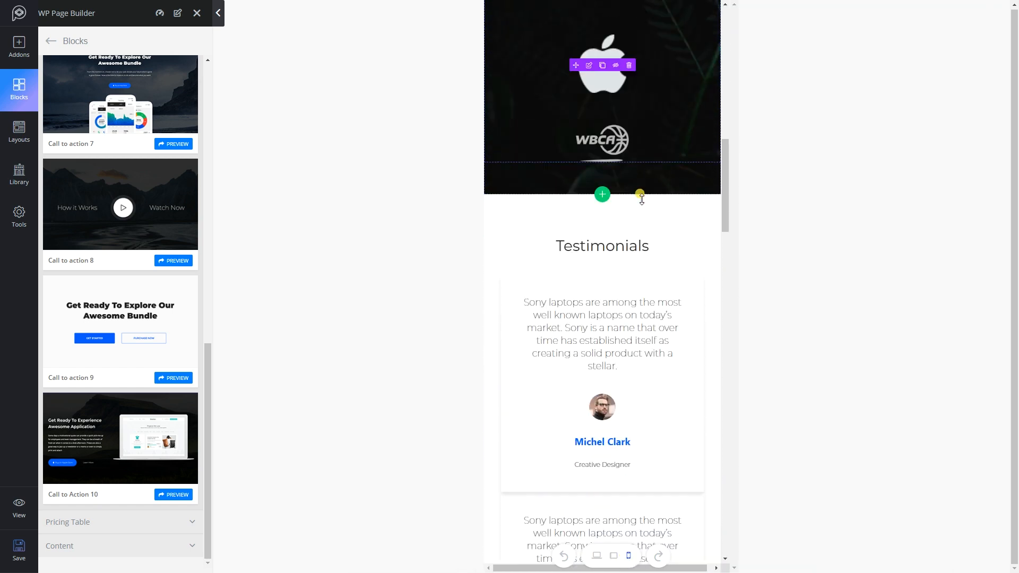
pyautogui.scroll(10, 641, 201)
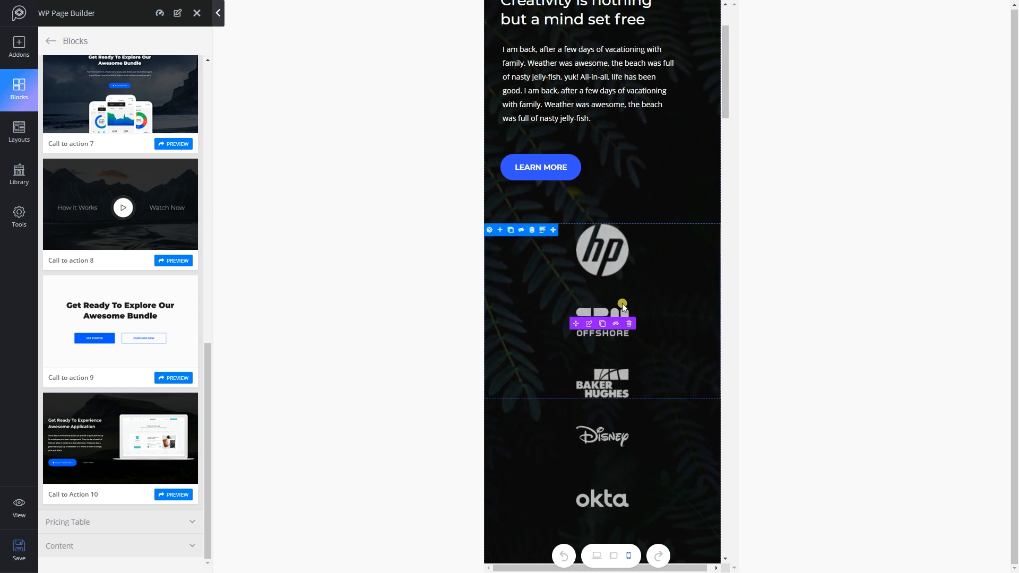
pyautogui.scroll(-15, 643, 360)
pyautogui.scroll(-15, 644, 365)
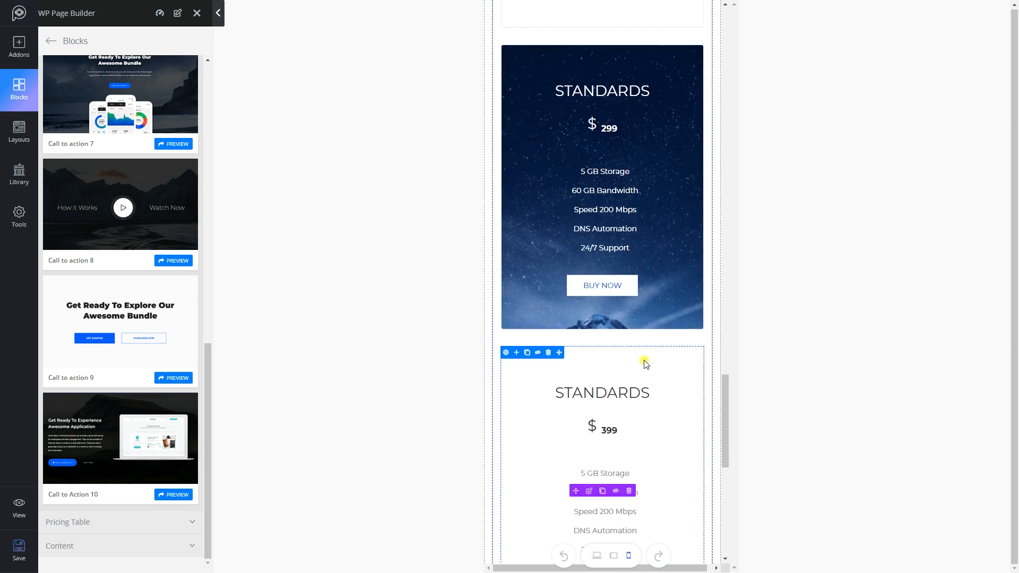
pyautogui.scroll(-10, 644, 364)
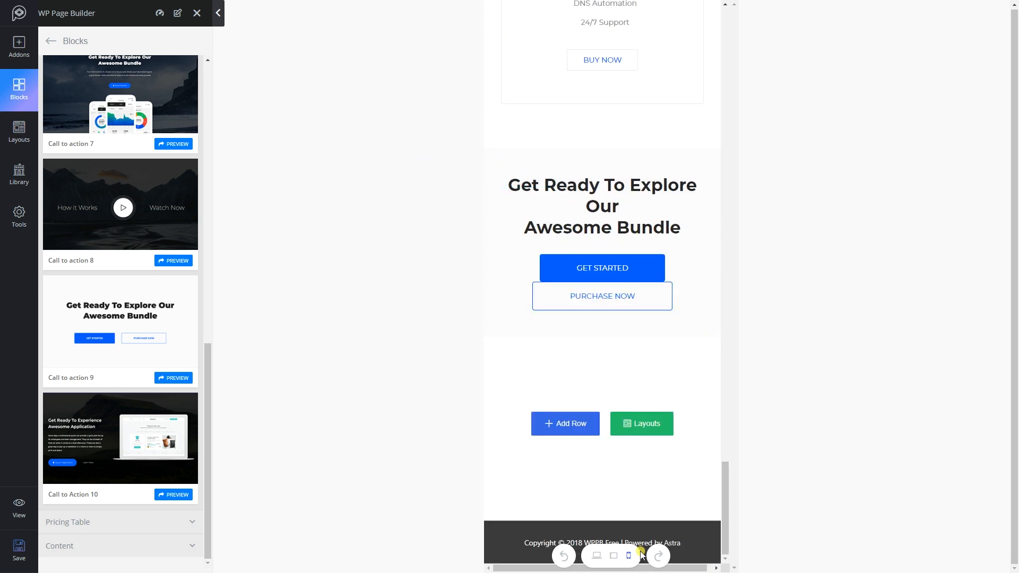
# - Return to desktop view and clear all page content, confirming the removal
pyautogui.click(595, 556)
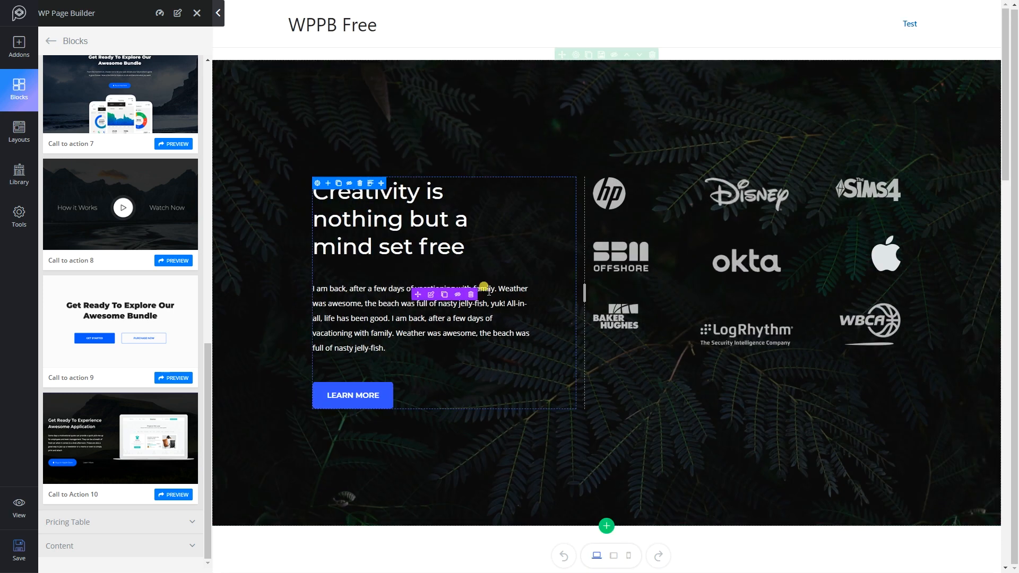
pyautogui.click(55, 246)
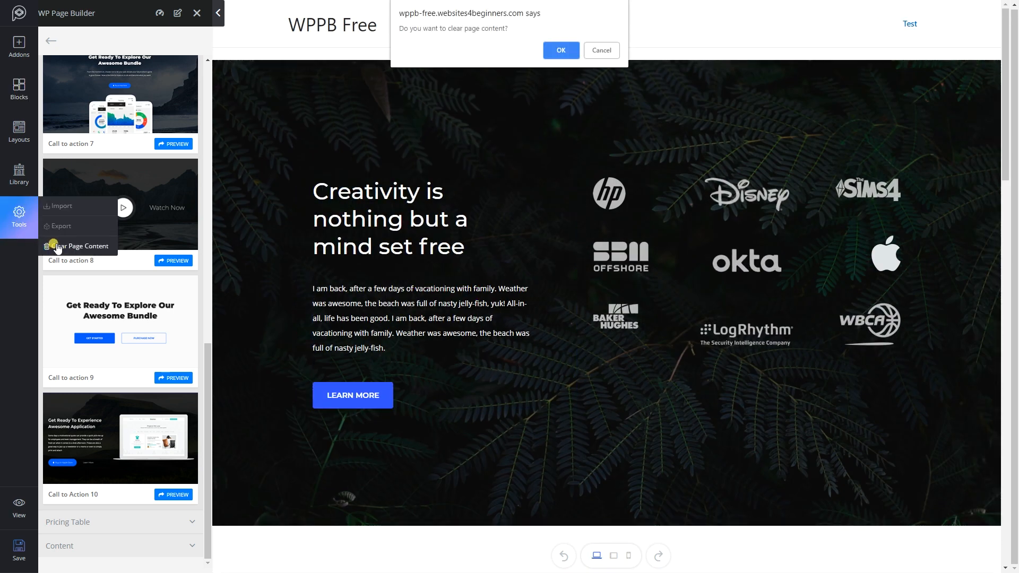
pyautogui.click(562, 51)
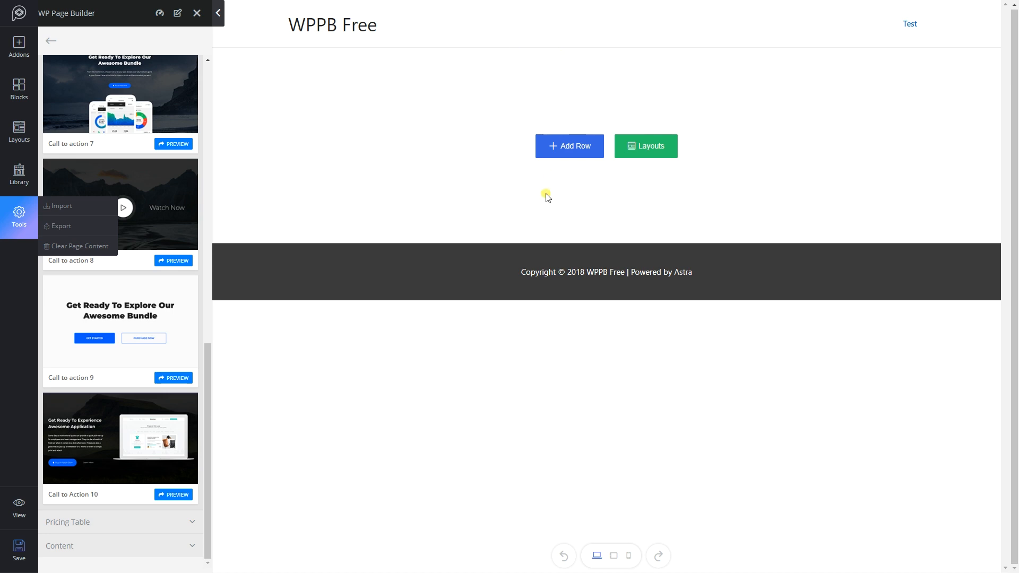
# - Add a new row to the empty page using the single full-width column layout
pyautogui.click(572, 154)
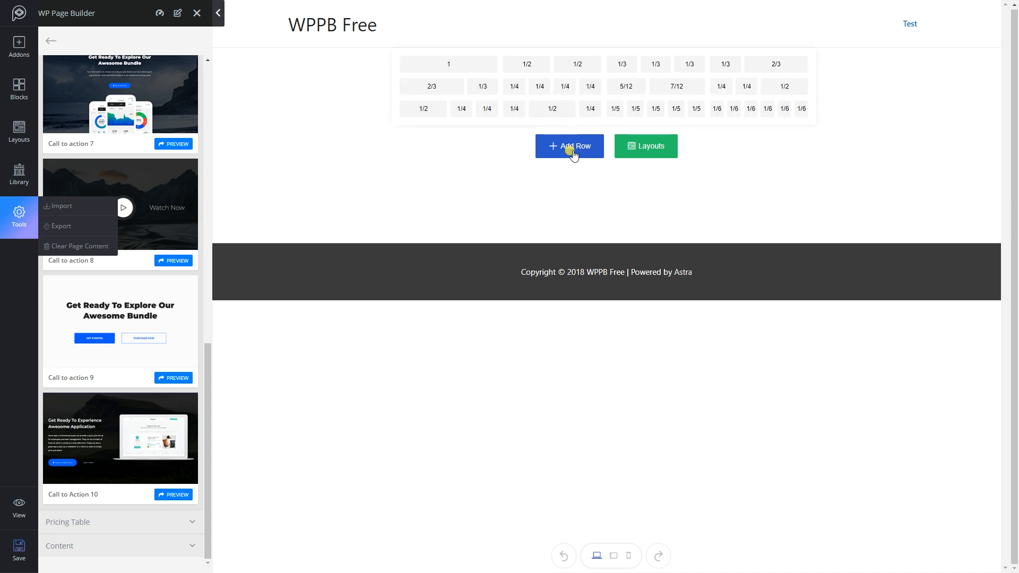
pyautogui.click(721, 94)
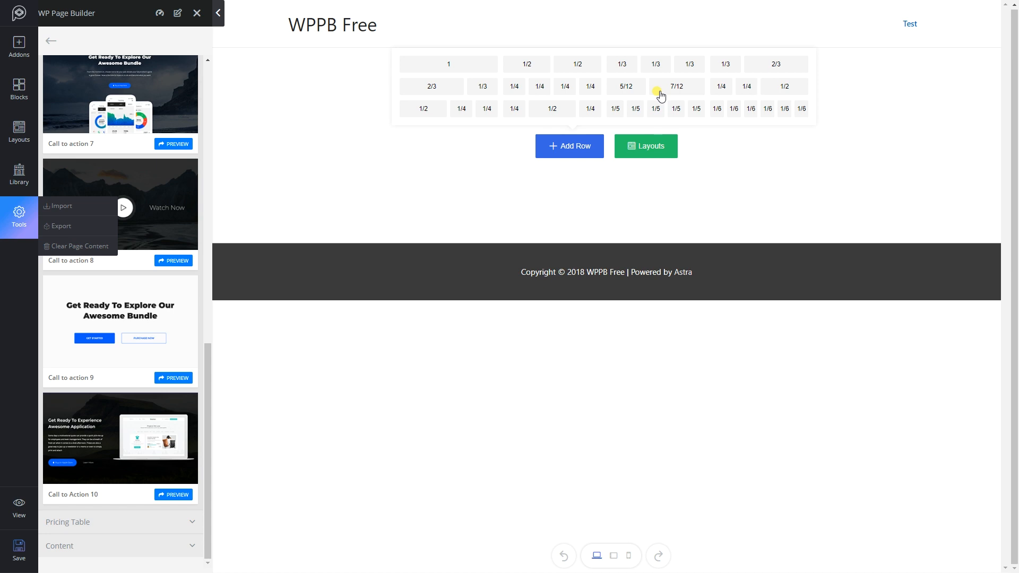
pyautogui.click(450, 63)
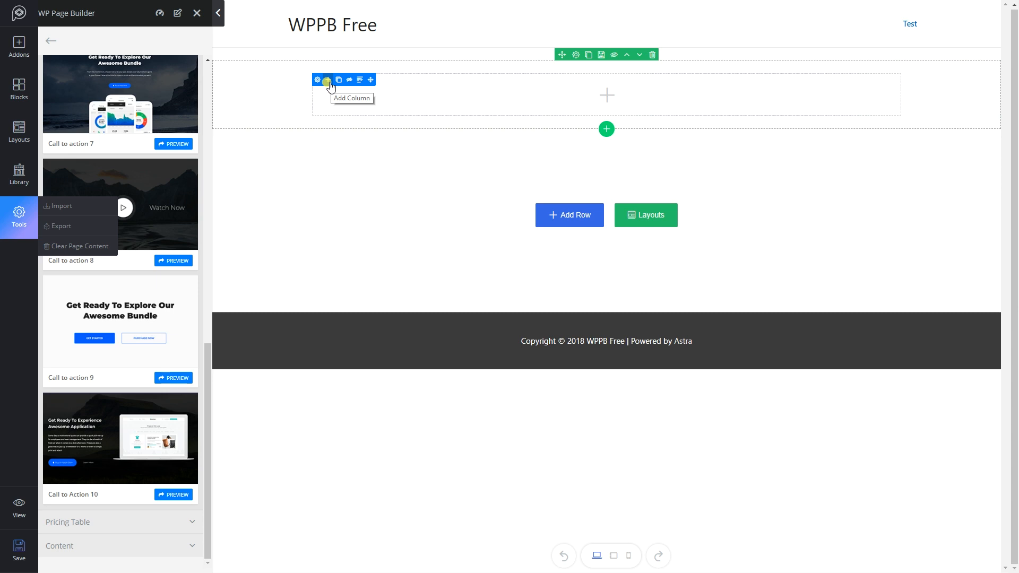
# - Add two more columns to the new row so that it has three equal columns
pyautogui.click(607, 95)
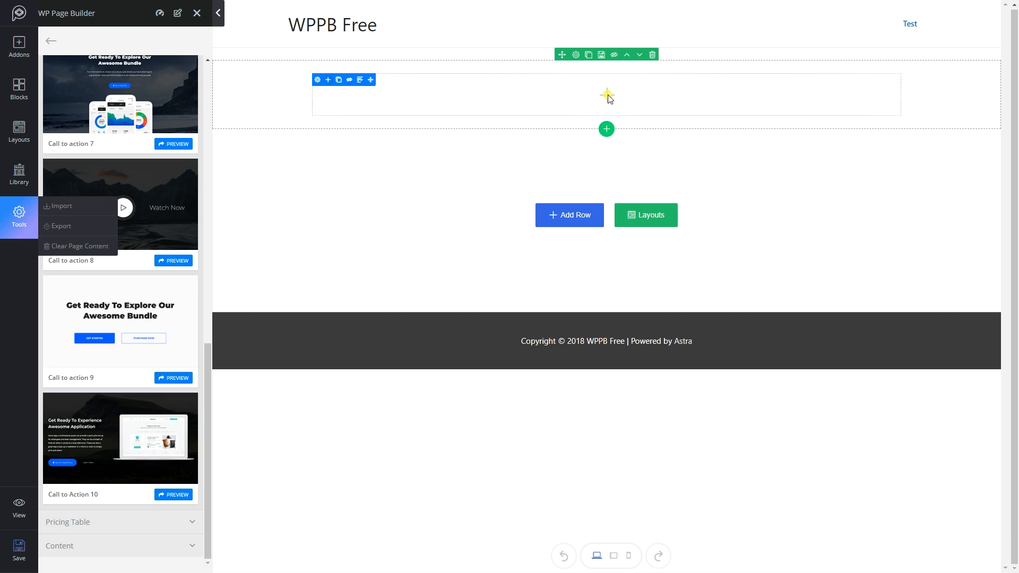
pyautogui.click(326, 80)
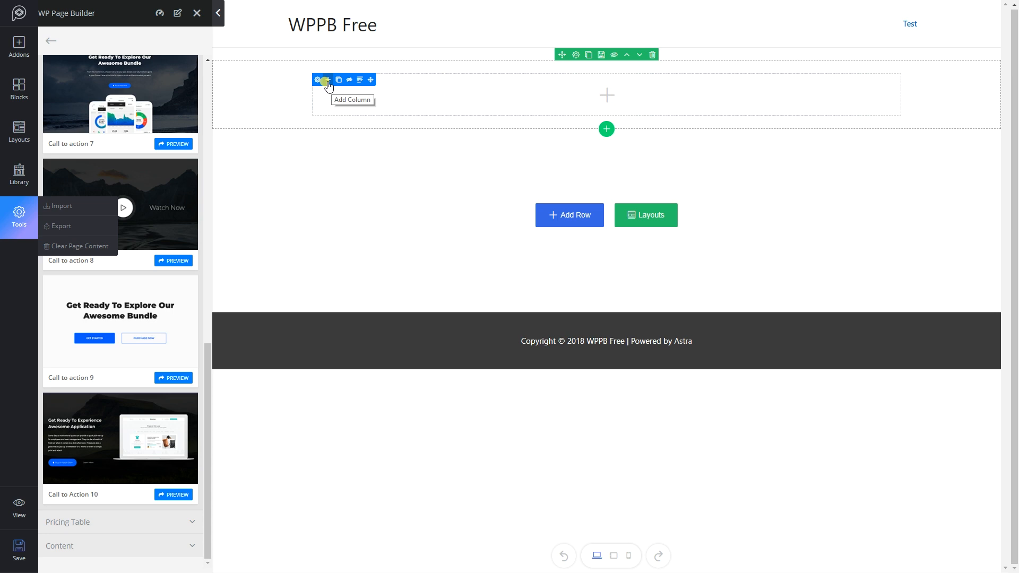
pyautogui.click(327, 81)
pyautogui.click(331, 79)
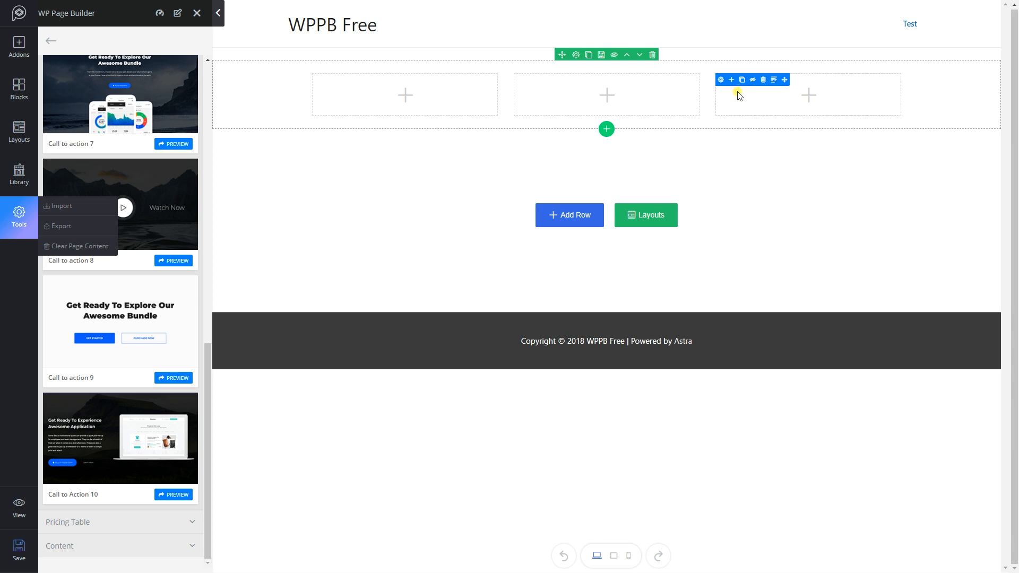
# - Delete the row's third column and shift the divider between the remaining two to make the first column narrower
pyautogui.click(763, 80)
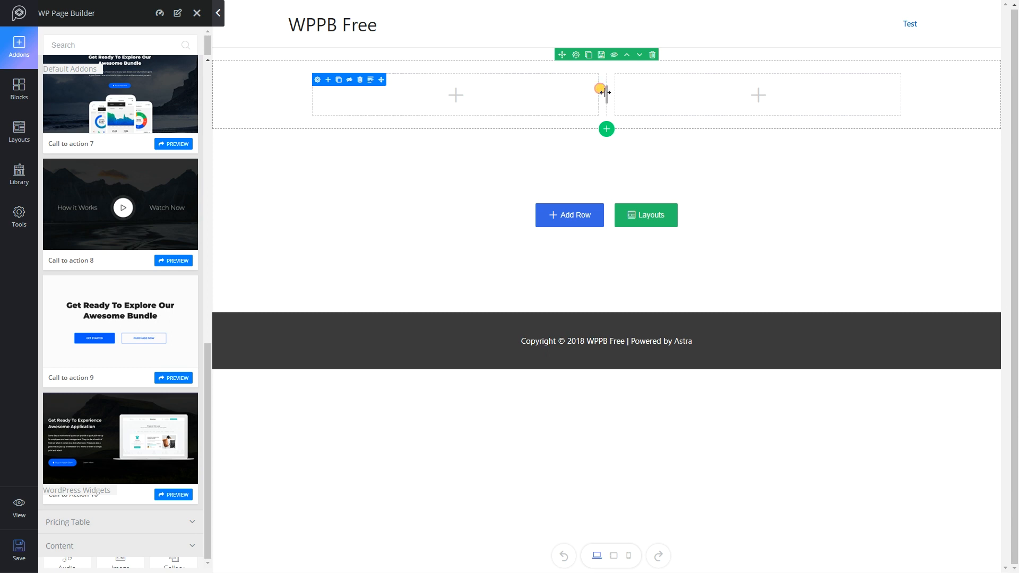
pyautogui.moveTo(605, 91); pyautogui.dragTo(539, 94)
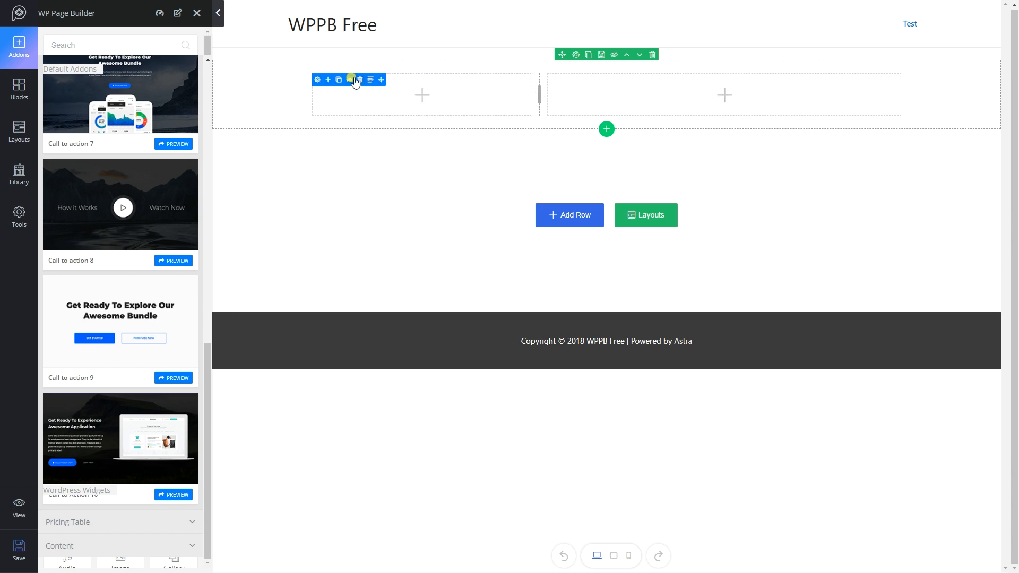
# - Check the first column's width setting and shift the divider between the two columns until the first column is slightly wider
pyautogui.click(316, 80)
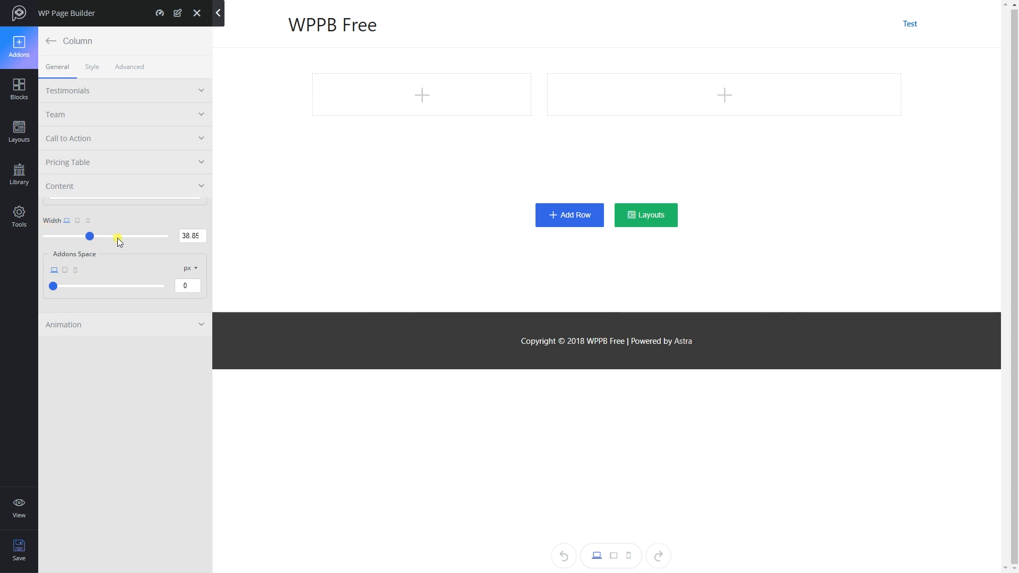
pyautogui.moveTo(89, 238); pyautogui.dragTo(97, 238)
pyautogui.click(90, 237)
pyautogui.moveTo(537, 94)
pyautogui.mouseDown()
pyautogui.moveTo(478, 98)
pyautogui.moveTo(525, 102)
pyautogui.mouseUp()
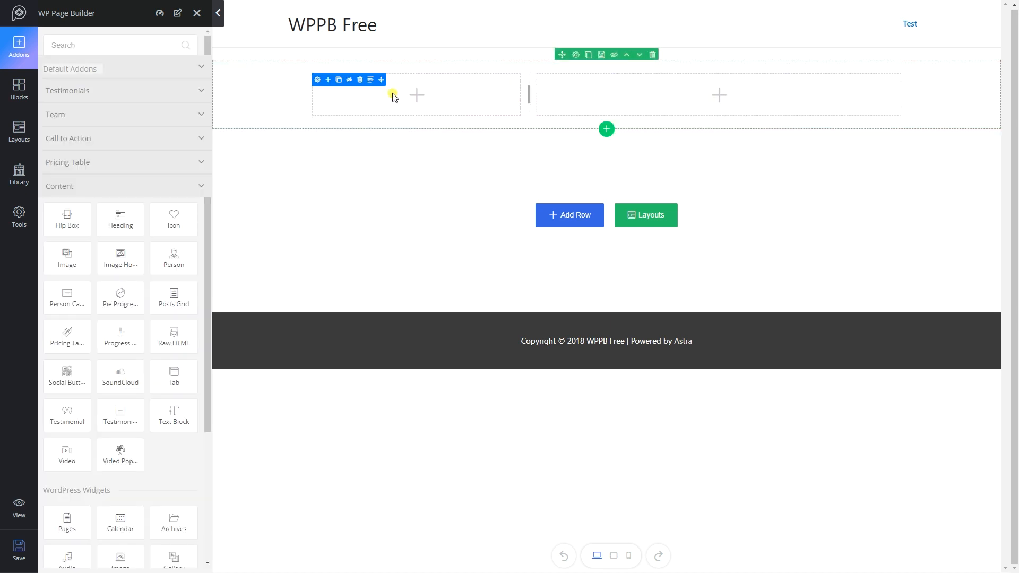
pyautogui.click(317, 79)
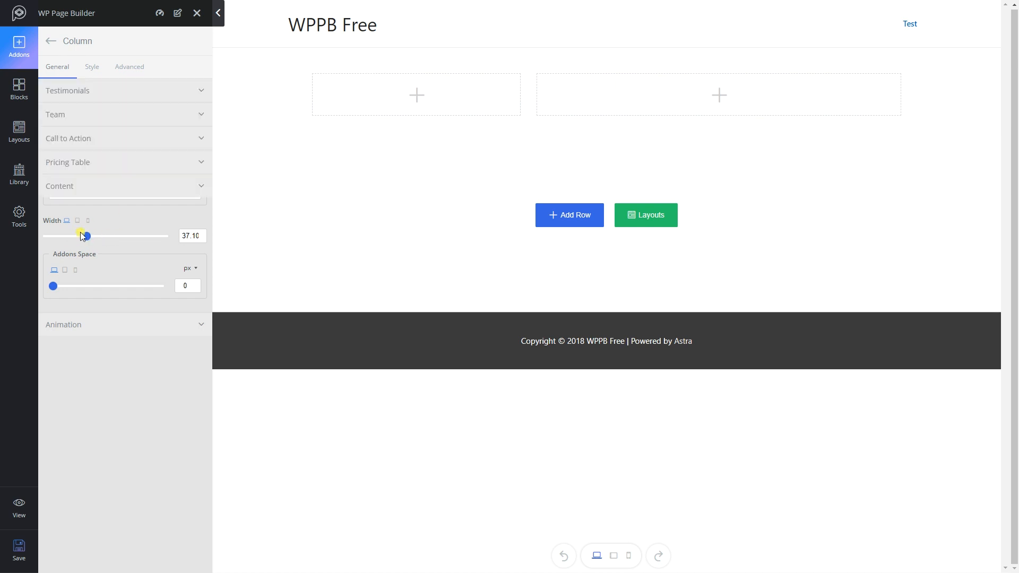
pyautogui.moveTo(523, 94); pyautogui.dragTo(557, 100)
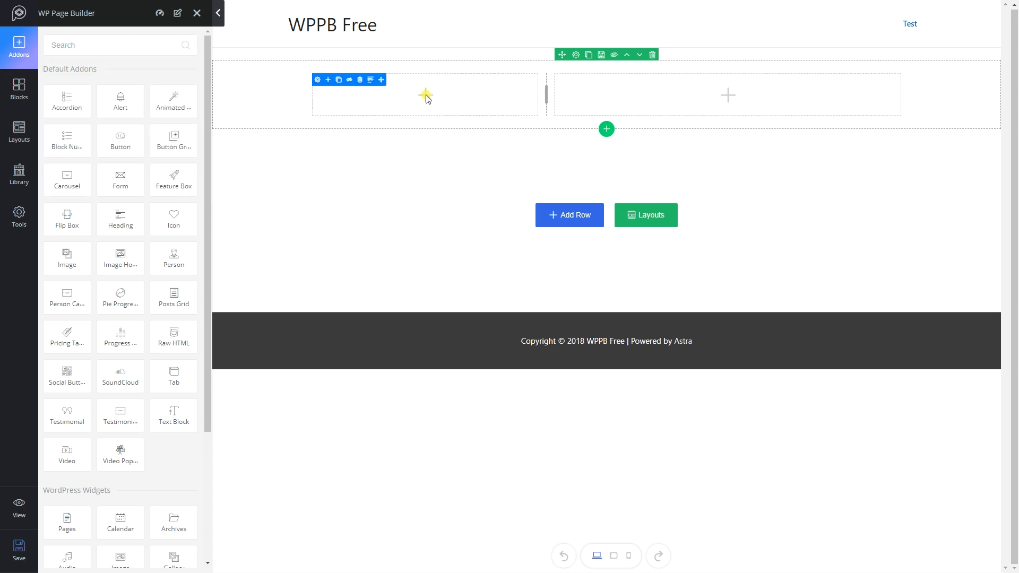
# - Place an Alert addon in the first column and add an inner row with two equal columns to the second column
pyautogui.moveTo(118, 98); pyautogui.dragTo(429, 96)
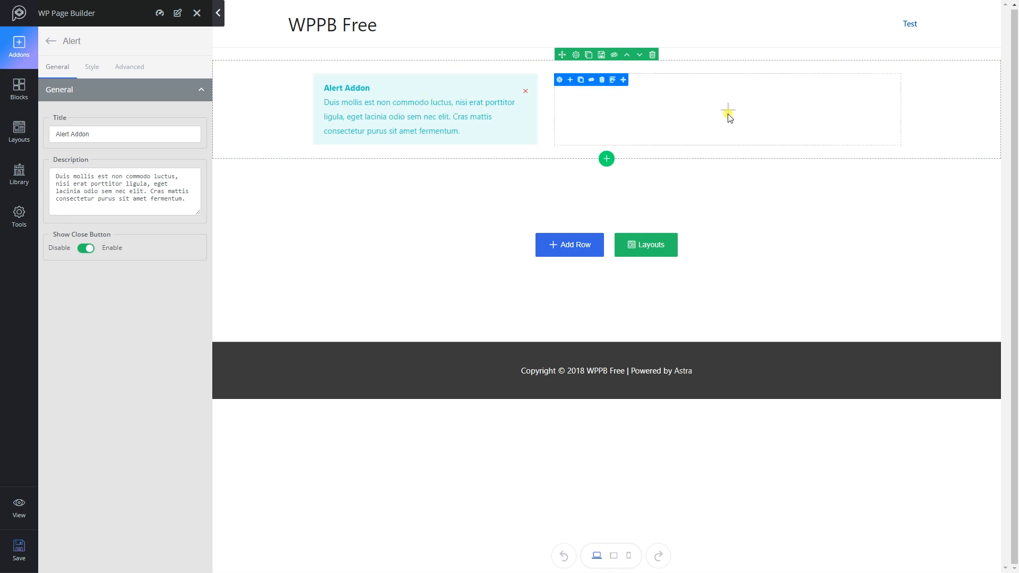
pyautogui.click(613, 80)
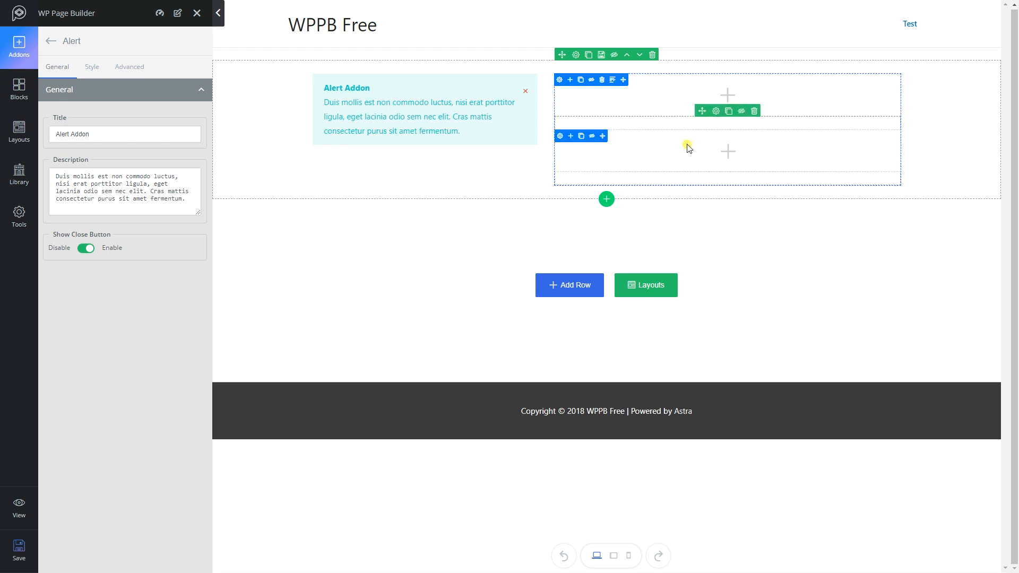
pyautogui.click(581, 137)
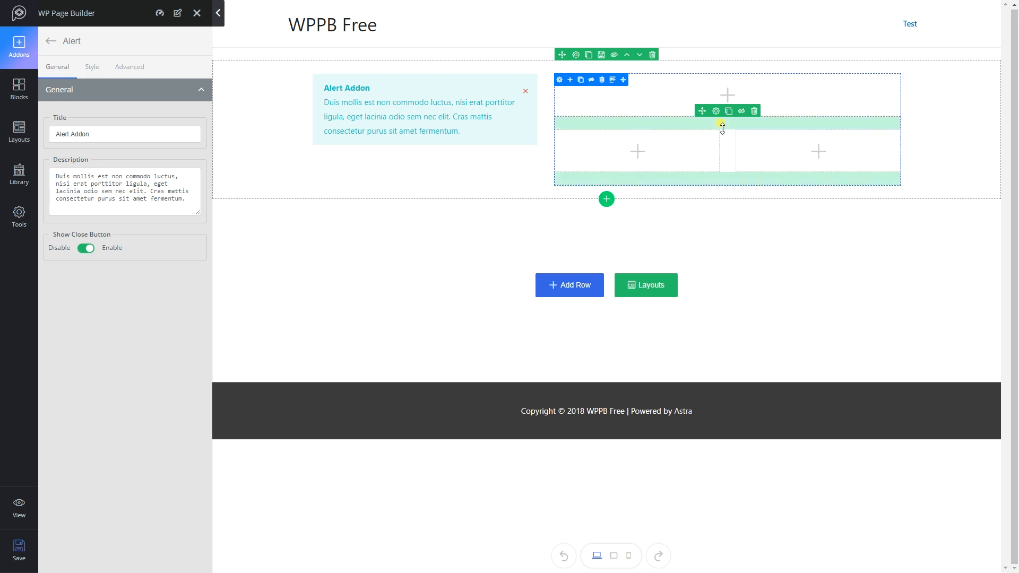
# - Add another inner row to the second column and split it into three equal columns
pyautogui.click(612, 80)
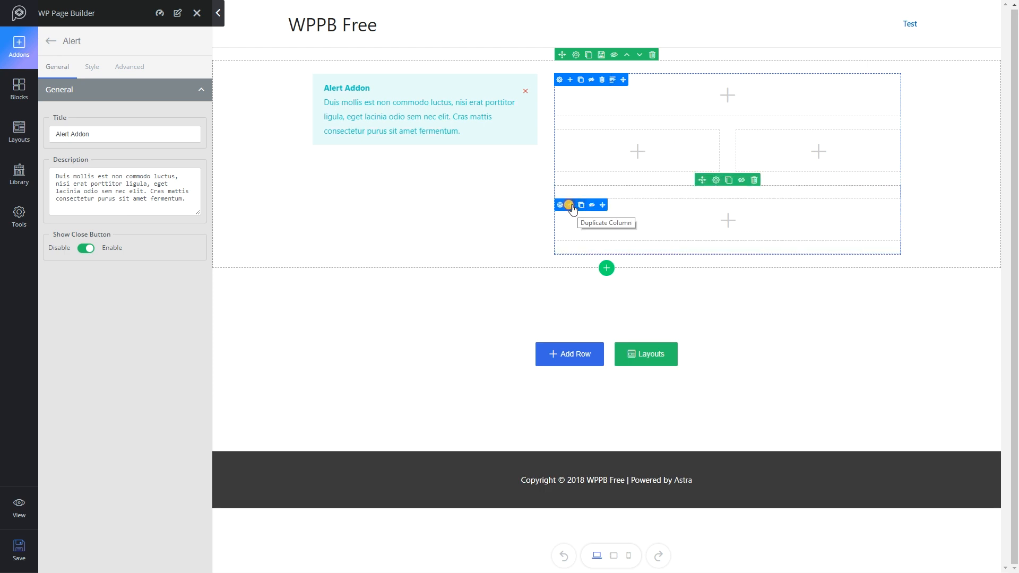
pyautogui.click(581, 207)
pyautogui.click(570, 205)
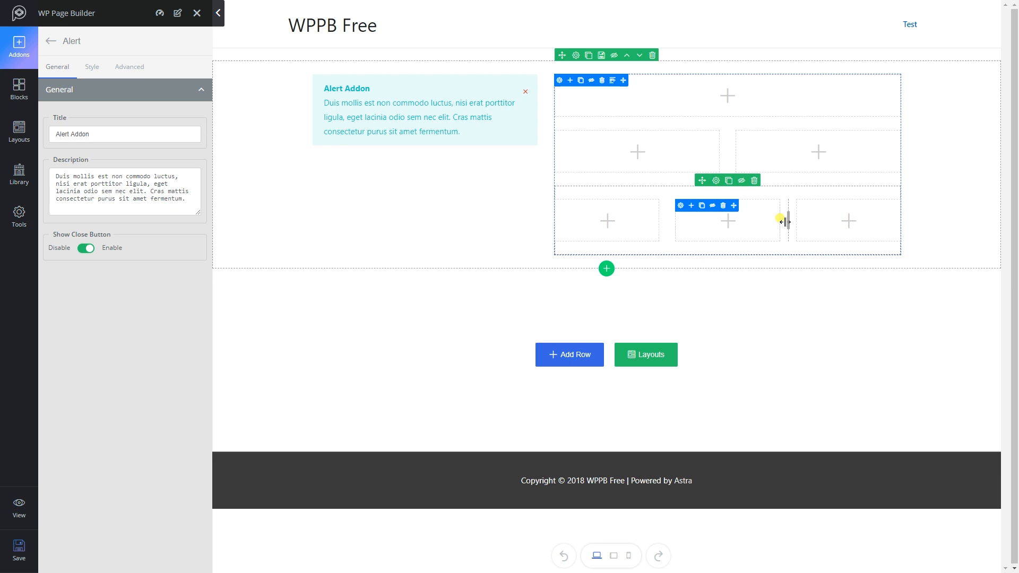
# - Delete the whole row and add a new row with the single full-width column layout
pyautogui.click(653, 55)
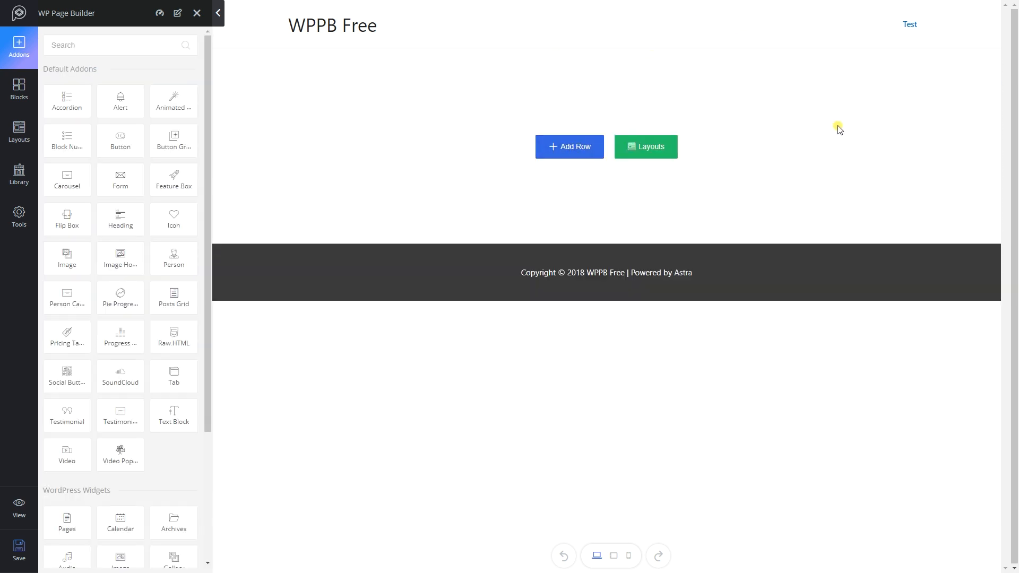
pyautogui.click(578, 152)
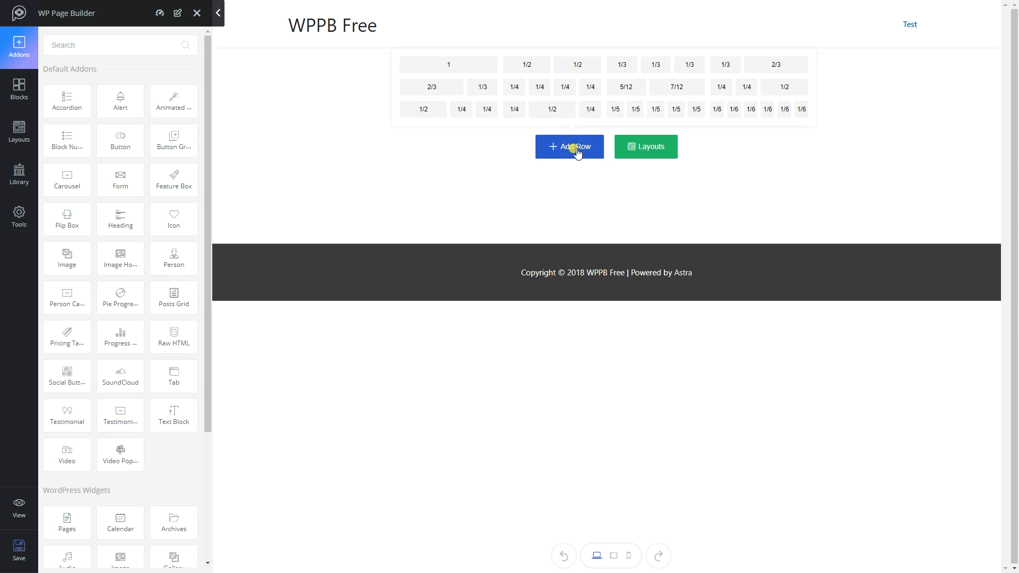
pyautogui.click(461, 63)
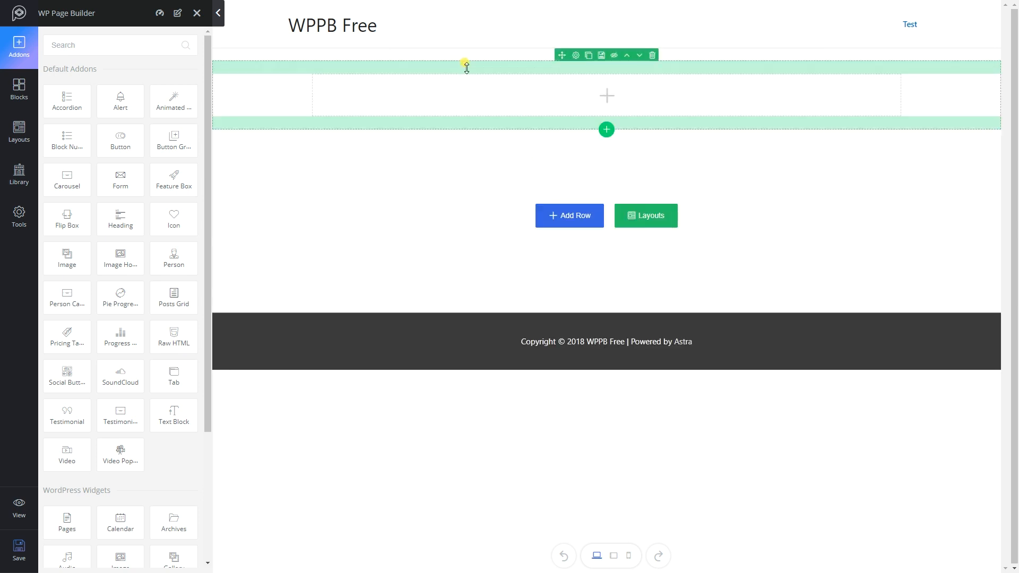
# - Look through the new row's General, Style and Advanced settings
pyautogui.click(576, 57)
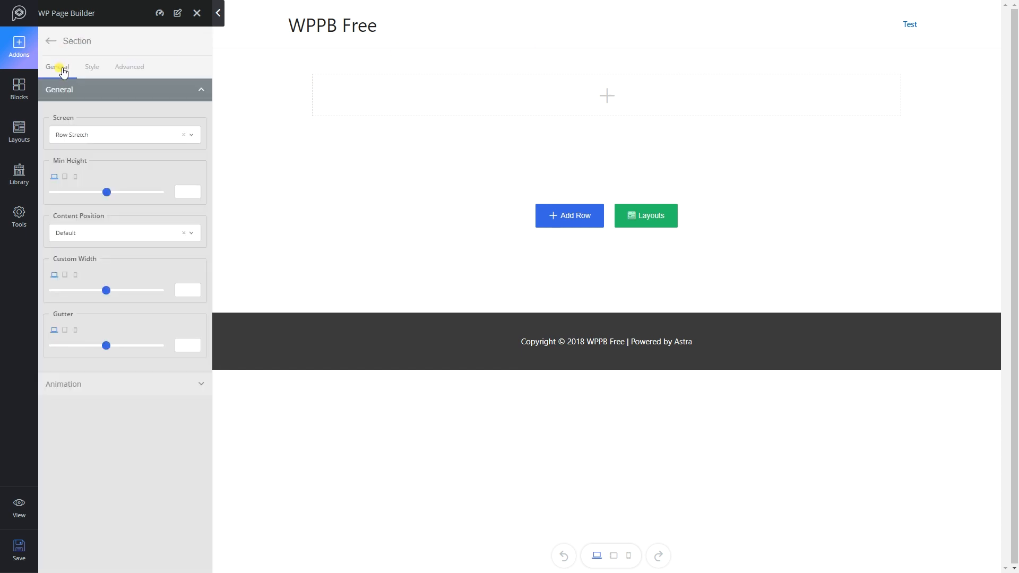
pyautogui.click(92, 68)
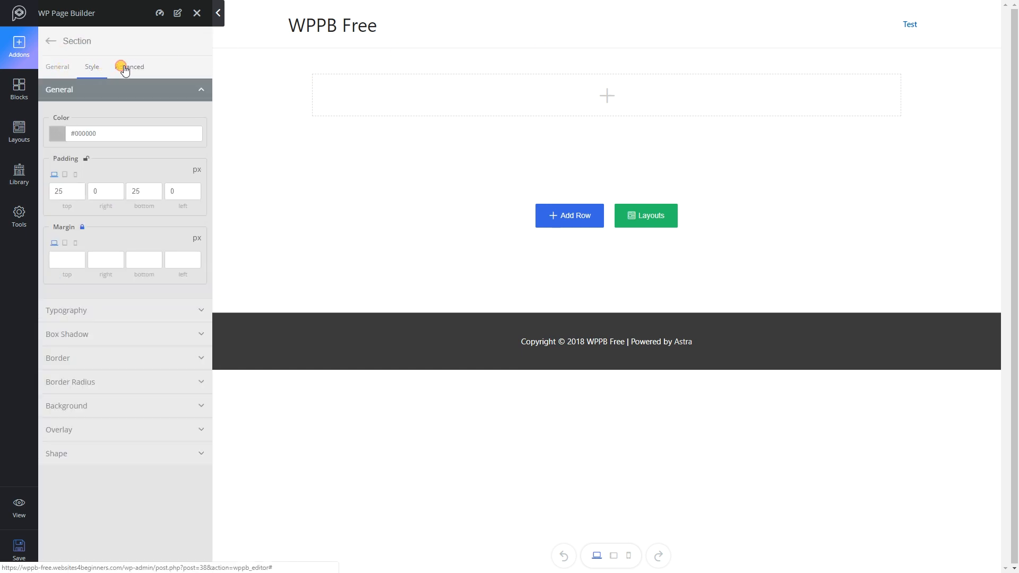
pyautogui.click(120, 66)
pyautogui.click(86, 69)
pyautogui.click(62, 69)
pyautogui.click(89, 72)
pyautogui.click(54, 68)
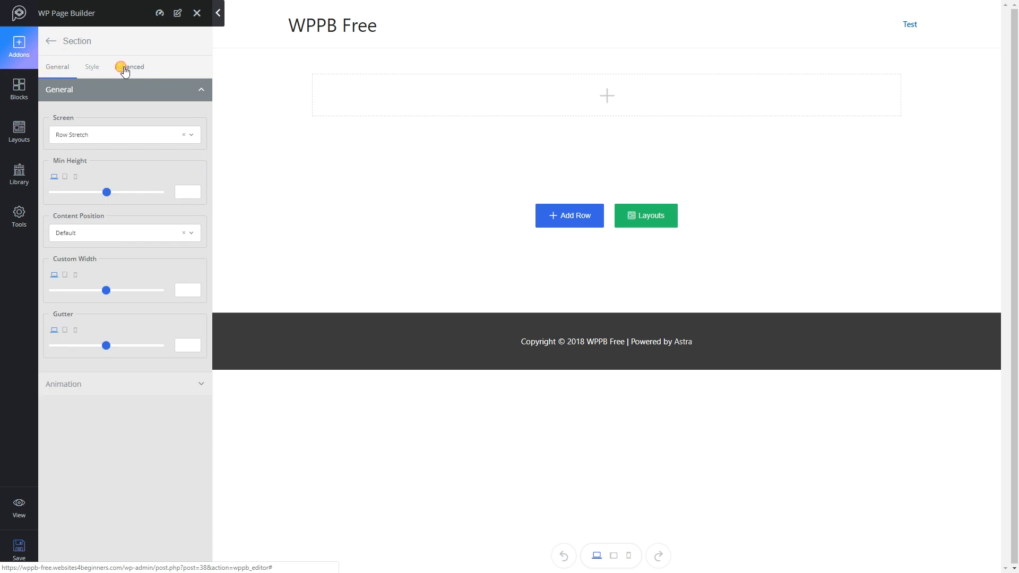
pyautogui.click(124, 68)
pyautogui.click(92, 67)
pyautogui.click(65, 68)
pyautogui.click(91, 68)
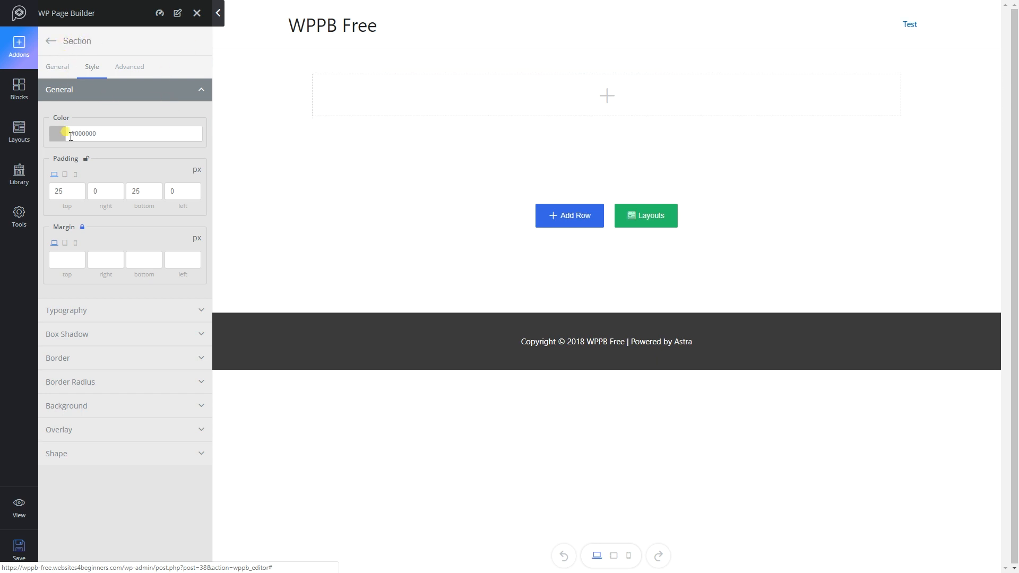
# - Set girl-1733338_1920.jpg from the media library as the row's background image
pyautogui.click(82, 407)
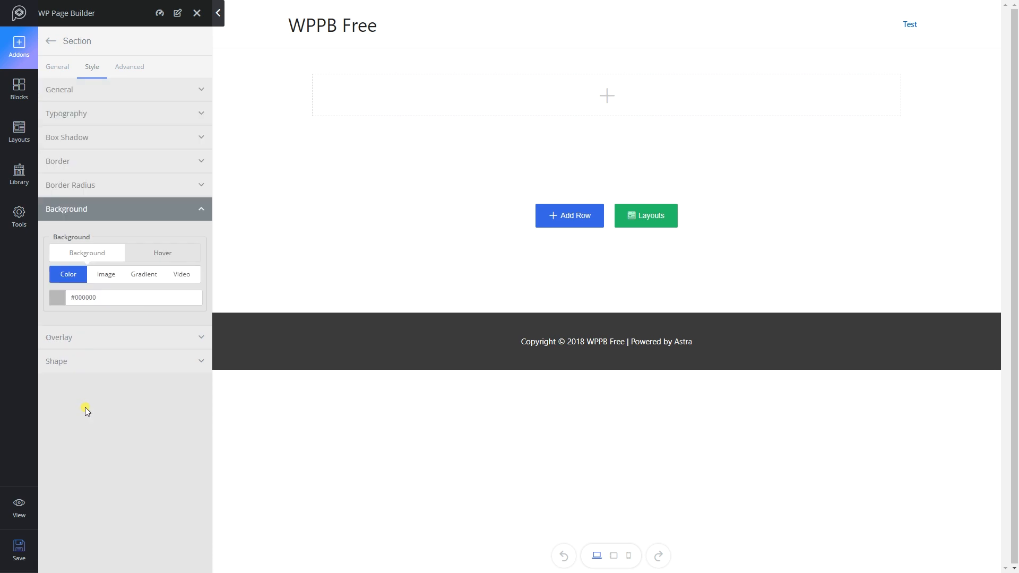
pyautogui.click(107, 276)
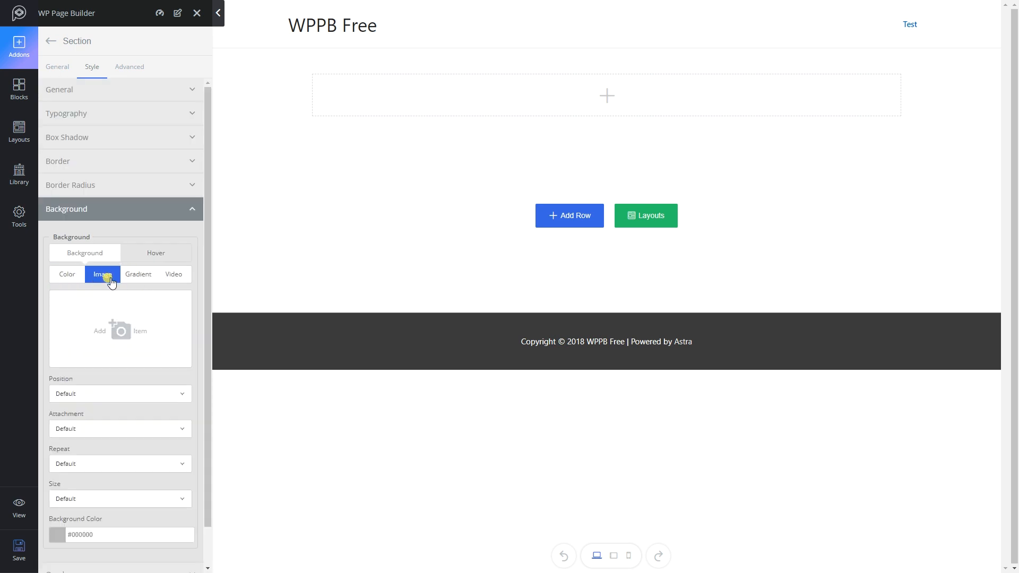
pyautogui.click(111, 326)
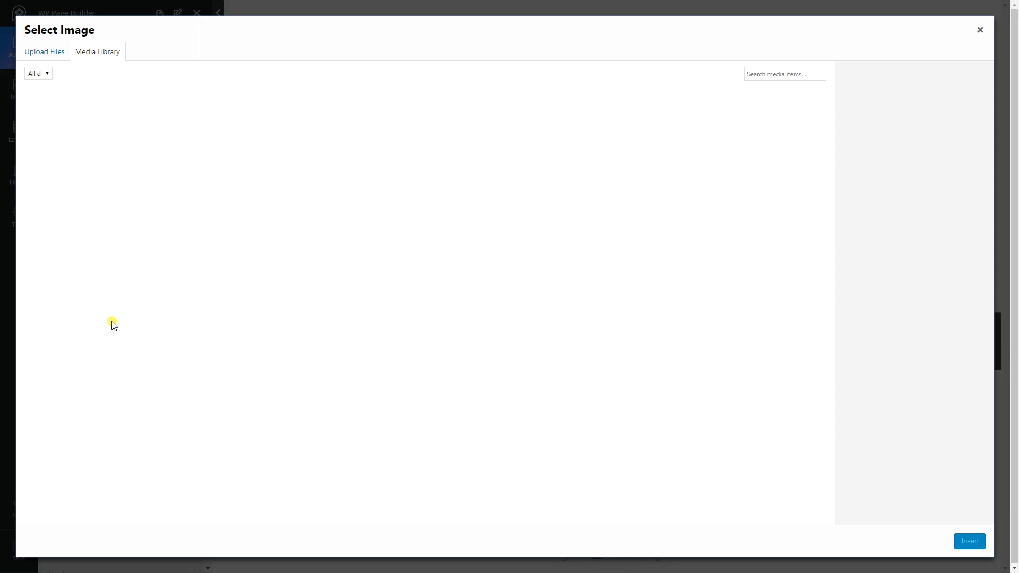
pyautogui.click(68, 148)
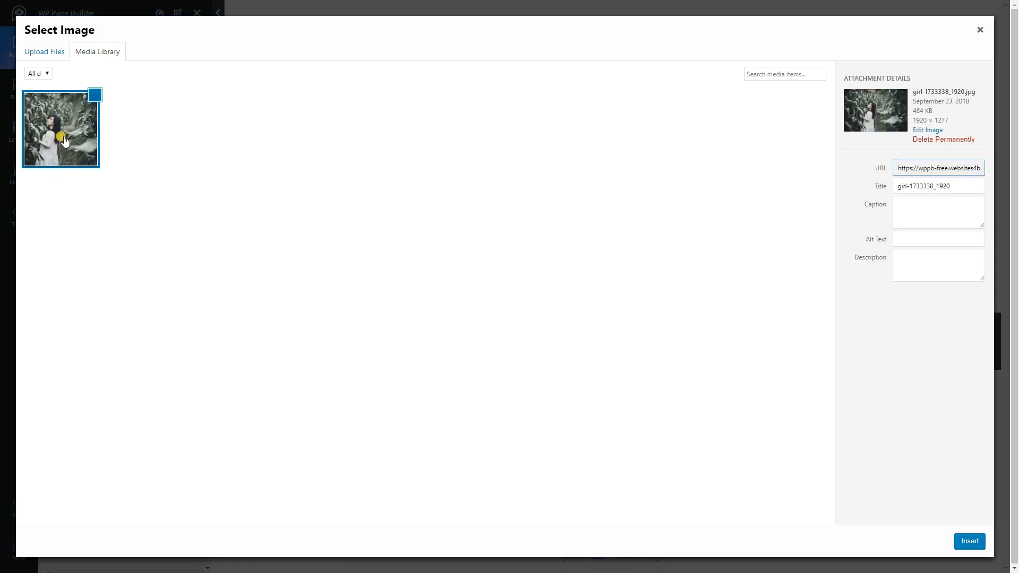
pyautogui.click(968, 550)
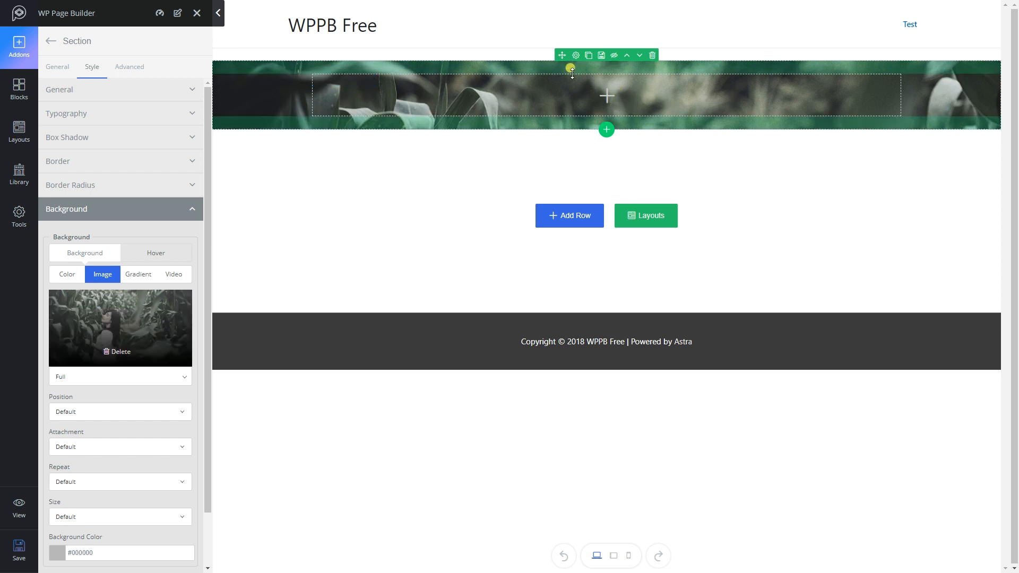
# - Set the row's minimum height to 800 and its content position to Middle
pyautogui.click(58, 67)
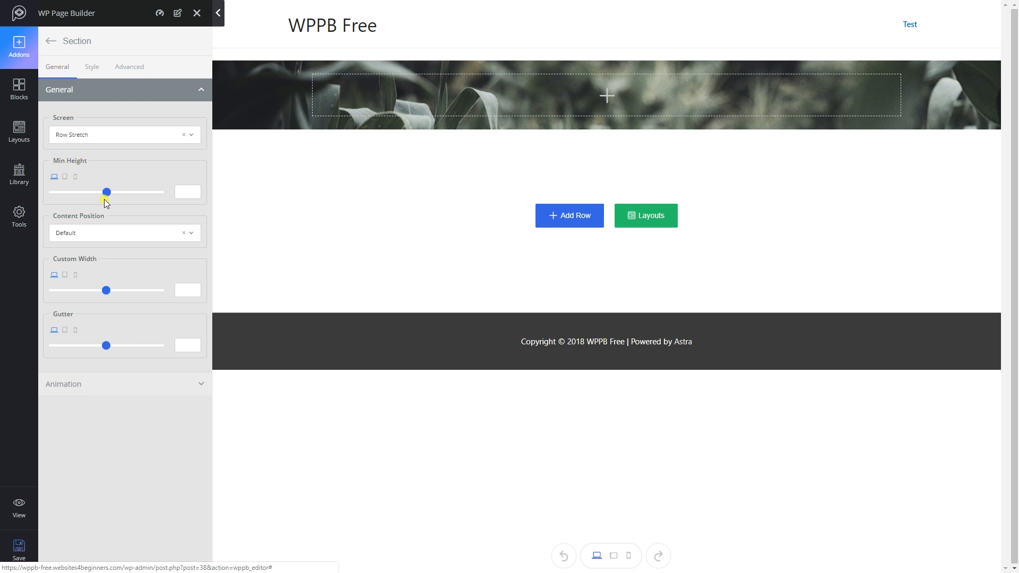
pyautogui.moveTo(107, 197)
pyautogui.mouseDown()
pyautogui.moveTo(69, 200)
pyautogui.moveTo(88, 200)
pyautogui.mouseUp()
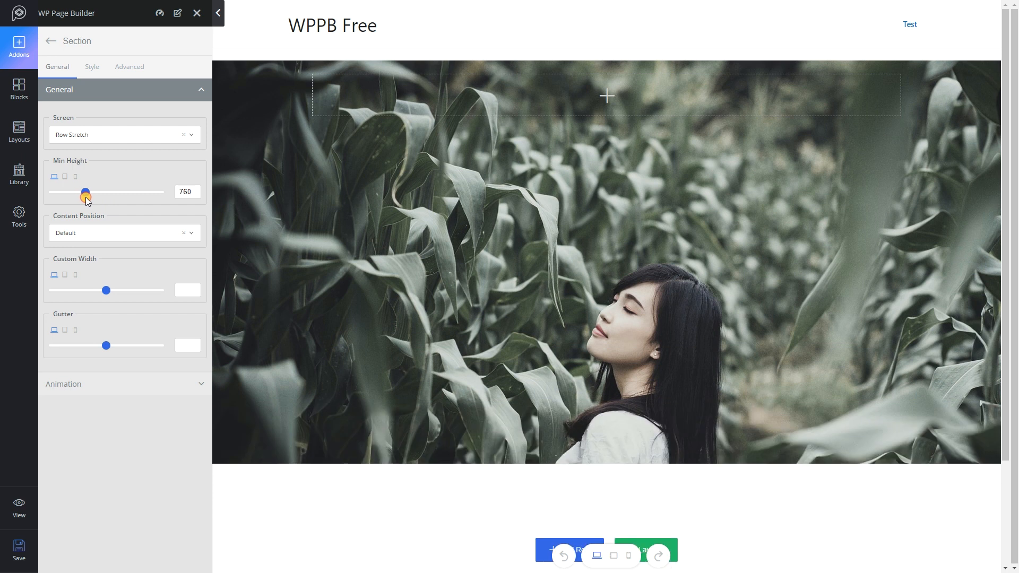
pyautogui.moveTo(191, 192); pyautogui.dragTo(176, 184)
pyautogui.press('Up')
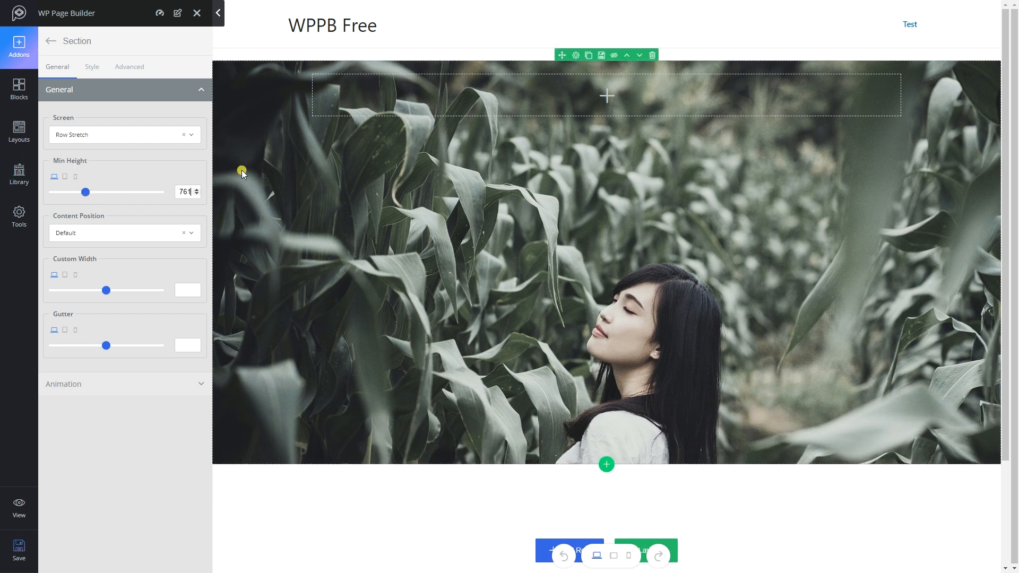
pyautogui.hotkey('ctrl', 'a')
pyautogui.write('1')
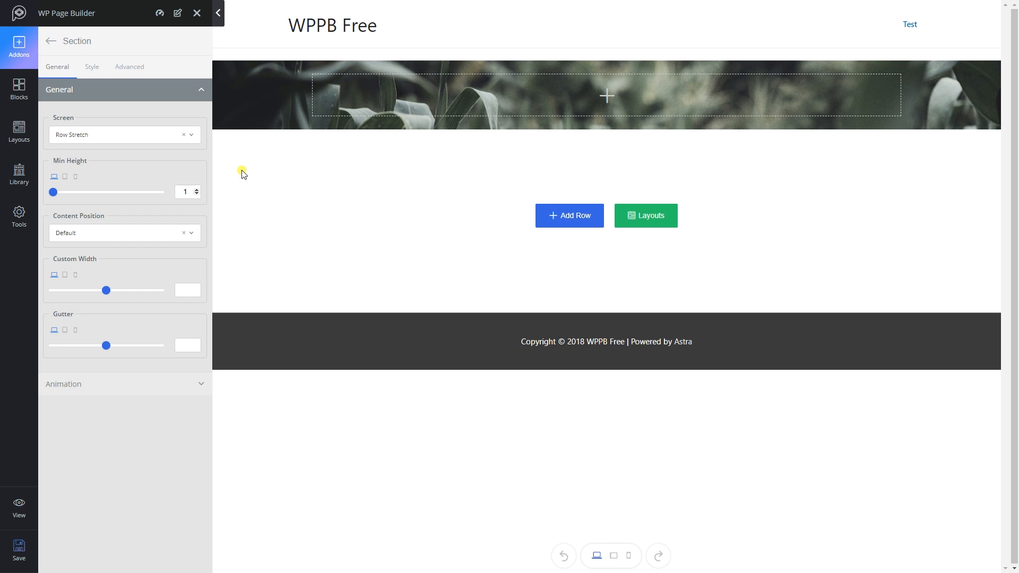
pyautogui.press('BackSpace')
pyautogui.write('800')
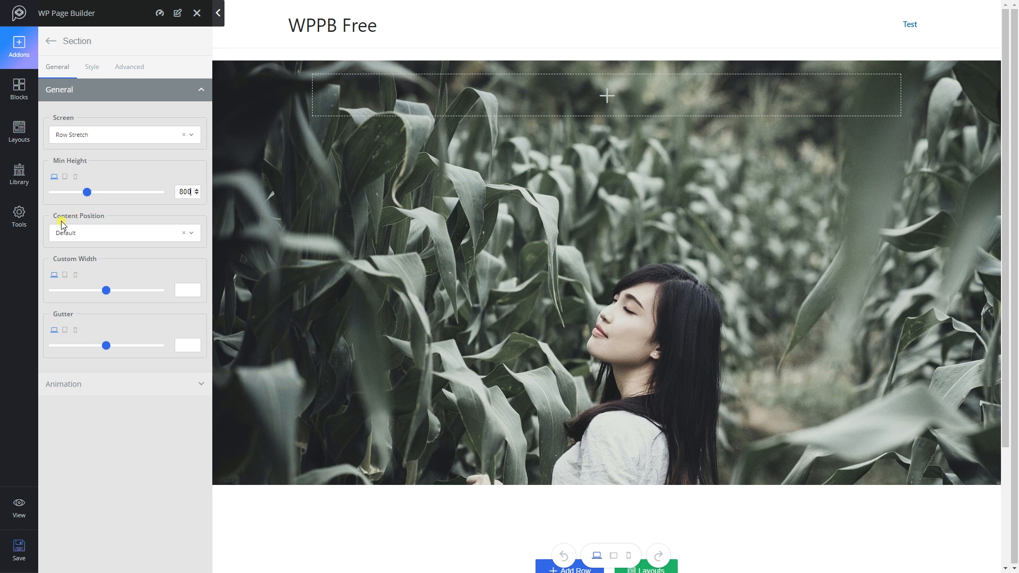
pyautogui.click(102, 232)
pyautogui.click(77, 281)
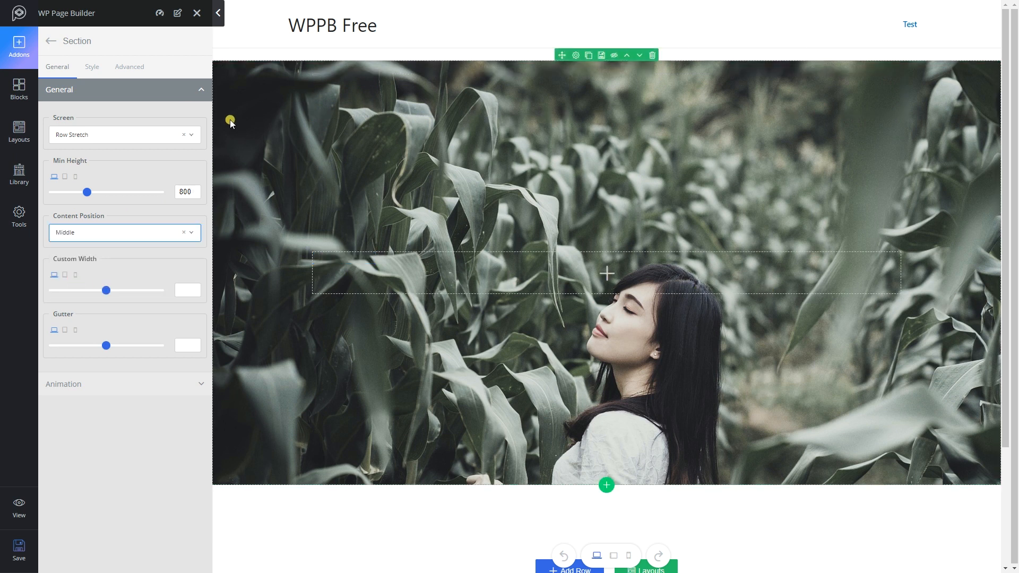
# - Give the row a linear gradient overlay from #16d03e to #1f91f3 at 0.6 opacity, with the gradient direction increased slightly beyond 90
pyautogui.click(91, 68)
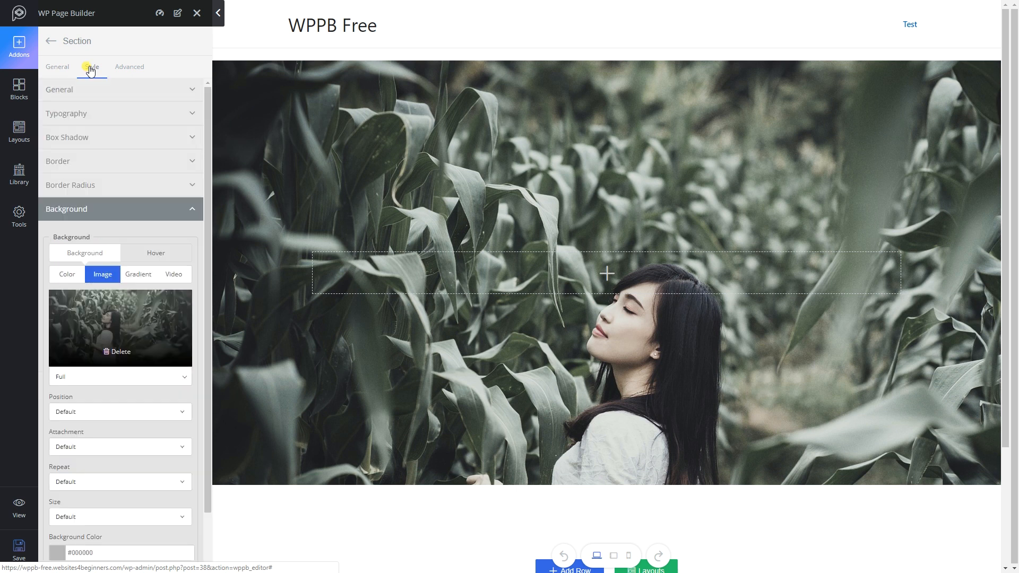
pyautogui.scroll(-3, 130, 313)
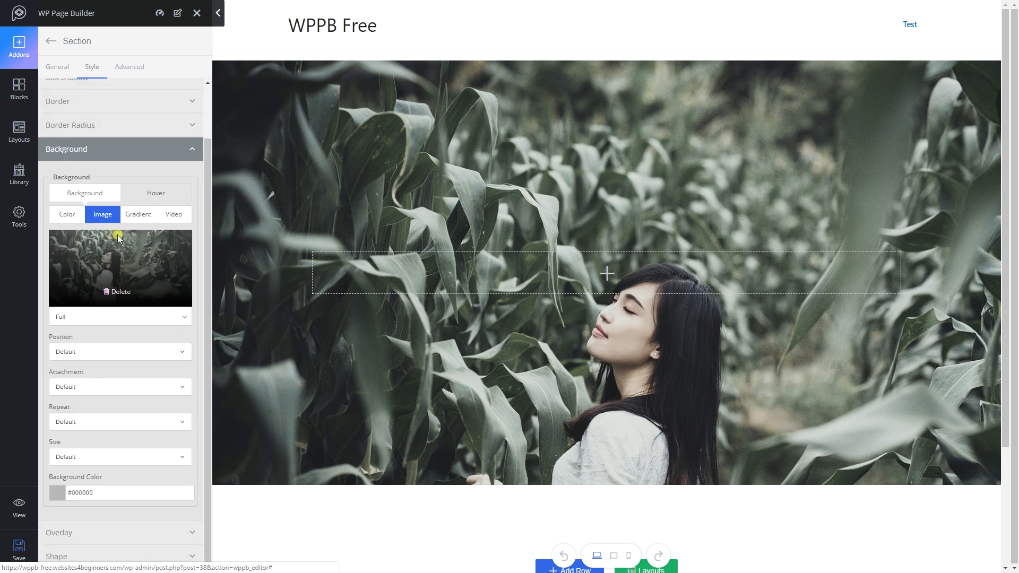
pyautogui.click(89, 149)
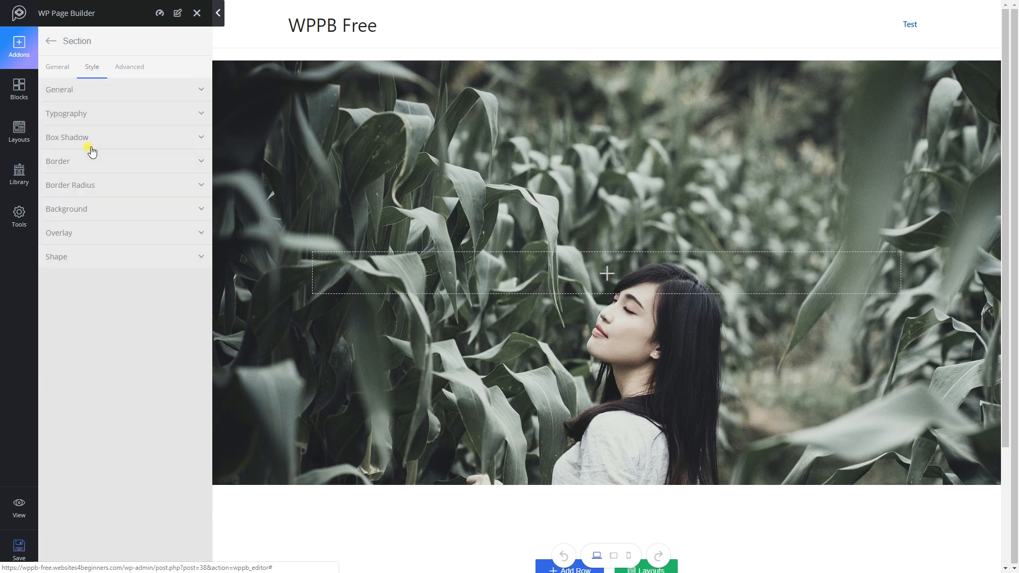
pyautogui.click(67, 234)
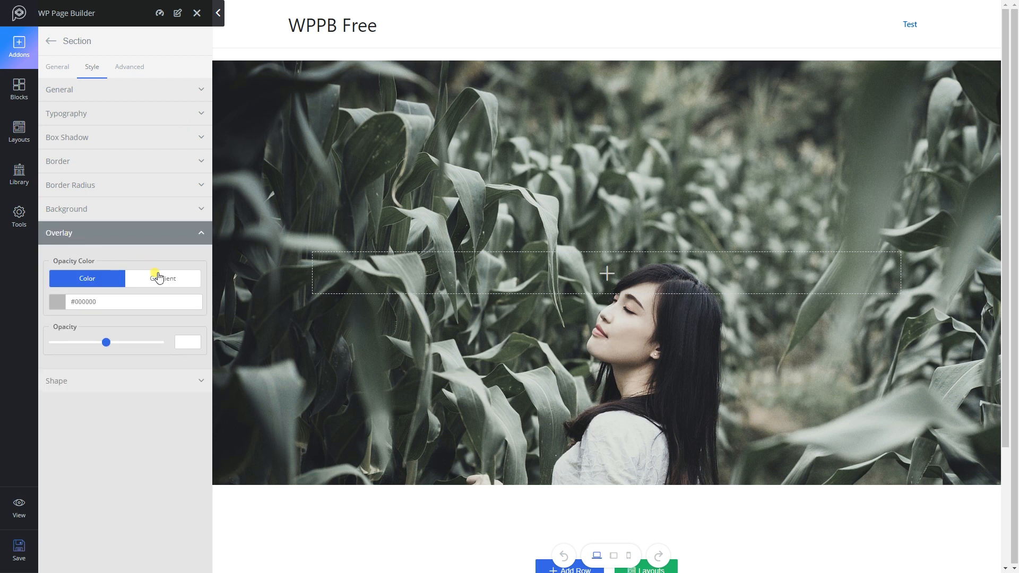
pyautogui.click(160, 282)
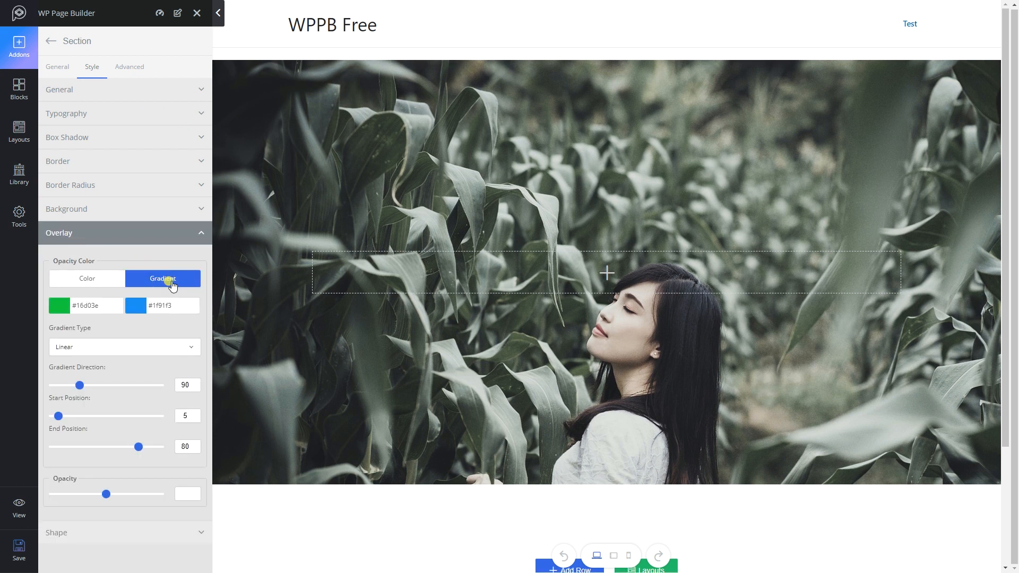
pyautogui.click(153, 307)
pyautogui.click(93, 306)
pyautogui.moveTo(110, 496)
pyautogui.mouseDown()
pyautogui.moveTo(125, 499)
pyautogui.moveTo(118, 496)
pyautogui.mouseUp()
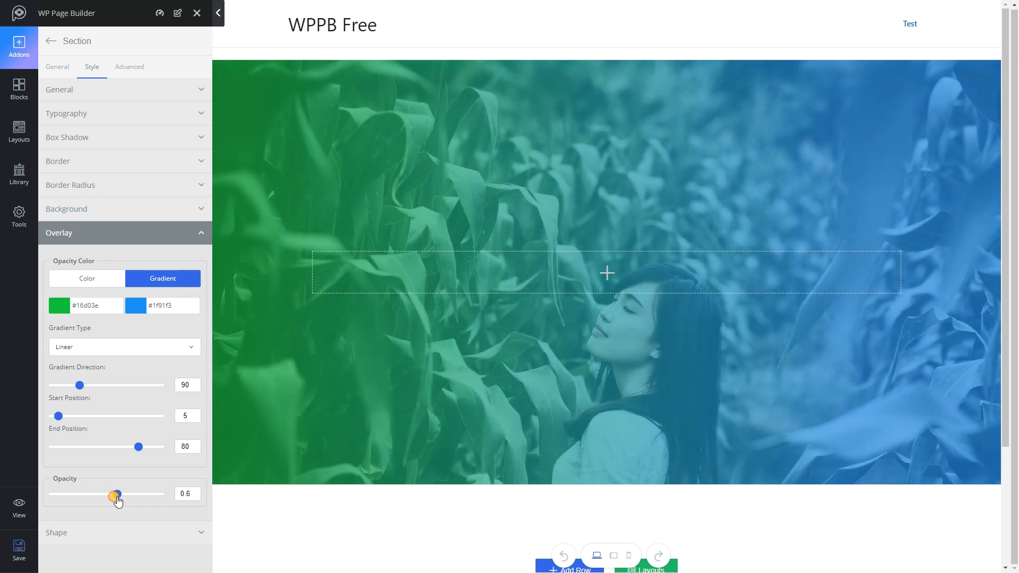
pyautogui.moveTo(77, 386)
pyautogui.mouseDown()
pyautogui.moveTo(107, 389)
pyautogui.moveTo(91, 390)
pyautogui.mouseUp()
# - Set the row's background image position to center center and its size to Cover
pyautogui.click(81, 208)
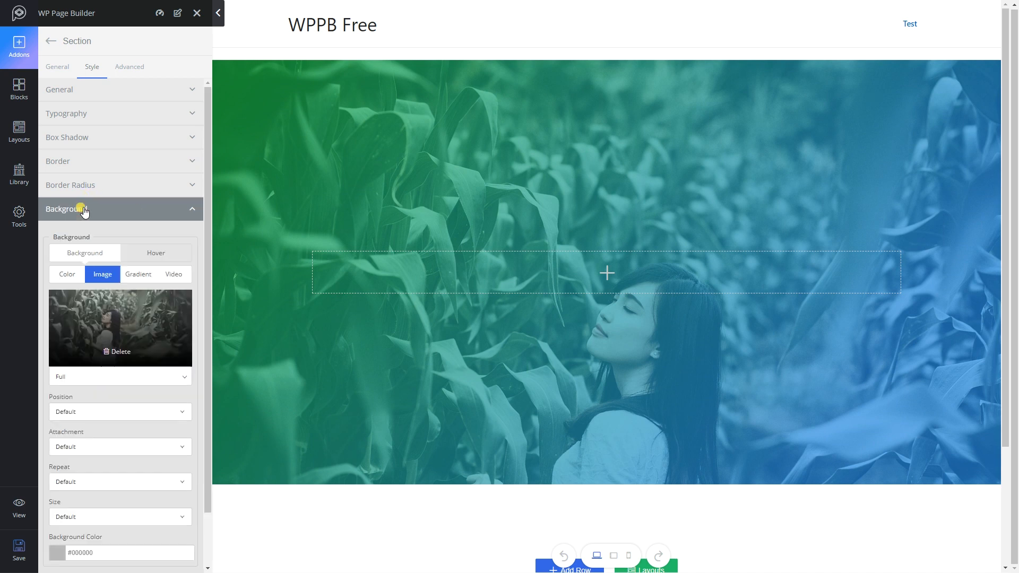
pyautogui.scroll(-2, 187, 301)
pyautogui.click(72, 351)
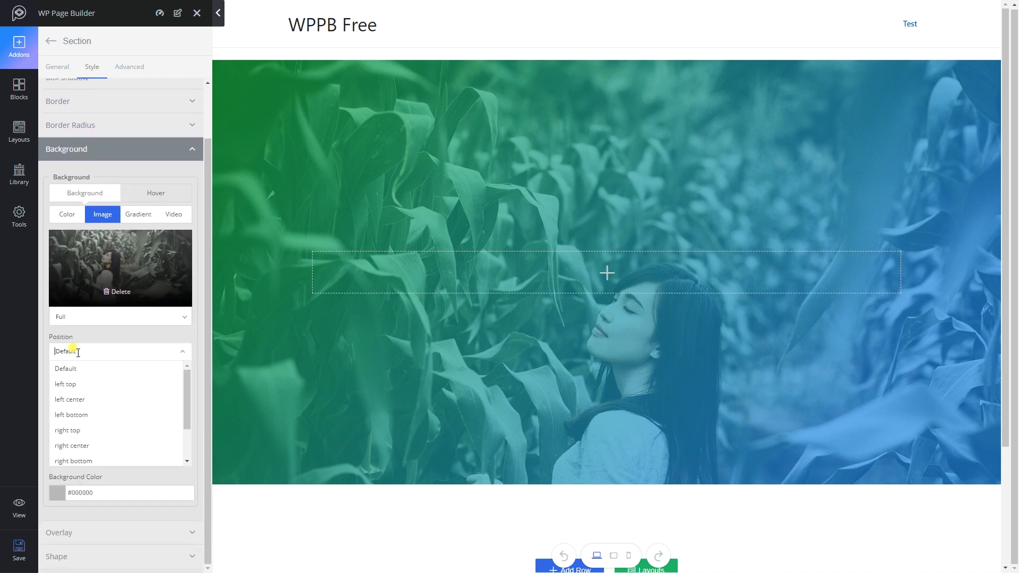
pyautogui.scroll(-1, 116, 402)
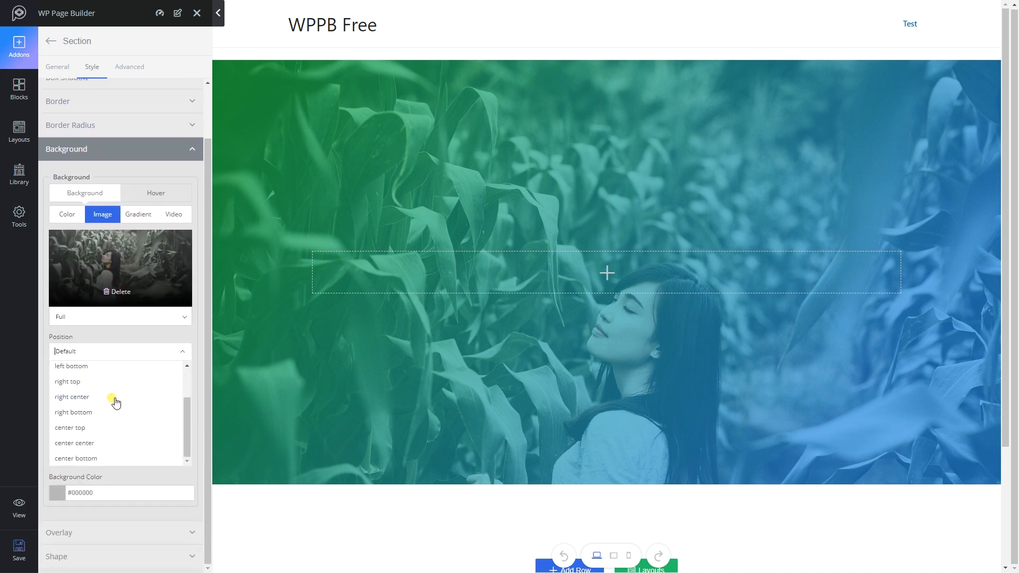
pyautogui.click(83, 444)
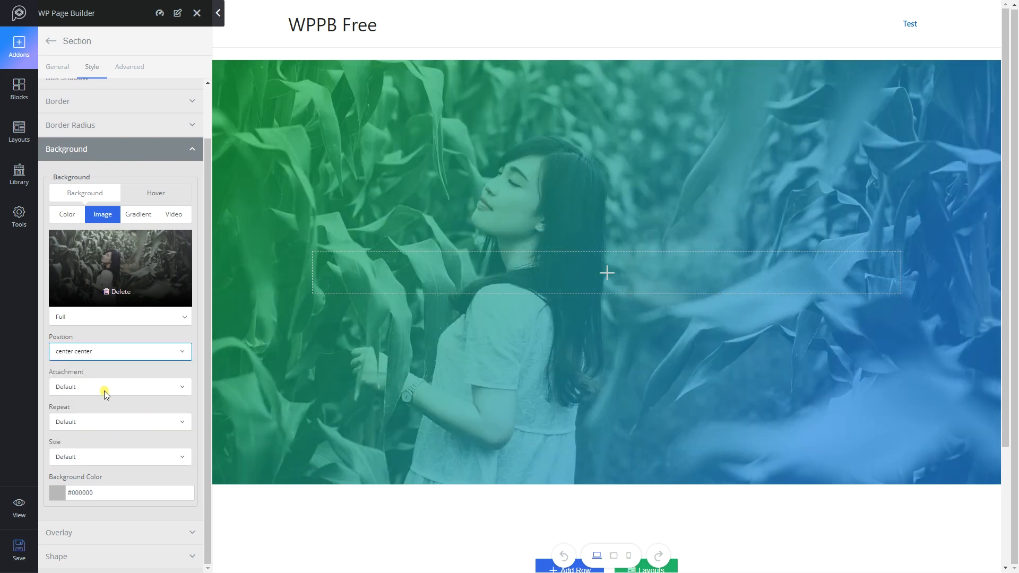
pyautogui.click(73, 456)
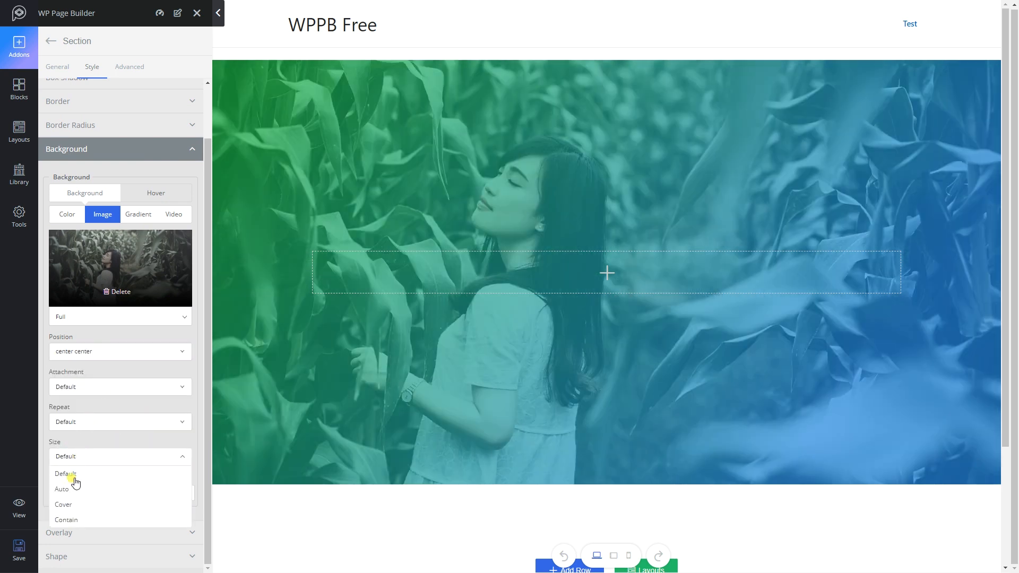
pyautogui.click(71, 504)
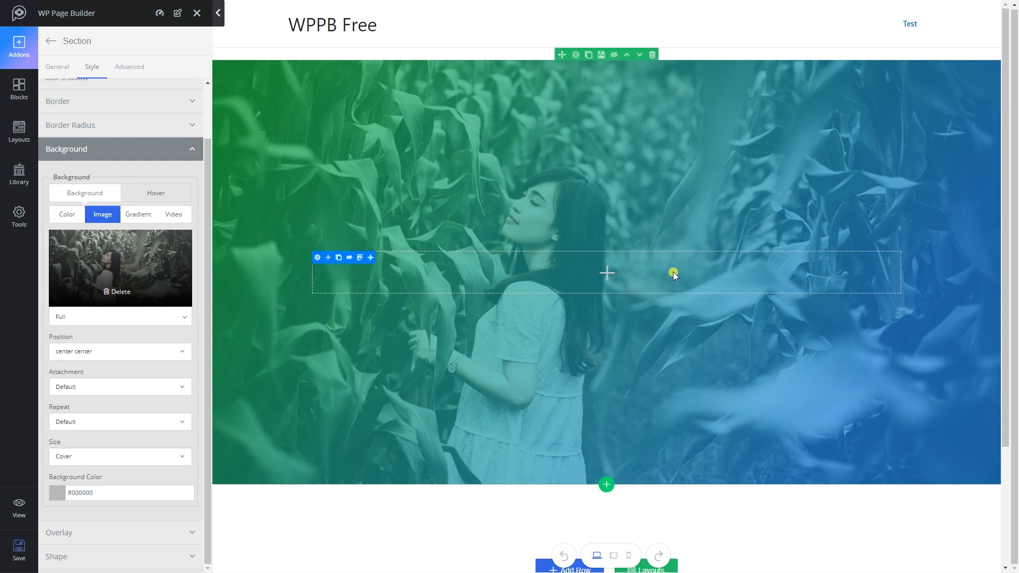
# - Add a Heading addon to the row with the title "Welcome to WPPB" and centre its alignment
pyautogui.click(608, 272)
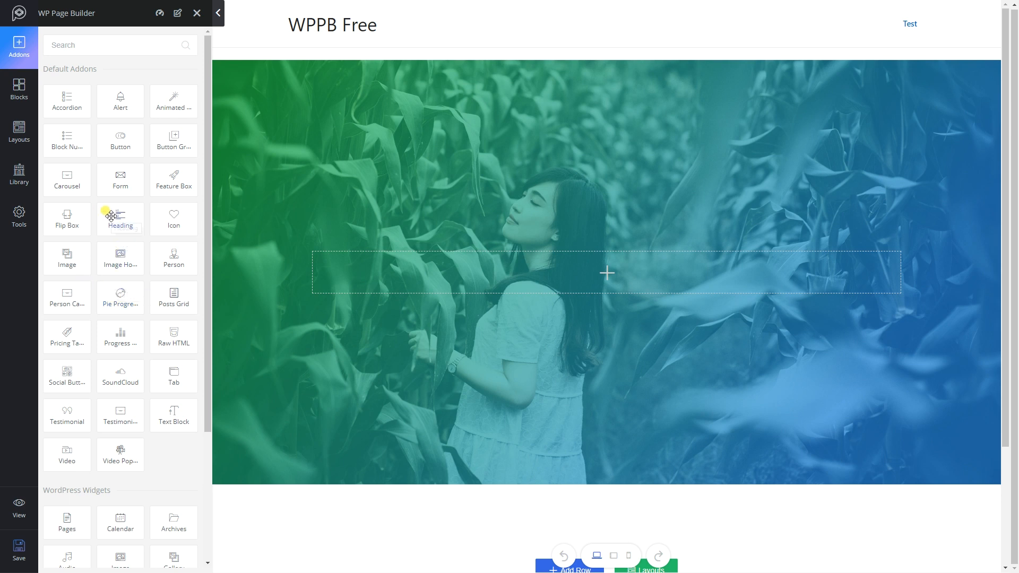
pyautogui.moveTo(113, 210); pyautogui.dragTo(622, 269)
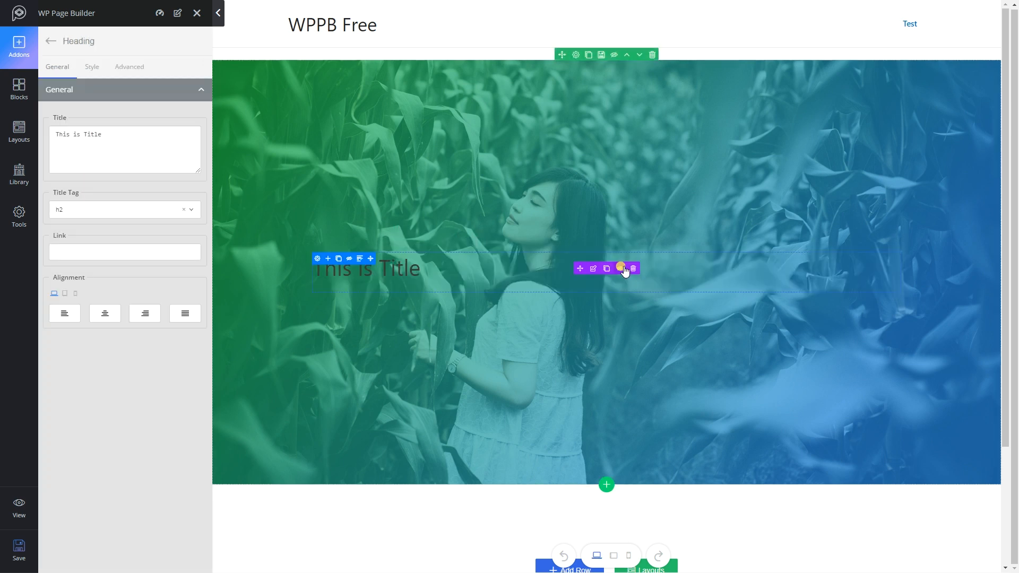
pyautogui.tripleClick(120, 144)
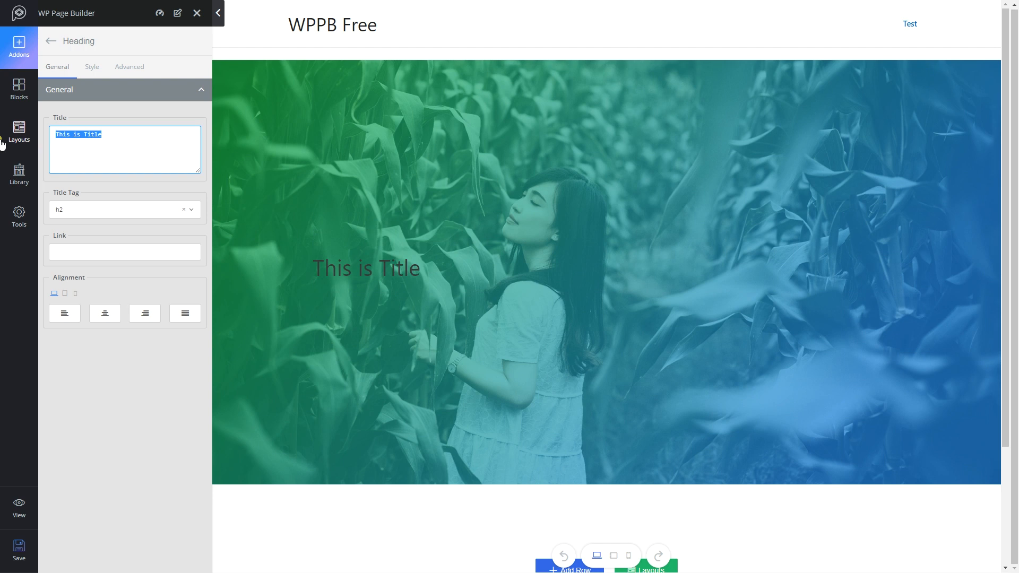
pyautogui.write('Wel')
pyautogui.press('BackSpace')
pyautogui.write('lcome to WPPB')
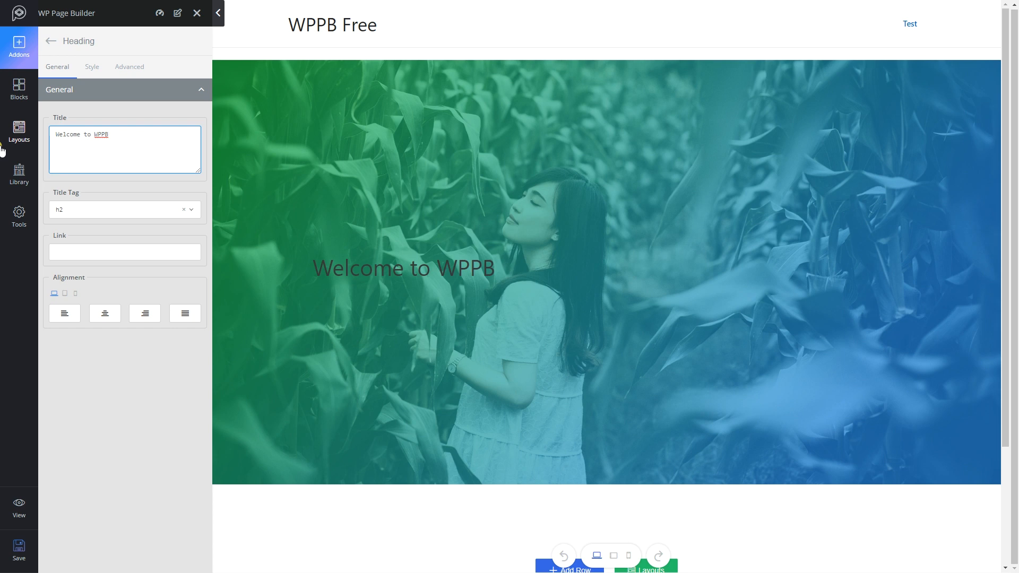
pyautogui.click(103, 313)
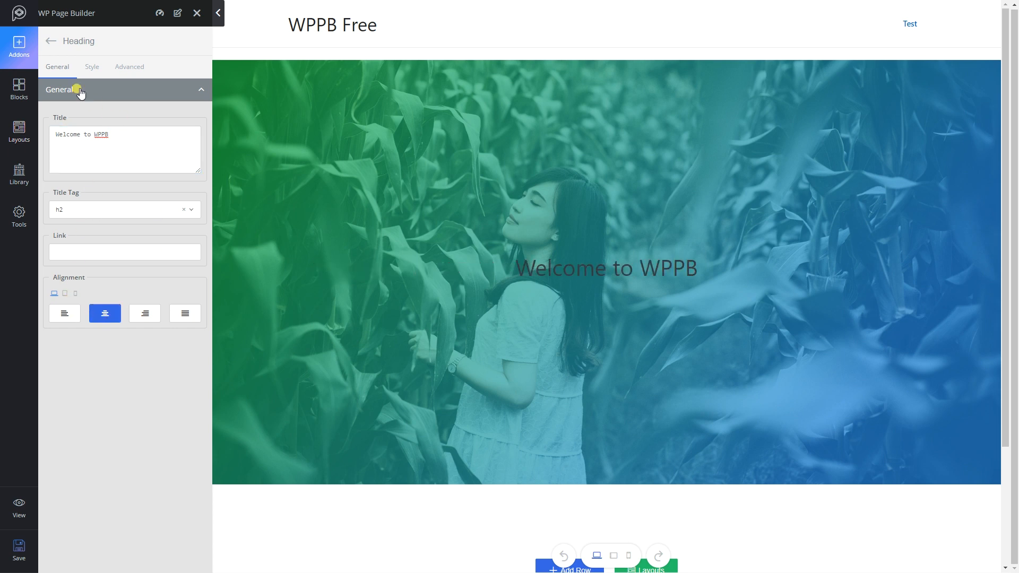
# - Set the heading's text colour to white (#ffffff)
pyautogui.click(91, 67)
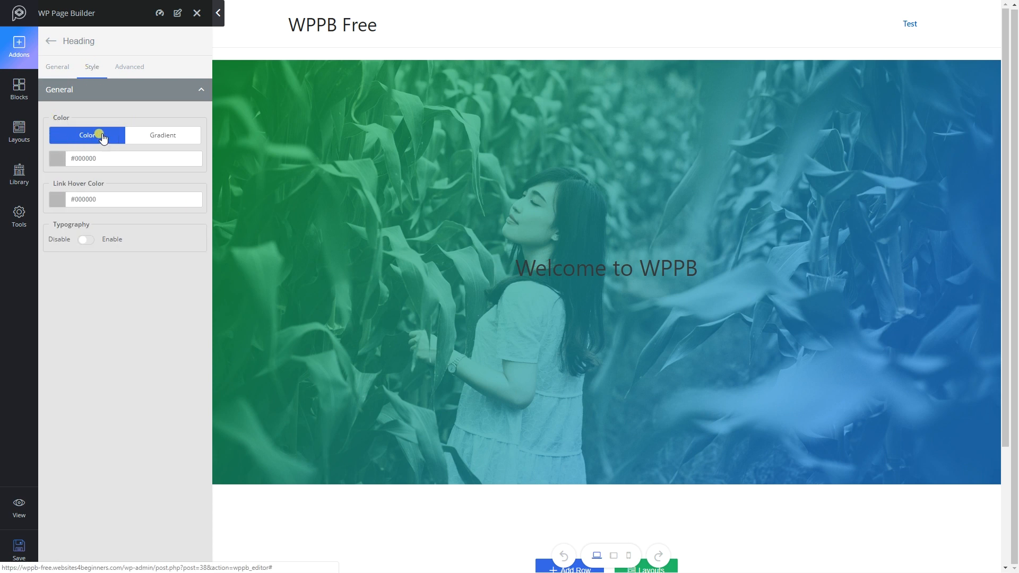
pyautogui.click(58, 158)
pyautogui.moveTo(61, 181); pyautogui.dragTo(53, 168)
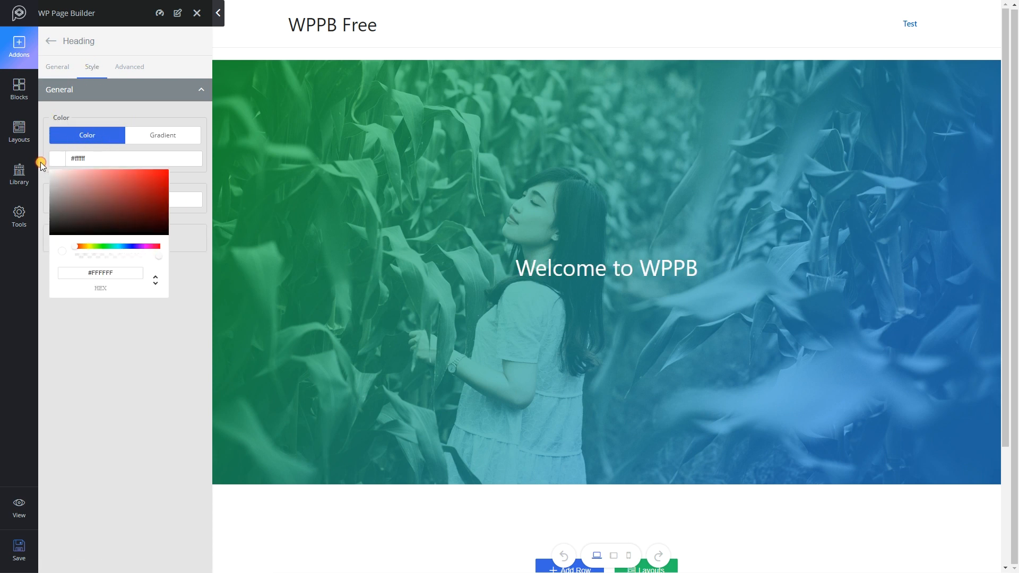
pyautogui.click(59, 162)
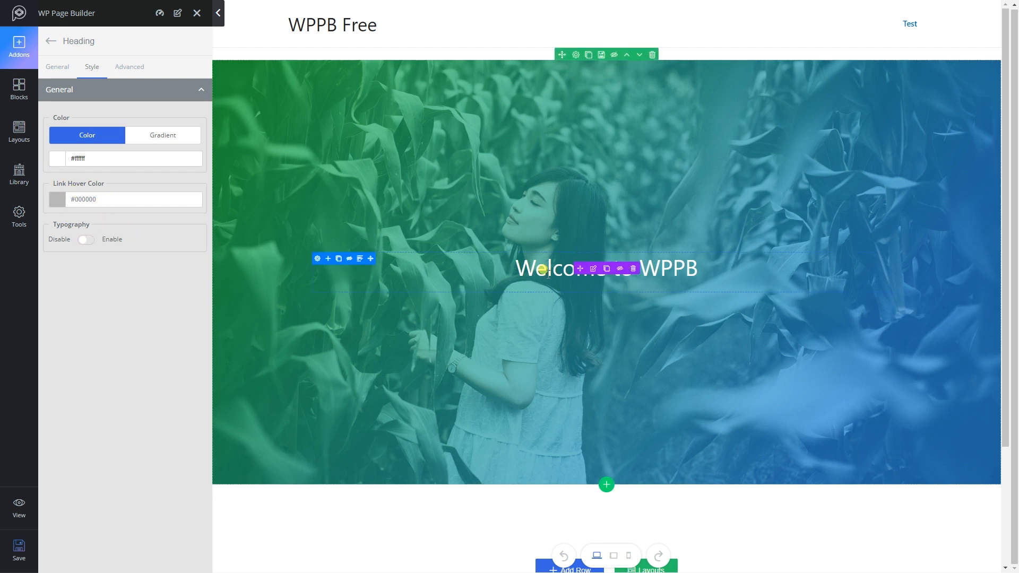
# - Enable custom typography for the heading and set its font to Raleway at 94 px
pyautogui.click(87, 241)
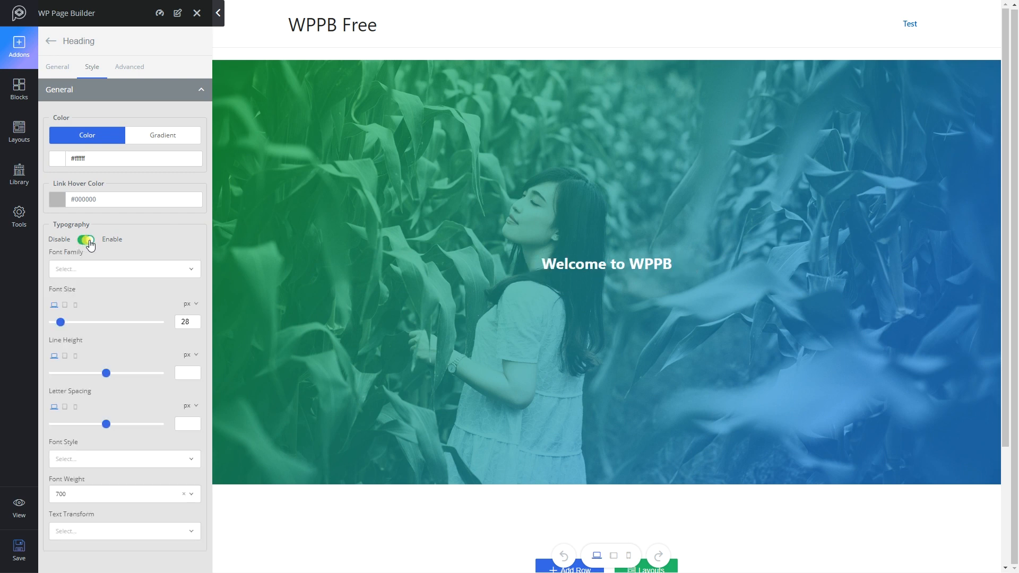
pyautogui.click(127, 271)
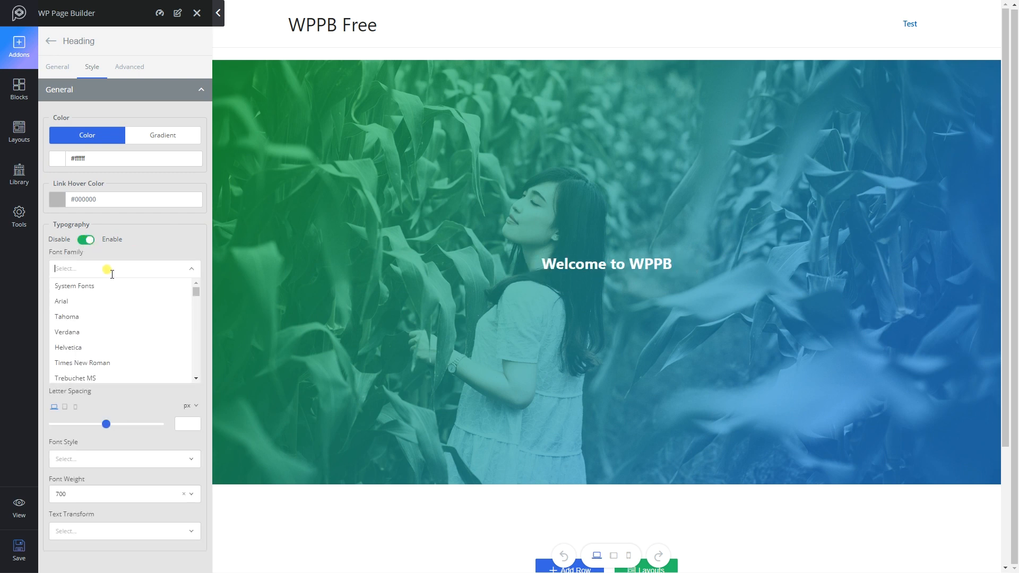
pyautogui.write('ralew')
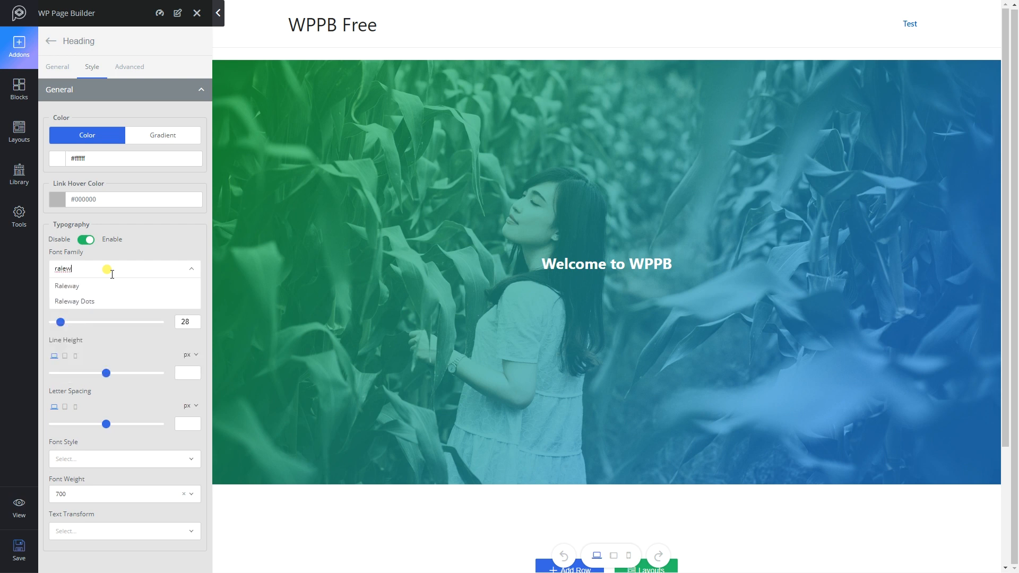
pyautogui.click(74, 286)
pyautogui.moveTo(59, 321); pyautogui.dragTo(78, 320)
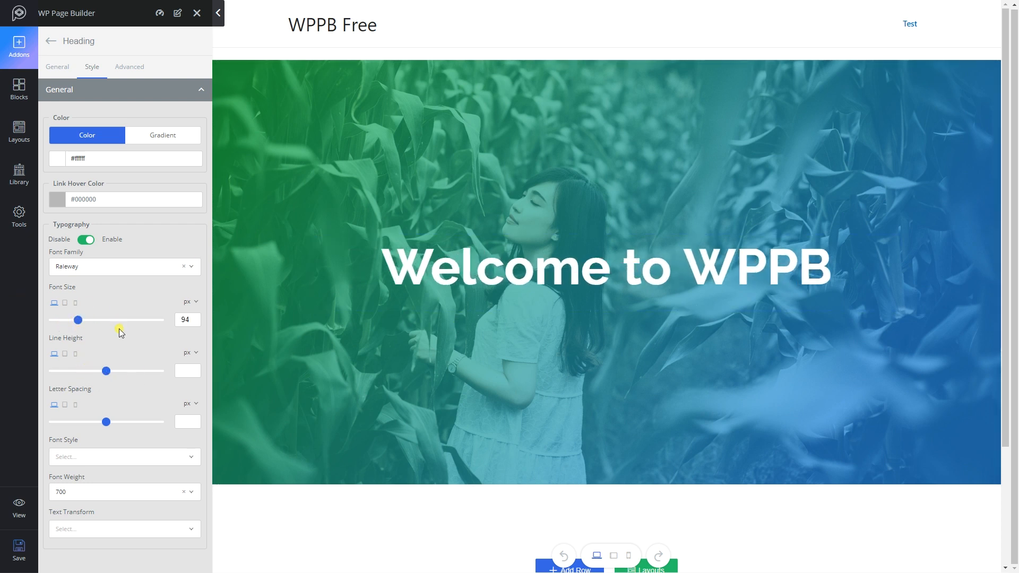
# - Set the heading's letter spacing to 10 px and its text transform to Uppercase
pyautogui.moveTo(106, 421); pyautogui.dragTo(121, 415)
pyautogui.click(103, 457)
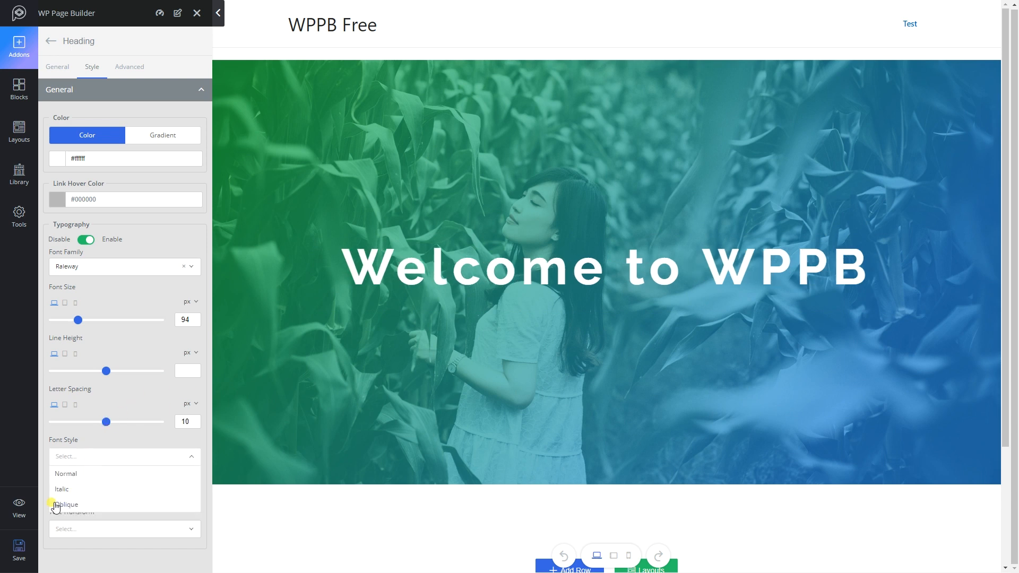
pyautogui.click(43, 490)
pyautogui.click(68, 492)
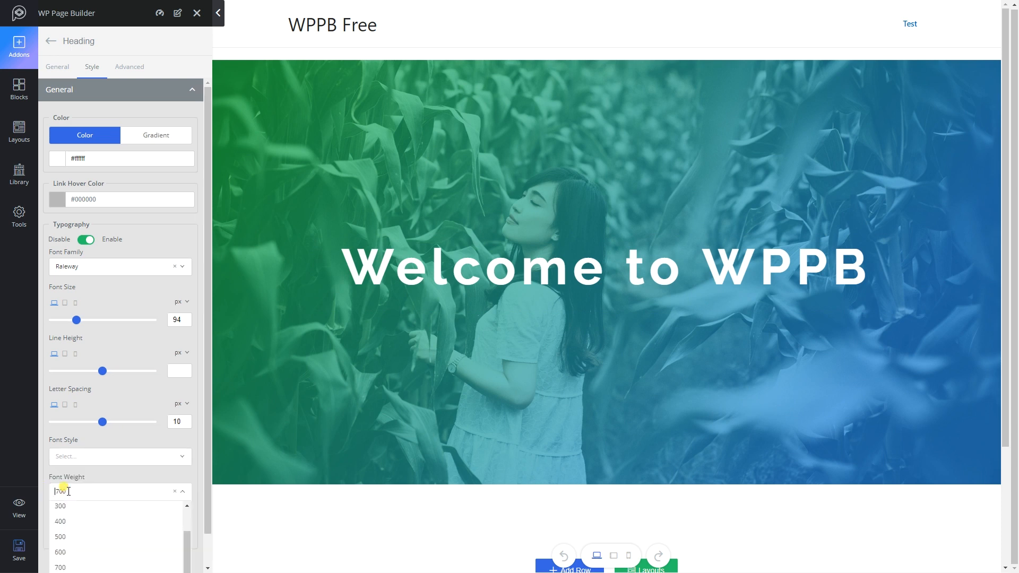
pyautogui.click(52, 477)
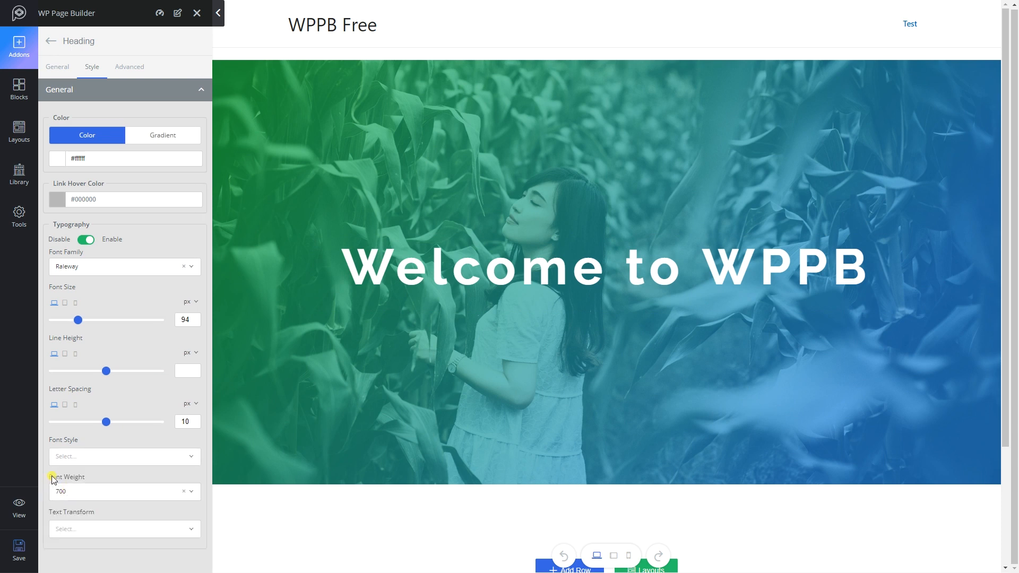
pyautogui.click(119, 528)
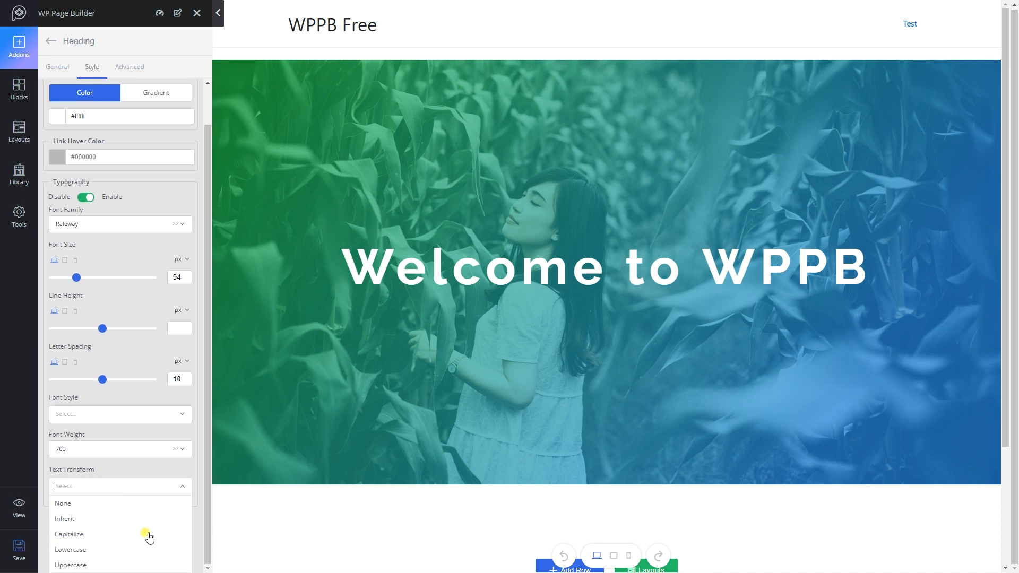
pyautogui.click(81, 564)
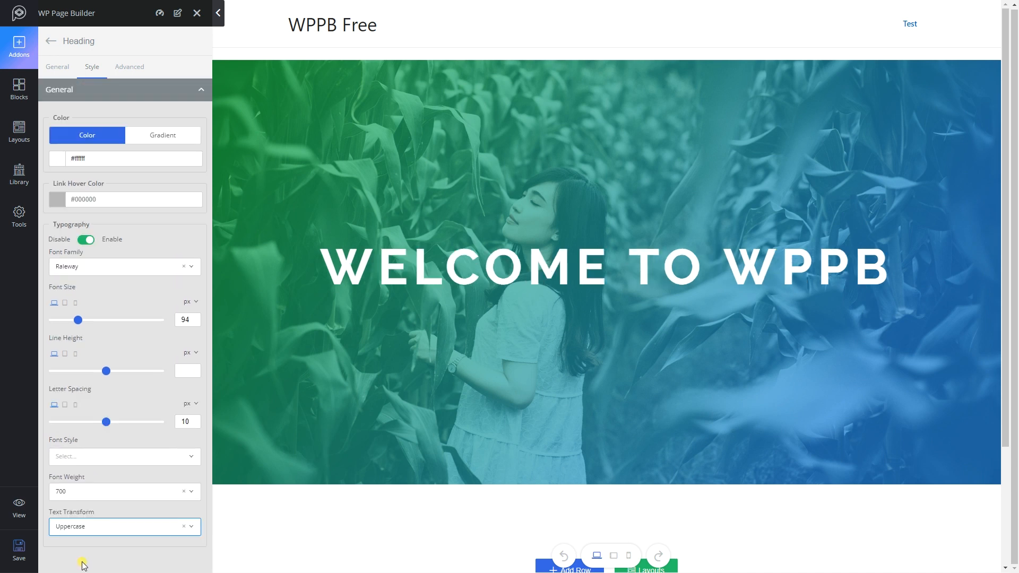
pyautogui.click(469, 540)
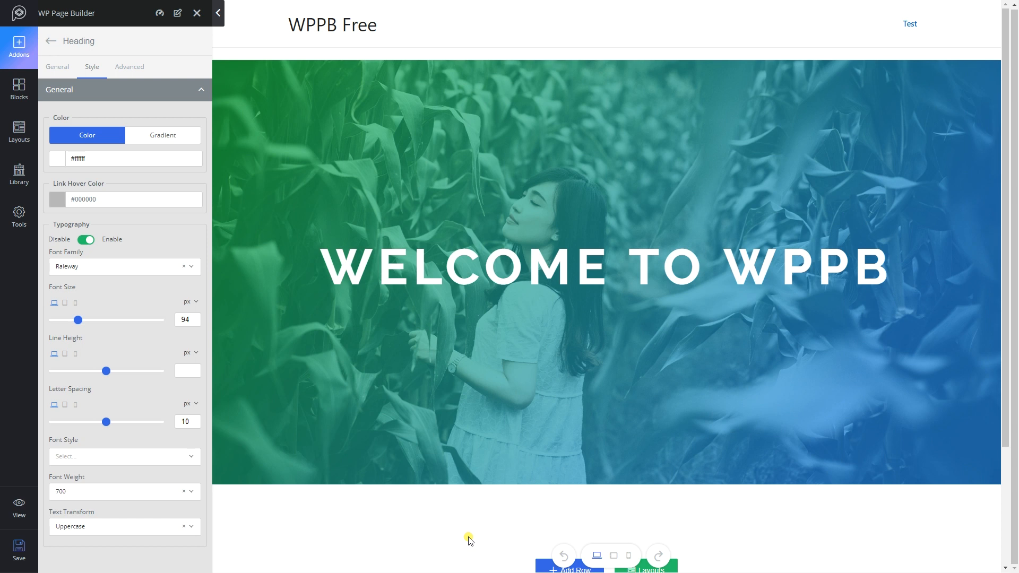
# - Add a new row with two equal 1/2 columns below the heading row
pyautogui.moveTo(477, 470)
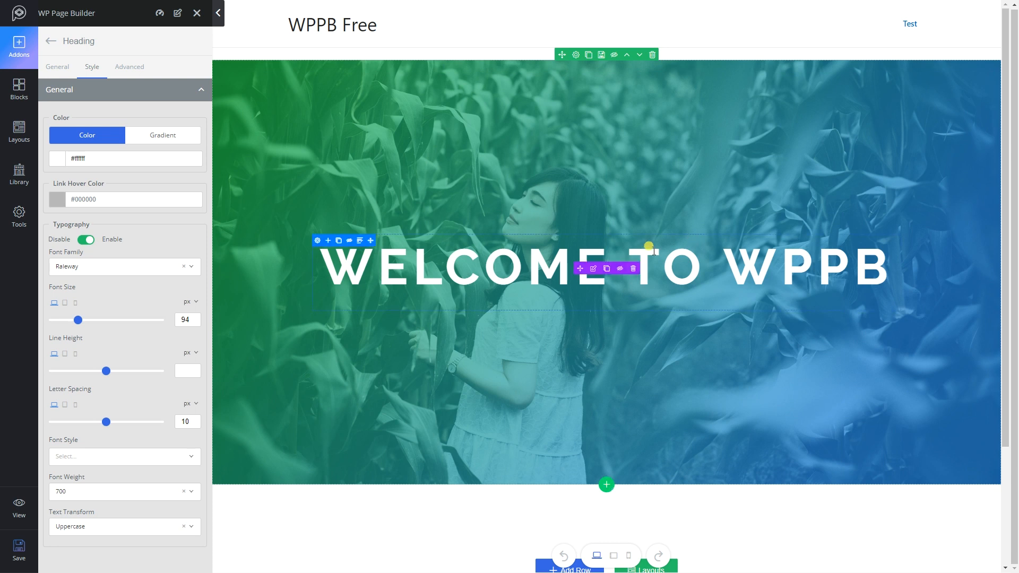
pyautogui.scroll(-3, 604, 361)
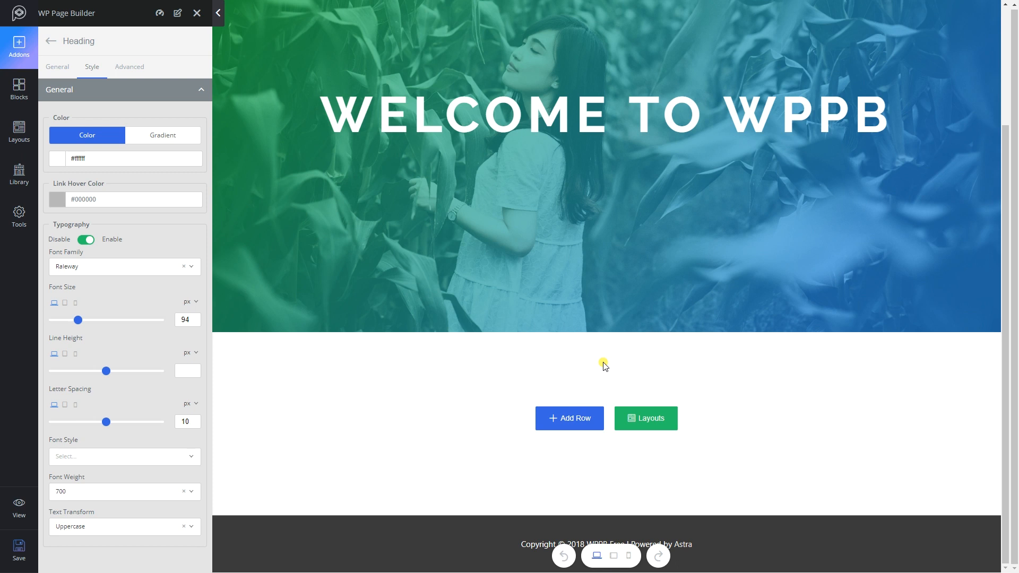
pyautogui.moveTo(585, 416)
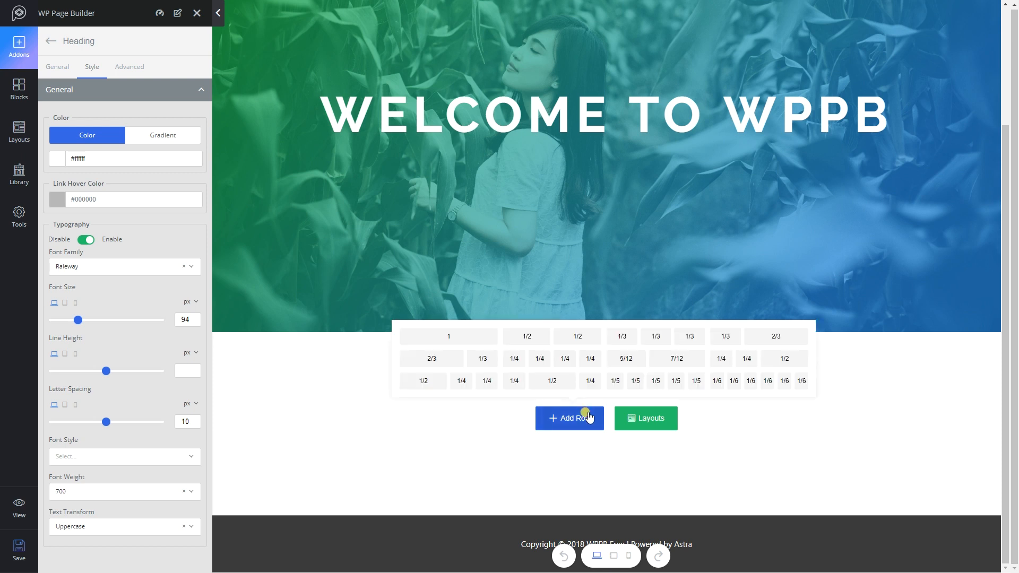
pyautogui.click(584, 342)
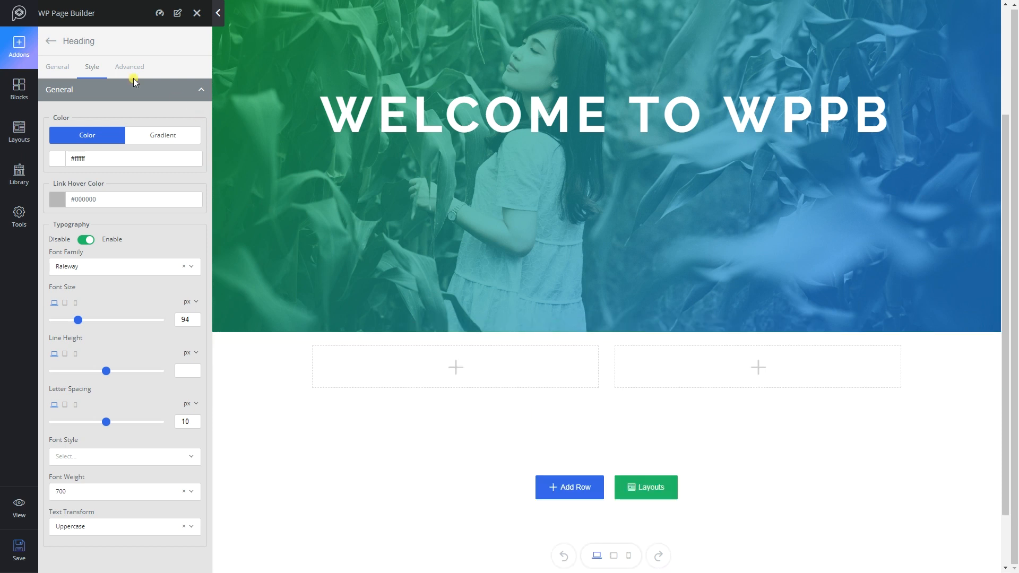
# - Place a Flip Box addon in the new row's first column and a Feature Box addon in its second
pyautogui.click(30, 46)
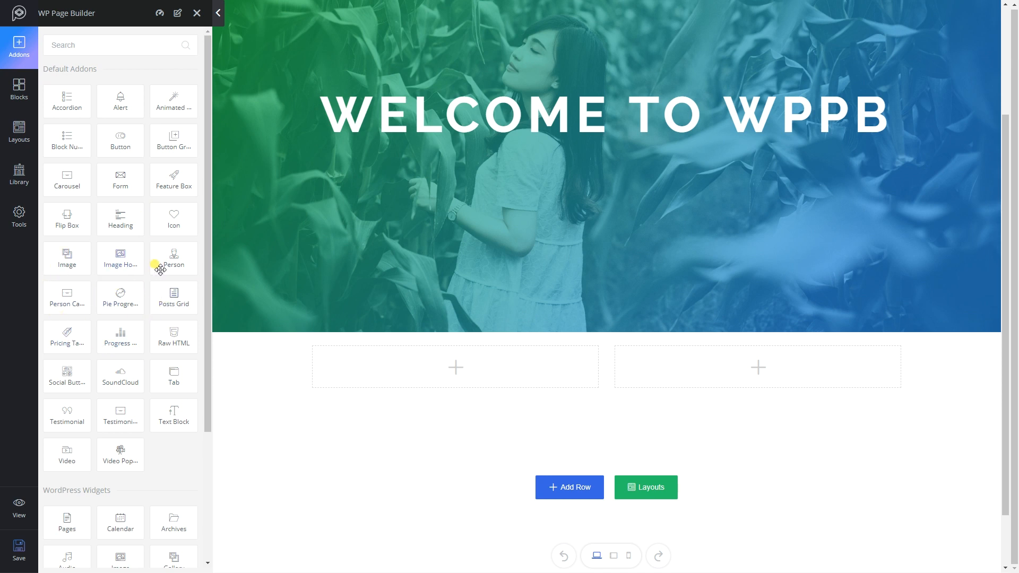
pyautogui.moveTo(67, 205); pyautogui.dragTo(455, 368)
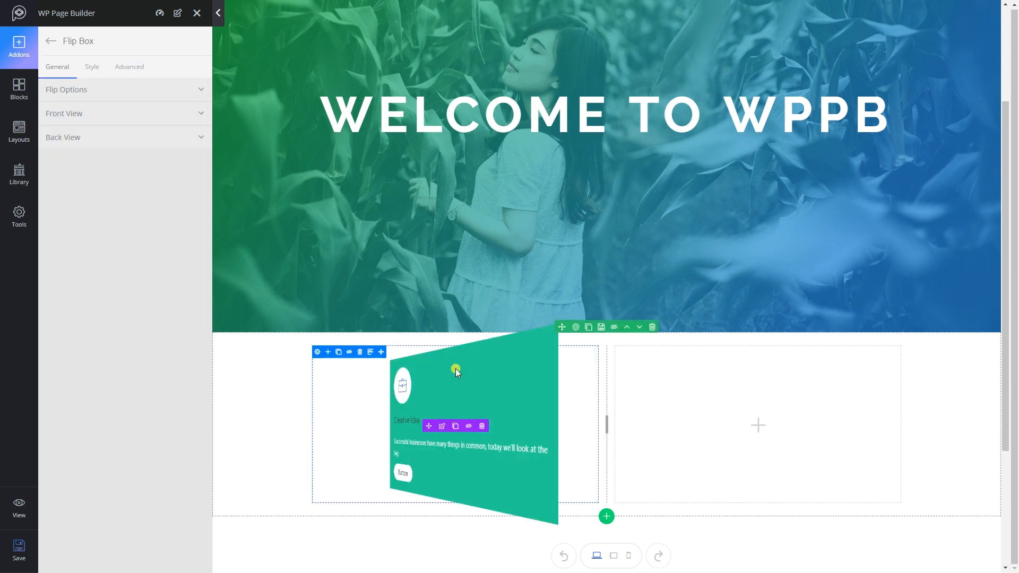
pyautogui.click(50, 42)
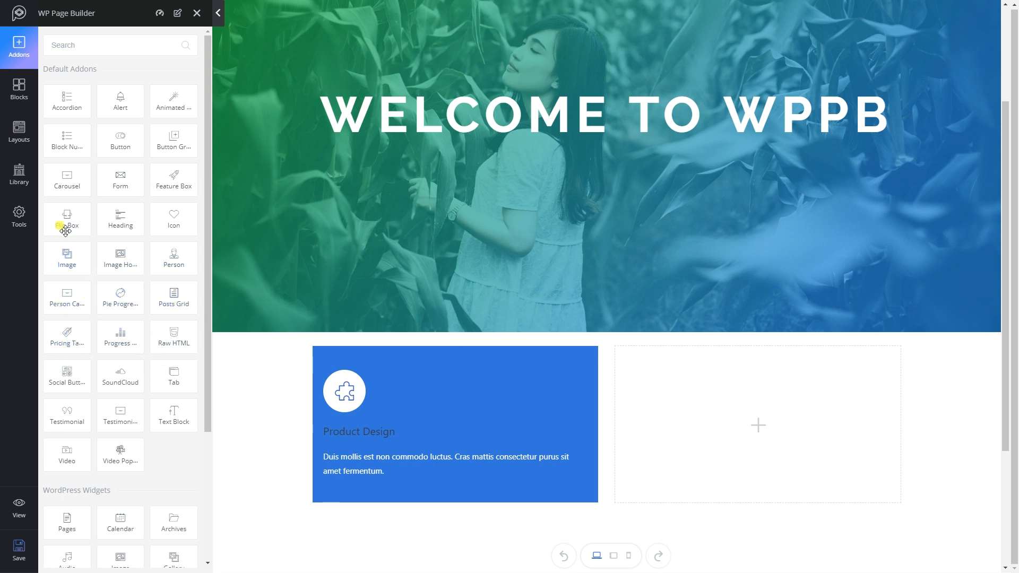
pyautogui.moveTo(170, 188); pyautogui.dragTo(751, 423)
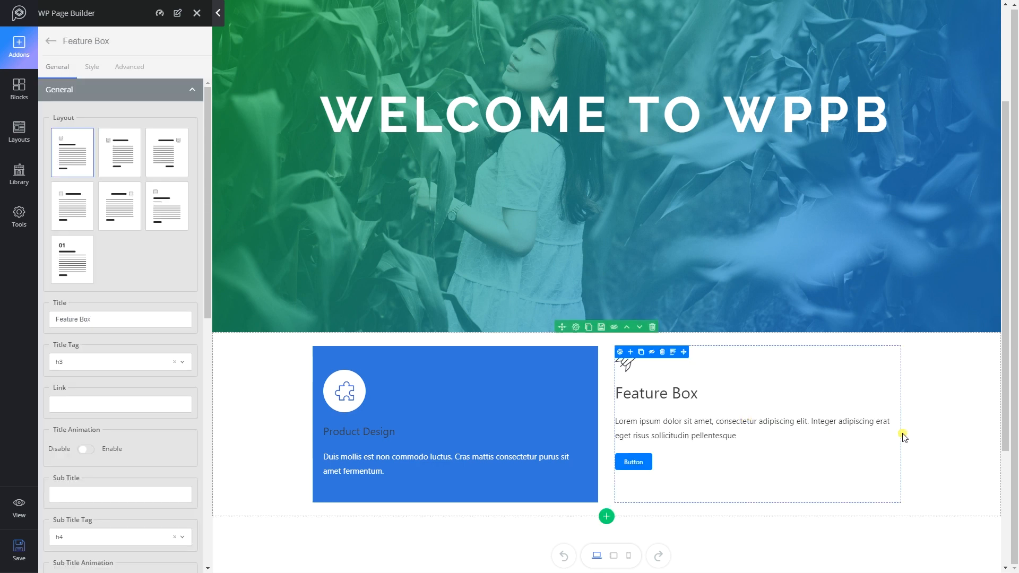
# - Browse the ready-made layout bundles and close the collection without importing one
pyautogui.scroll(-2, 841, 437)
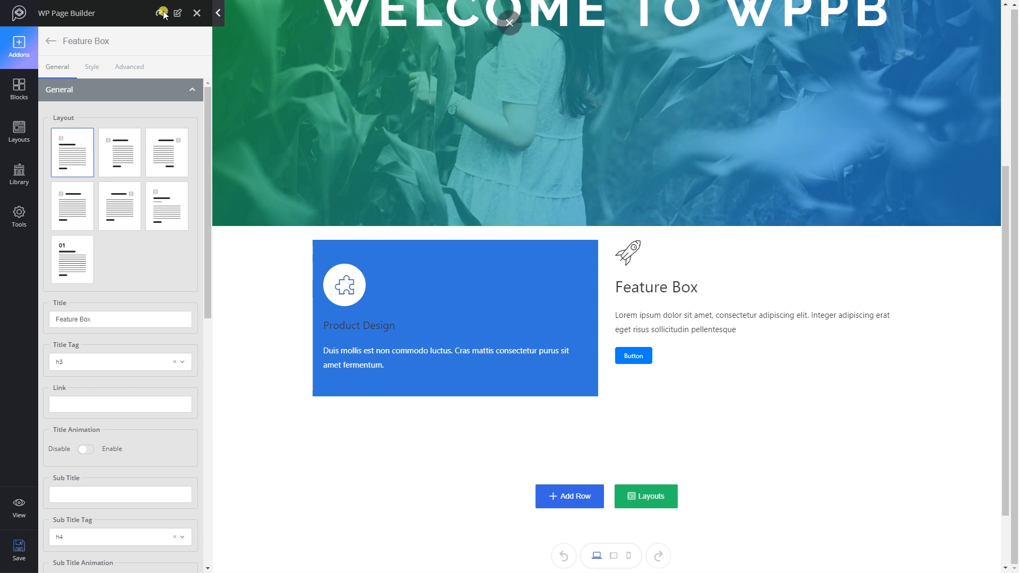
pyautogui.click(21, 136)
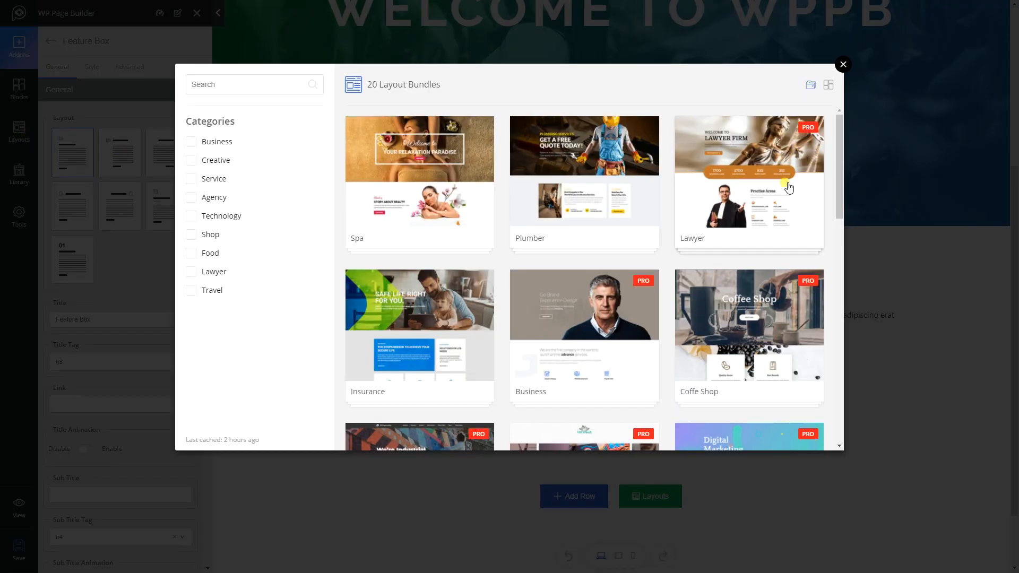
pyautogui.scroll(-7, 794, 266)
pyautogui.scroll(-4, 796, 283)
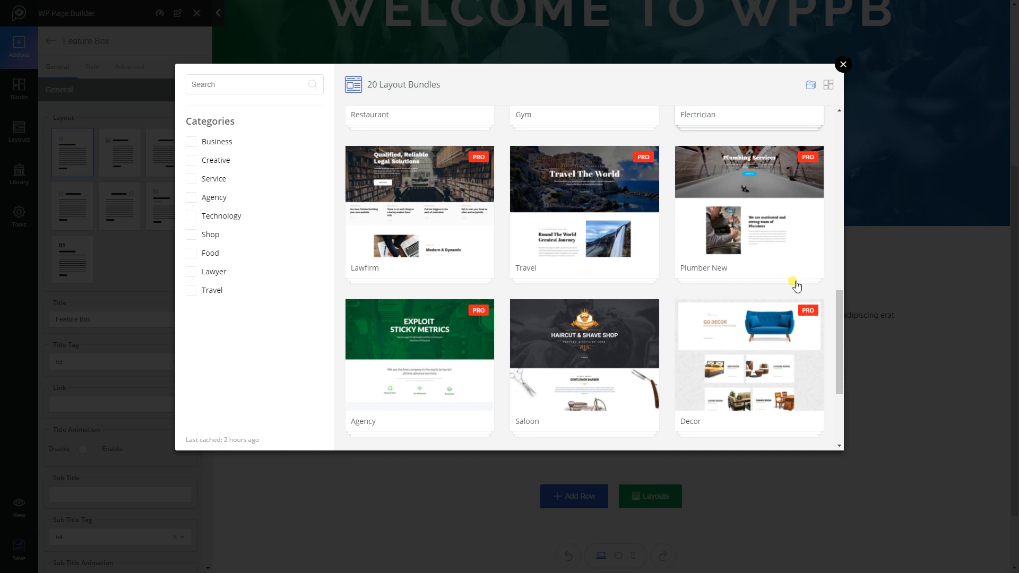
pyautogui.click(842, 65)
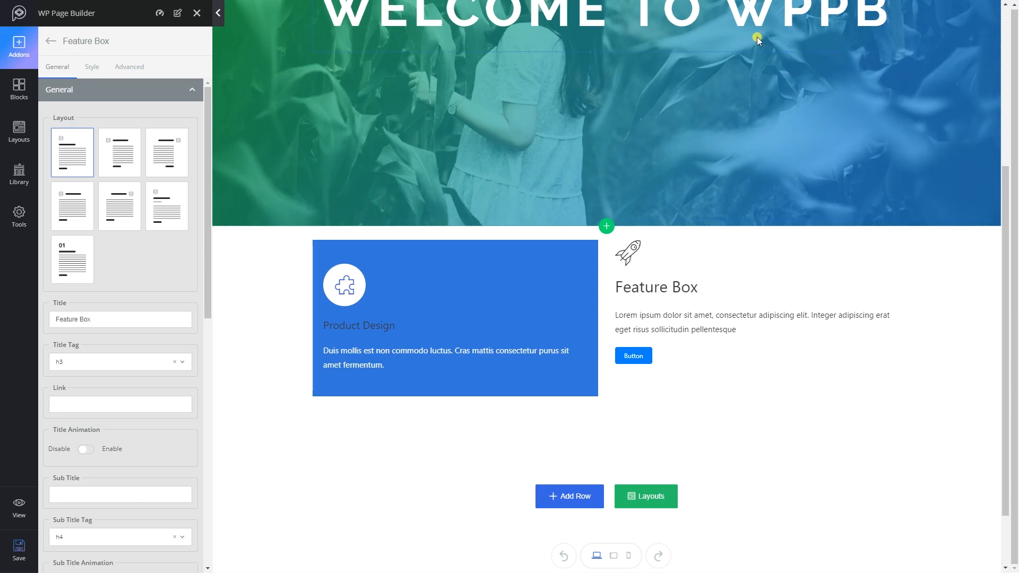
# - Look over the available block categories and return to the list of addons
pyautogui.click(16, 97)
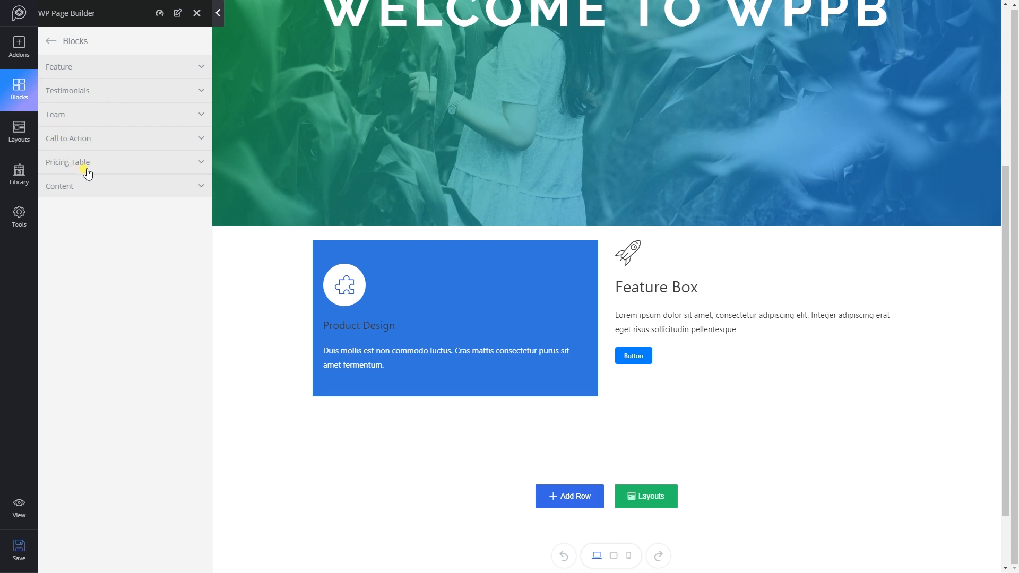
pyautogui.click(27, 55)
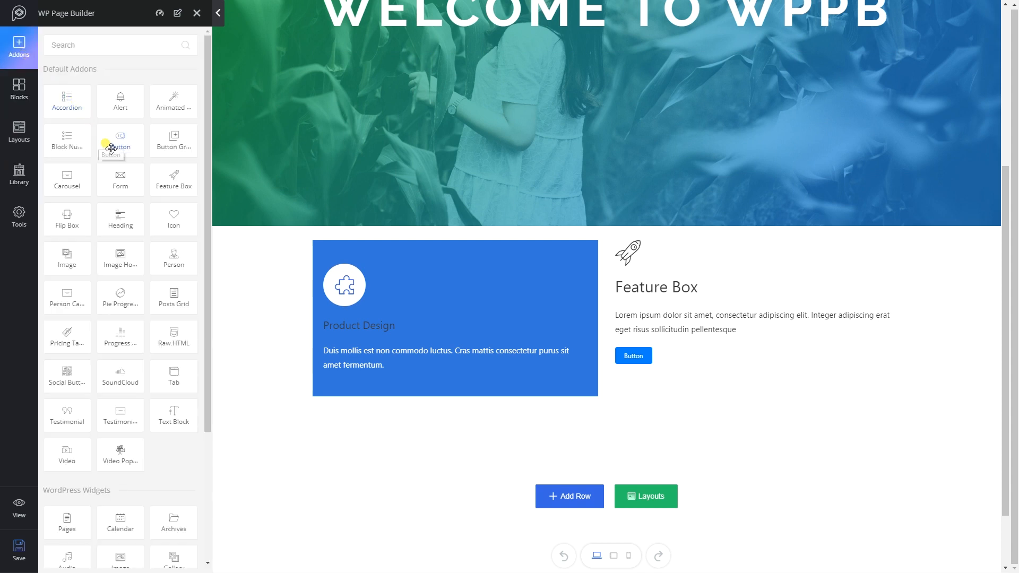
pyautogui.scroll(-2, 289, 335)
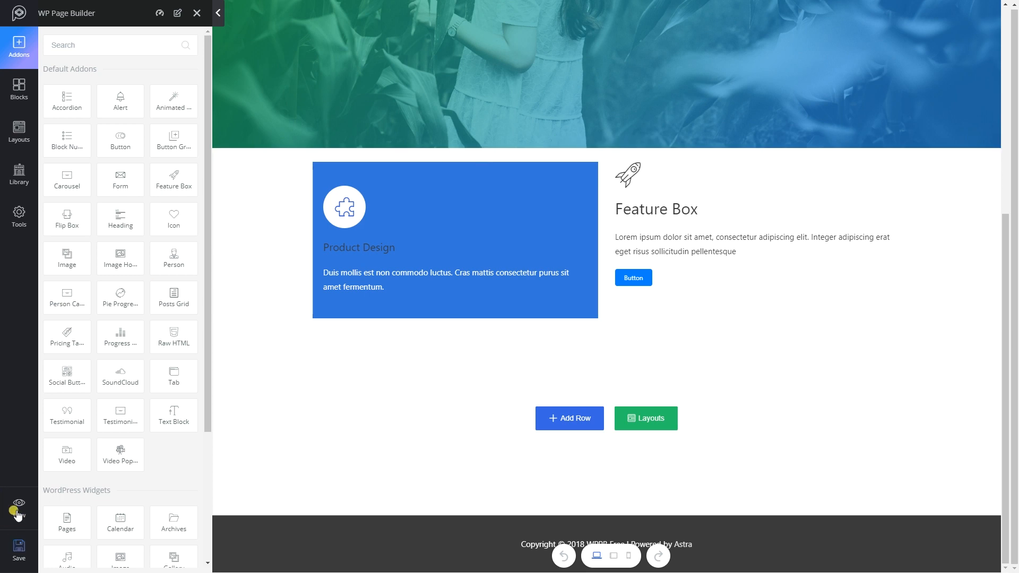
# - Save the page and review its front-end view from the heading row down to the Flip Box and Feature Box row
pyautogui.click(18, 554)
pyautogui.click(18, 508)
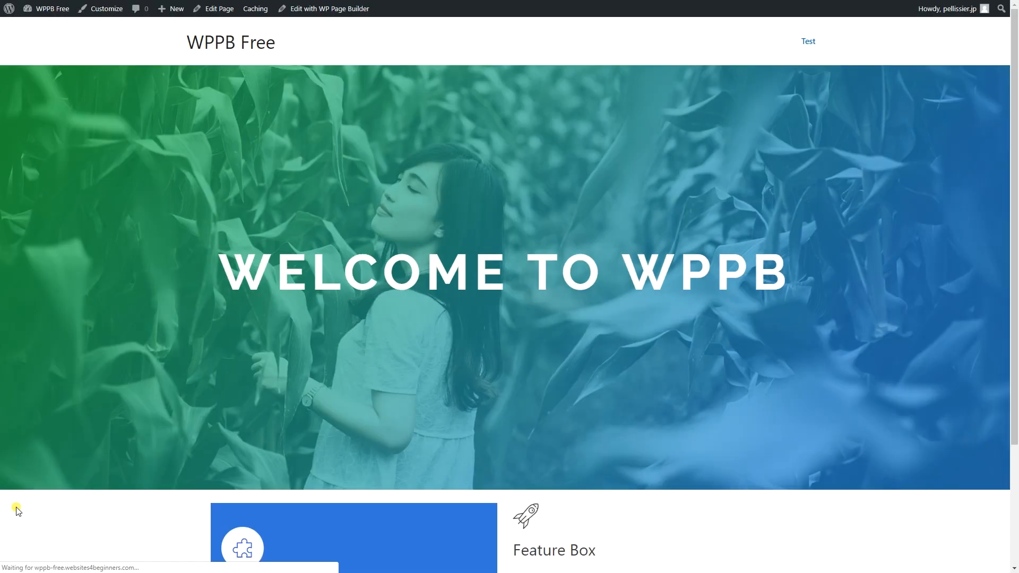
pyautogui.scroll(-3, 569, 446)
pyautogui.scroll(3, 570, 450)
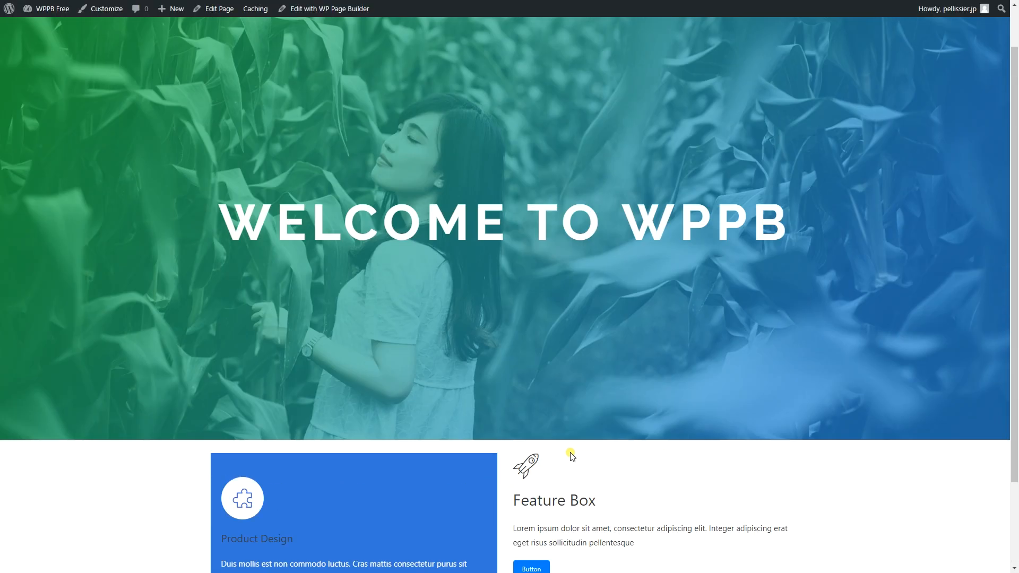
pyautogui.scroll(-3, 571, 452)
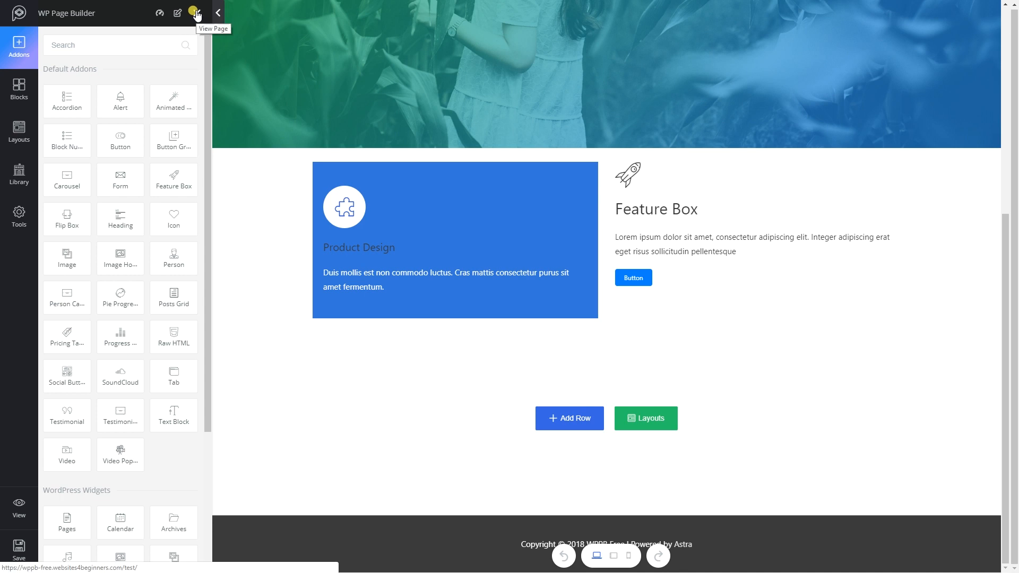
# - Exit the page builder to the live Test page and open the site's WordPress dashboard
pyautogui.click(196, 13)
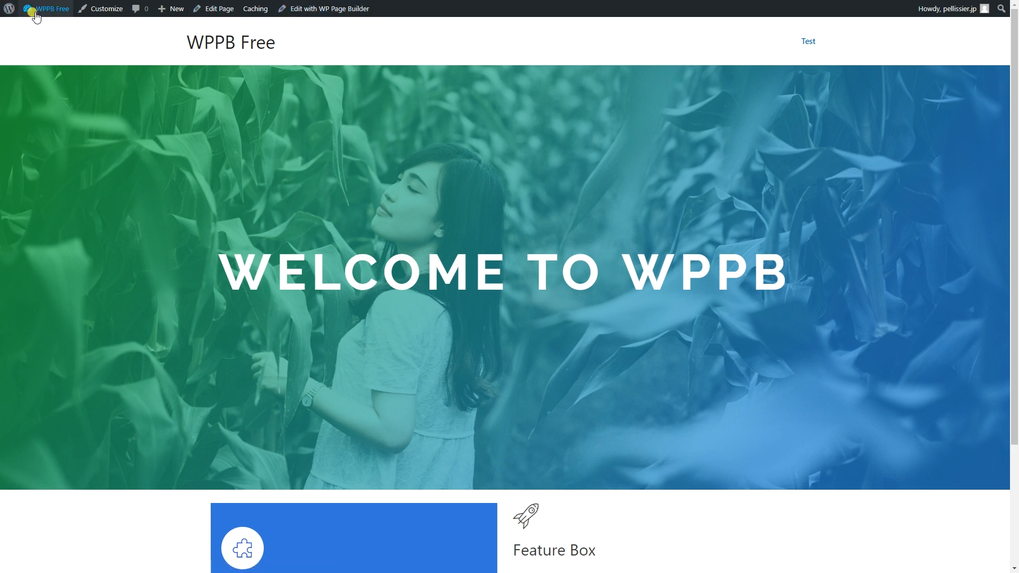
pyautogui.moveTo(29, 8)
pyautogui.click(41, 30)
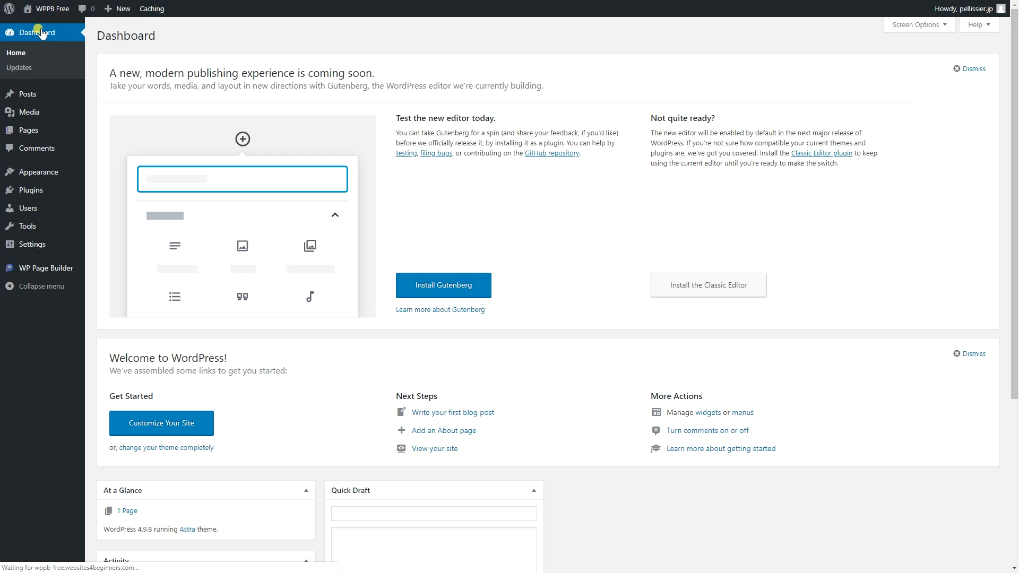